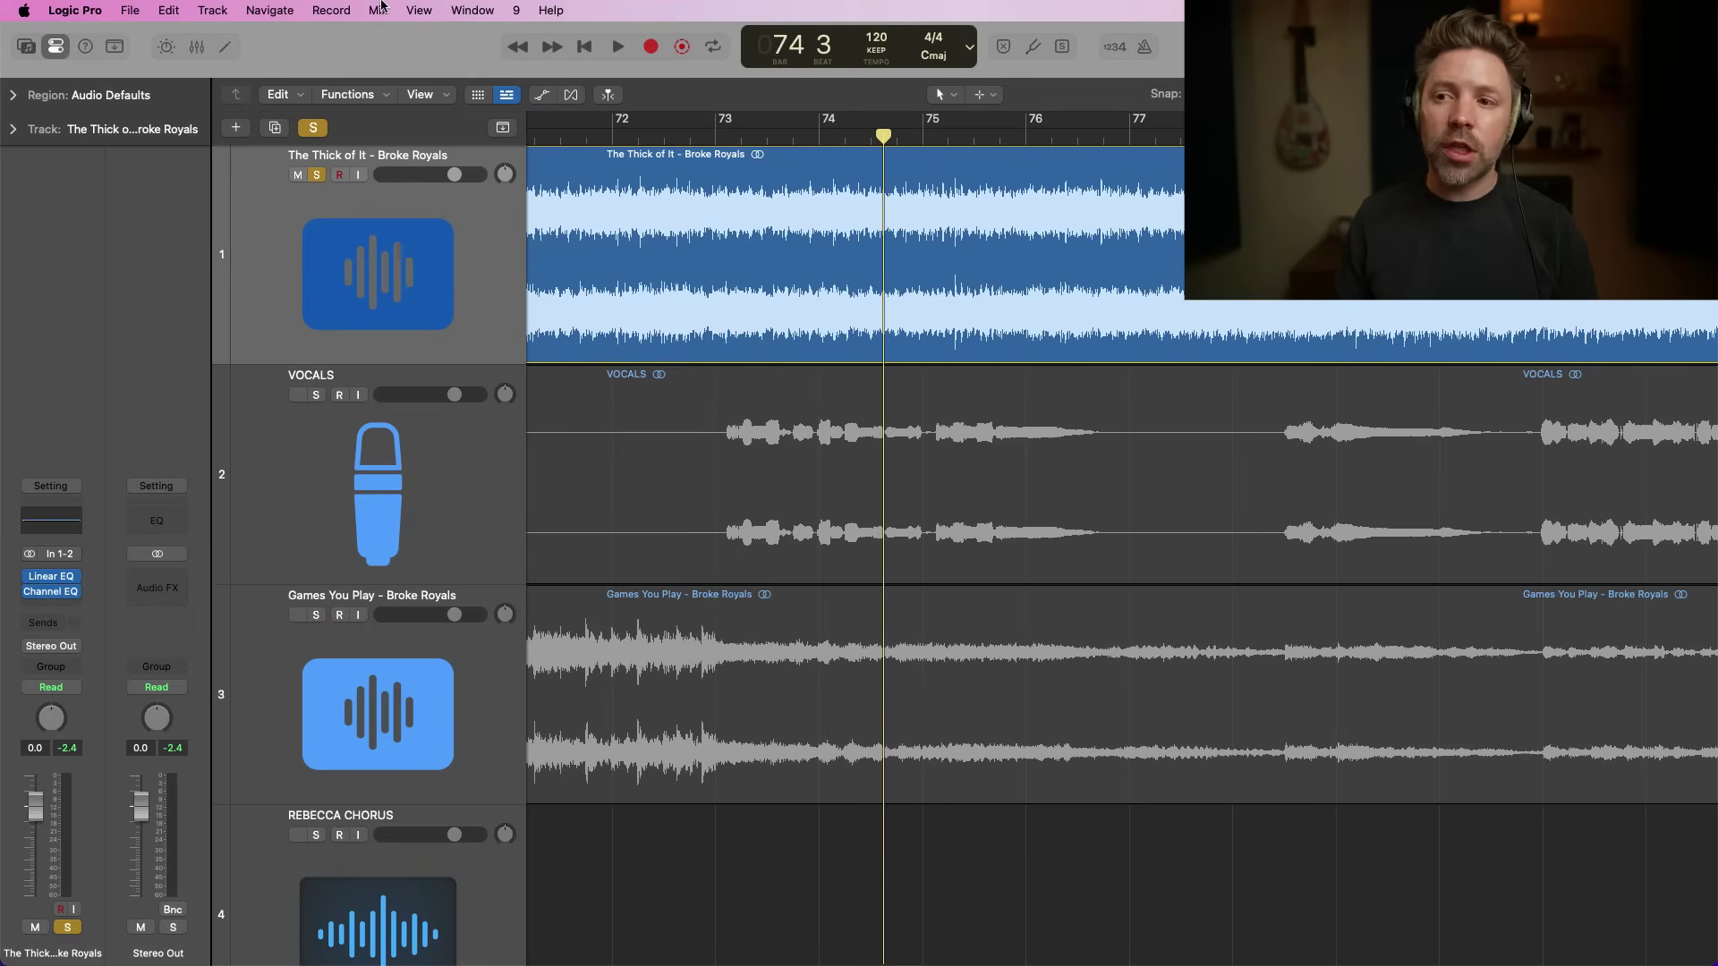
- Check the Autoselect Automation Parameter in Read Mode setting and show automation on the tracks
{"action": "left_click", "coordinate": [380, 10]}
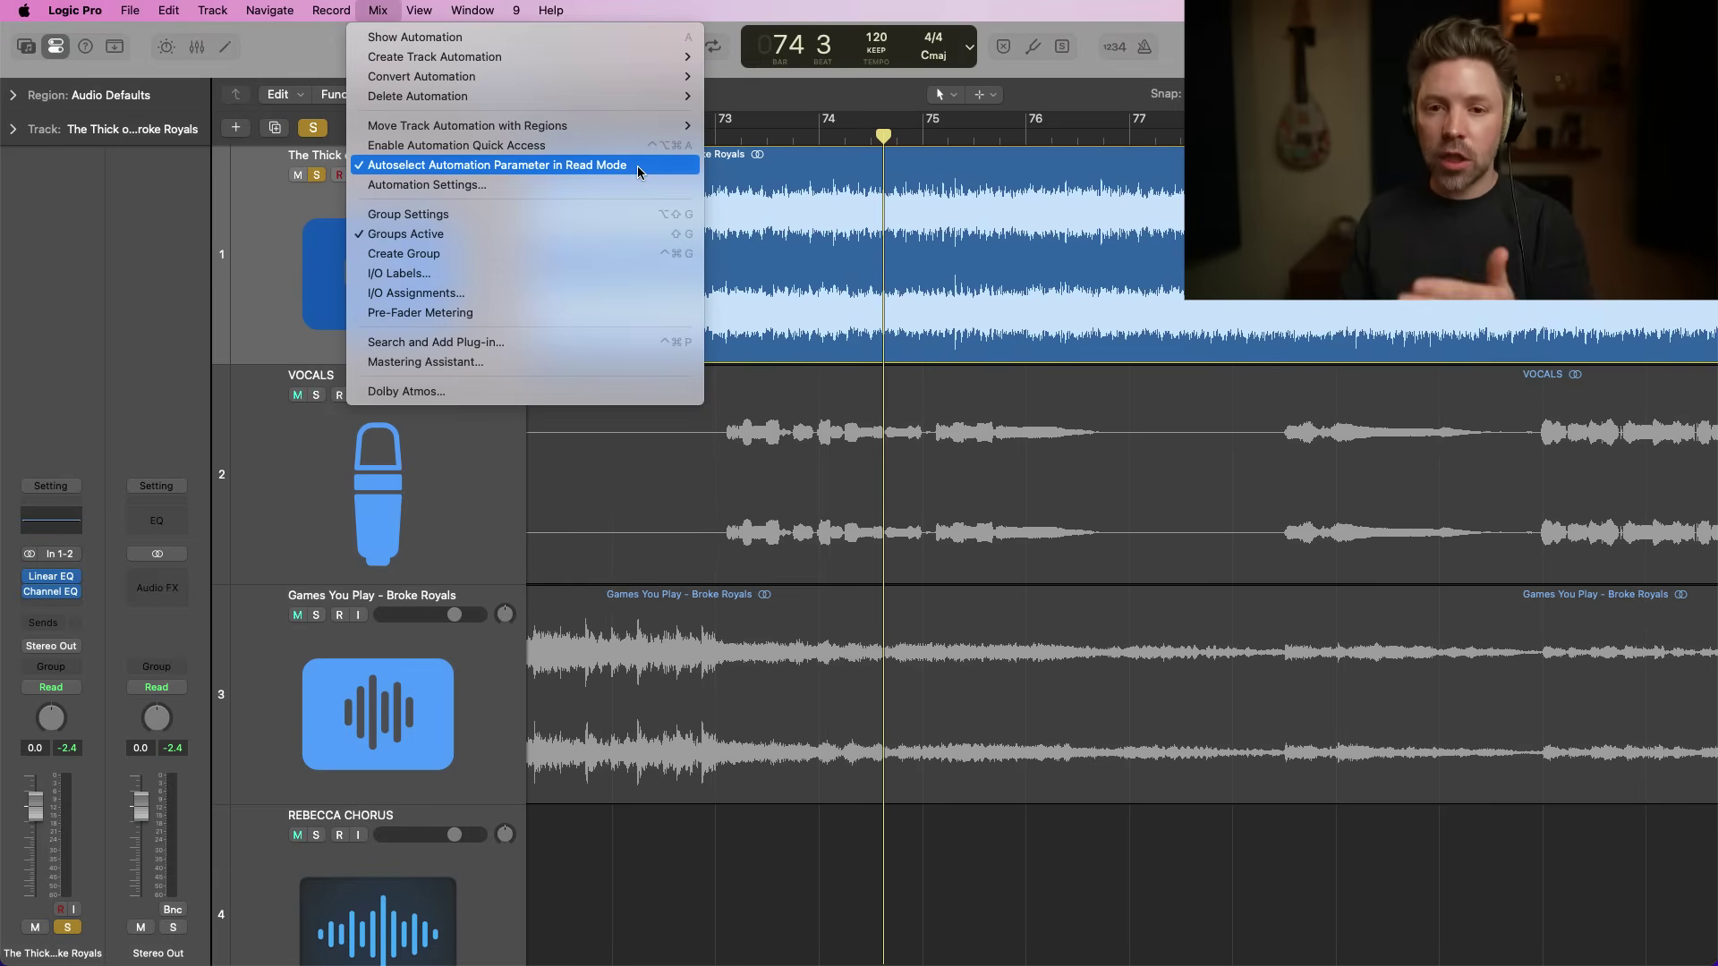
{"action": "left_click", "coordinate": [351, 75]}
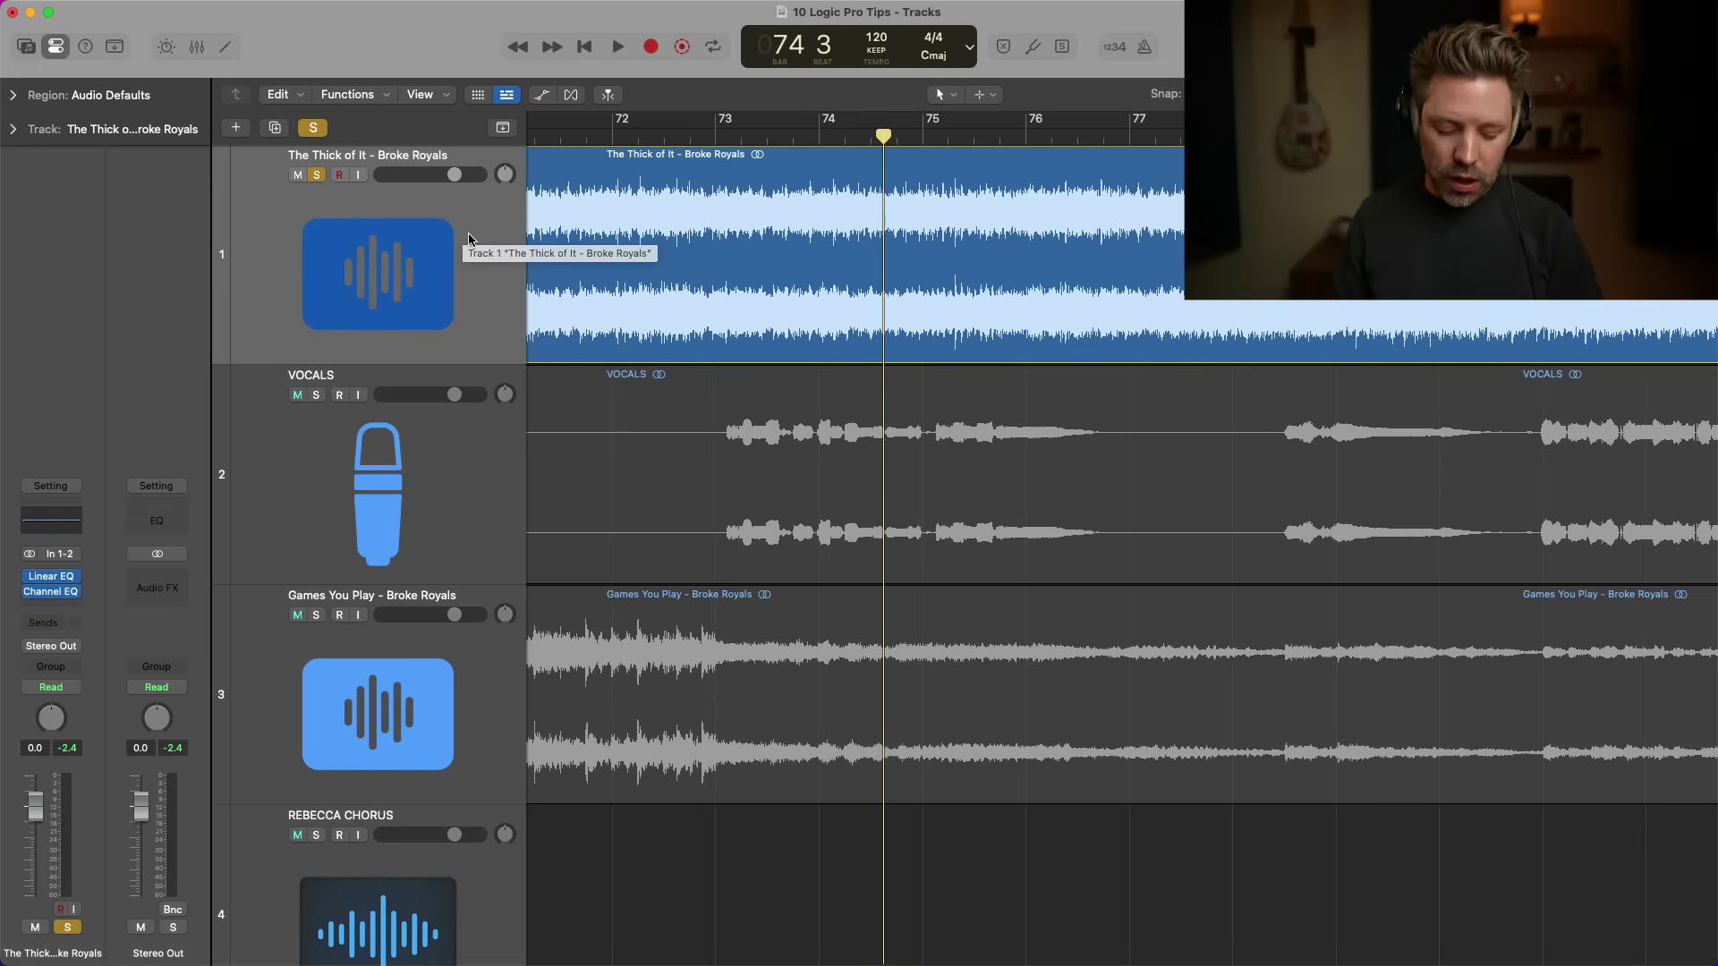
{"action": "key", "text": "a"}
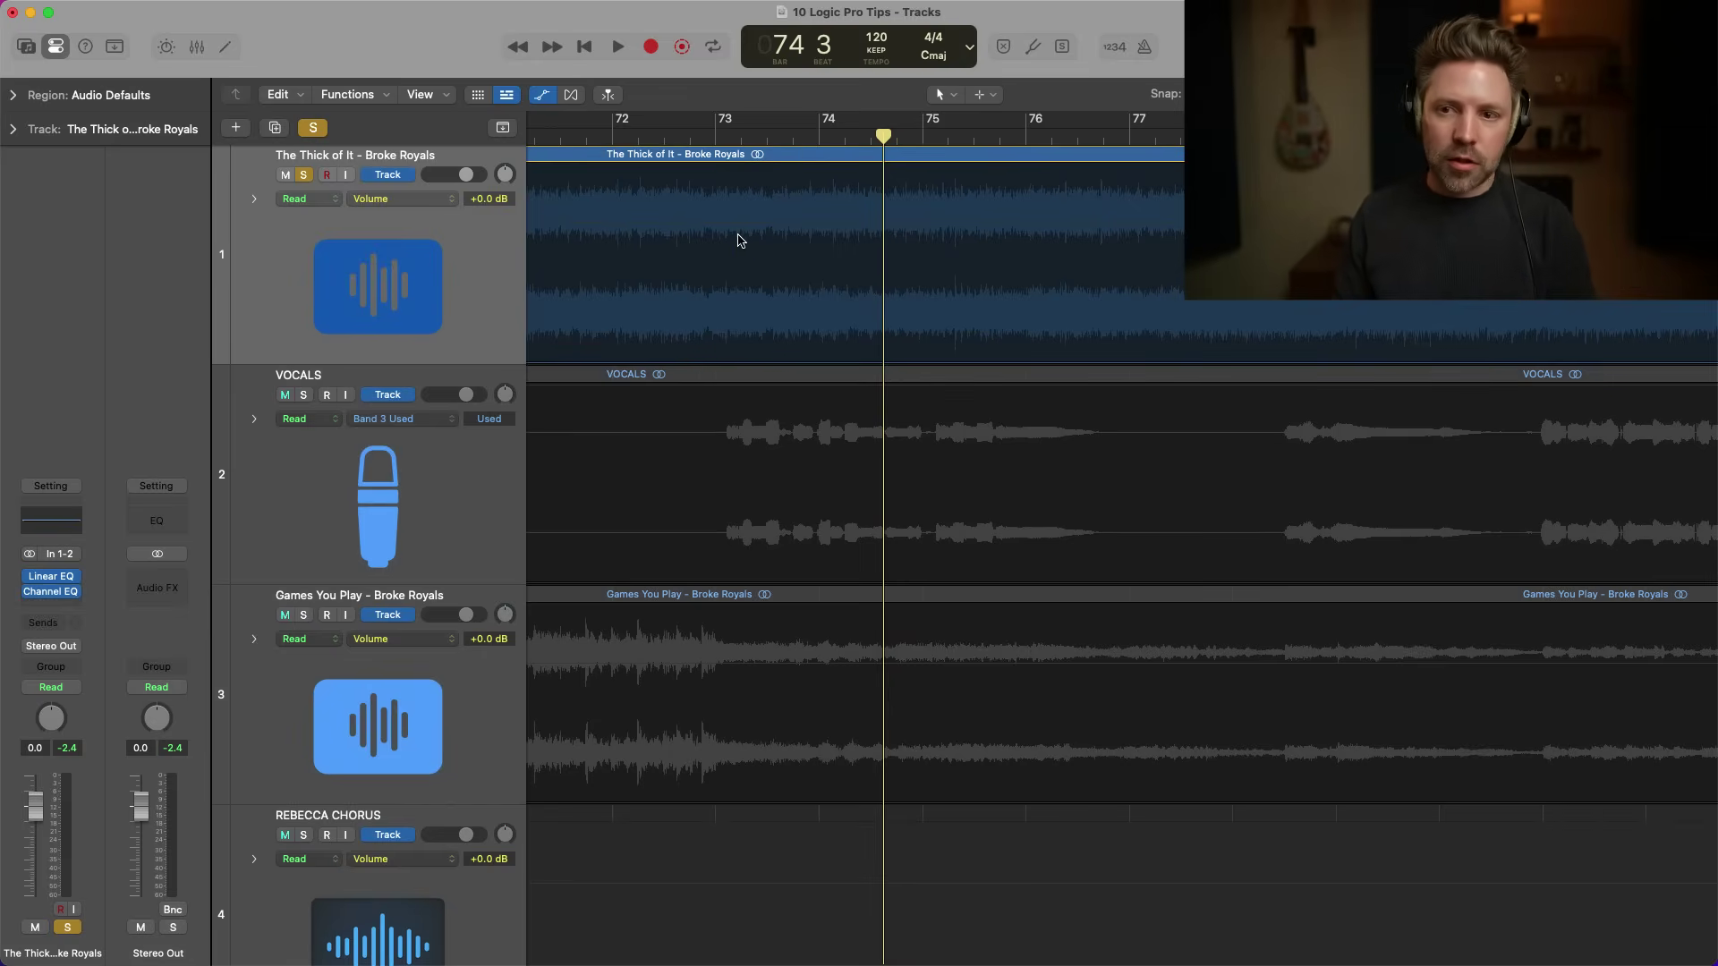
- Browse the first track's Channel EQ automation parameters and bring up its Volume automation lane from the volume control
{"action": "left_click", "coordinate": [431, 199]}
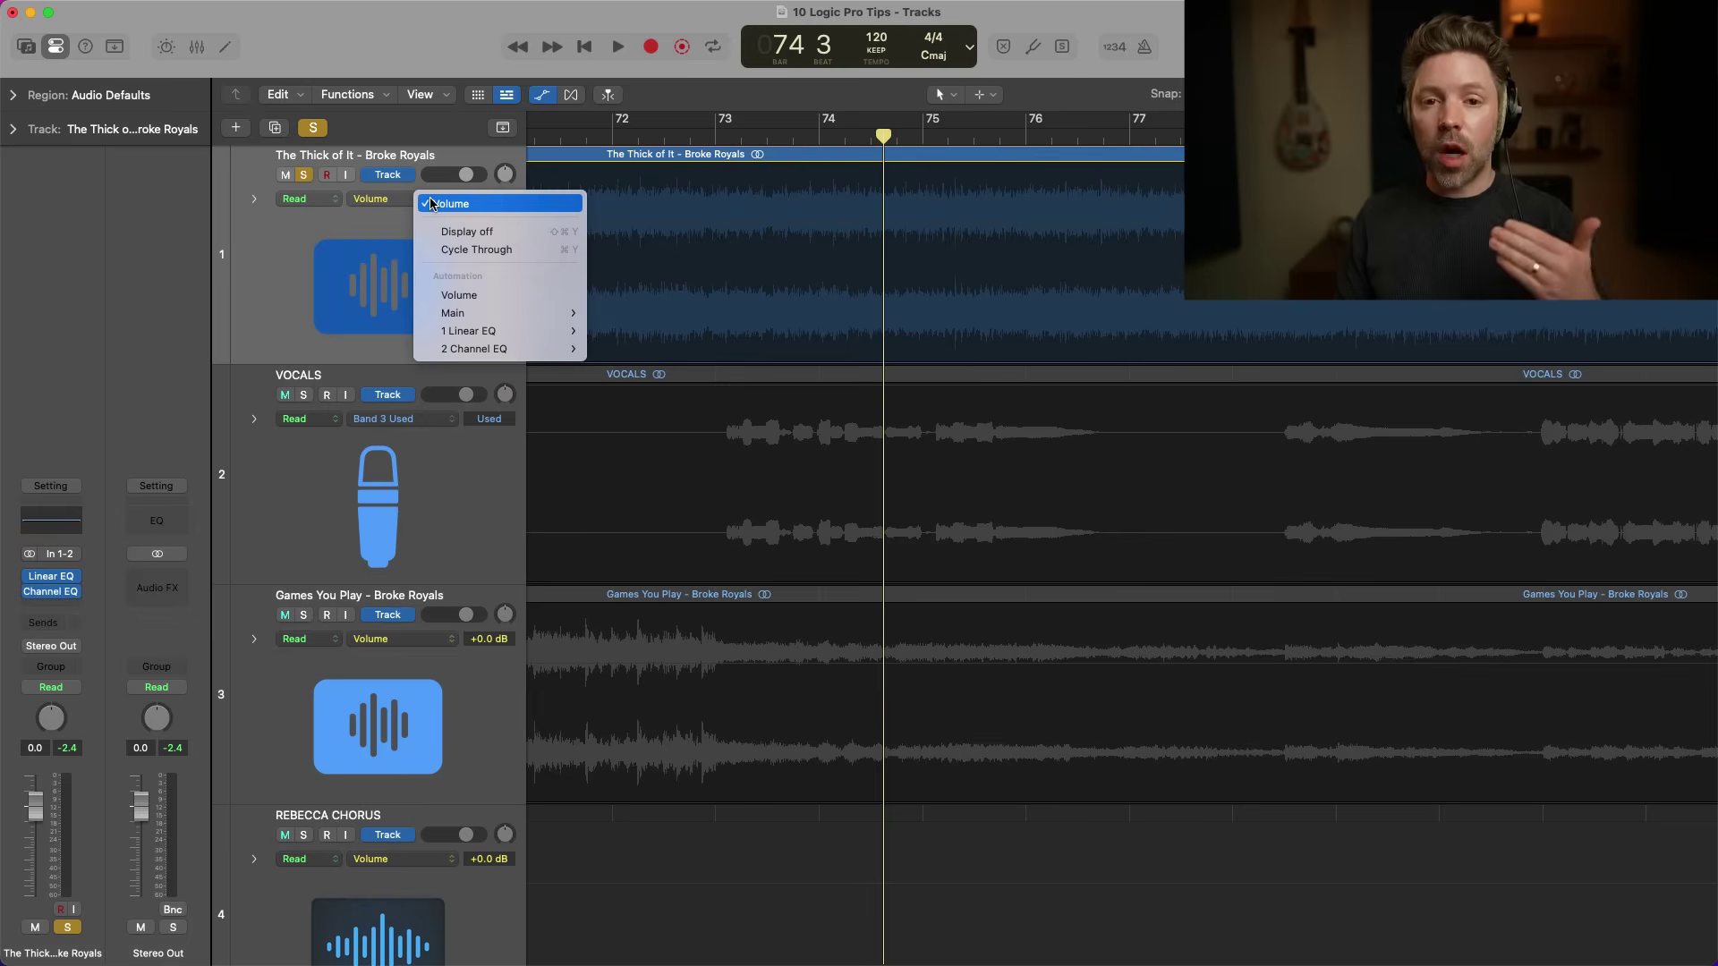
{"action": "mouse_move", "coordinate": [509, 348]}
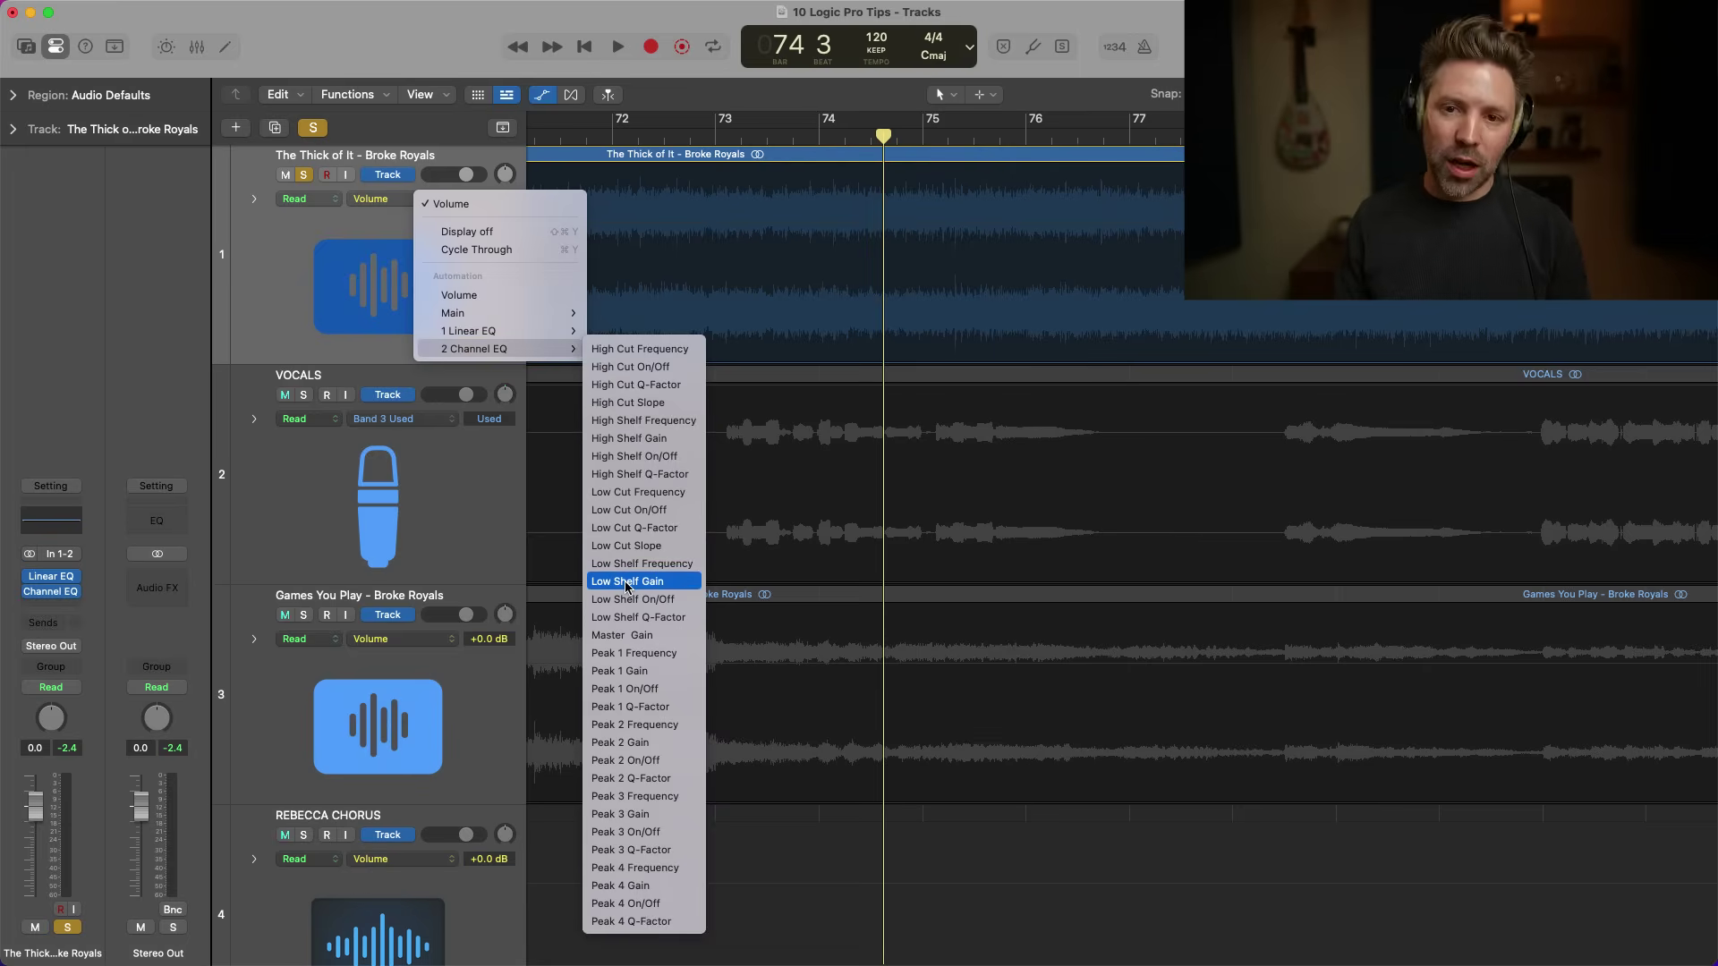
{"action": "left_click", "coordinate": [286, 281]}
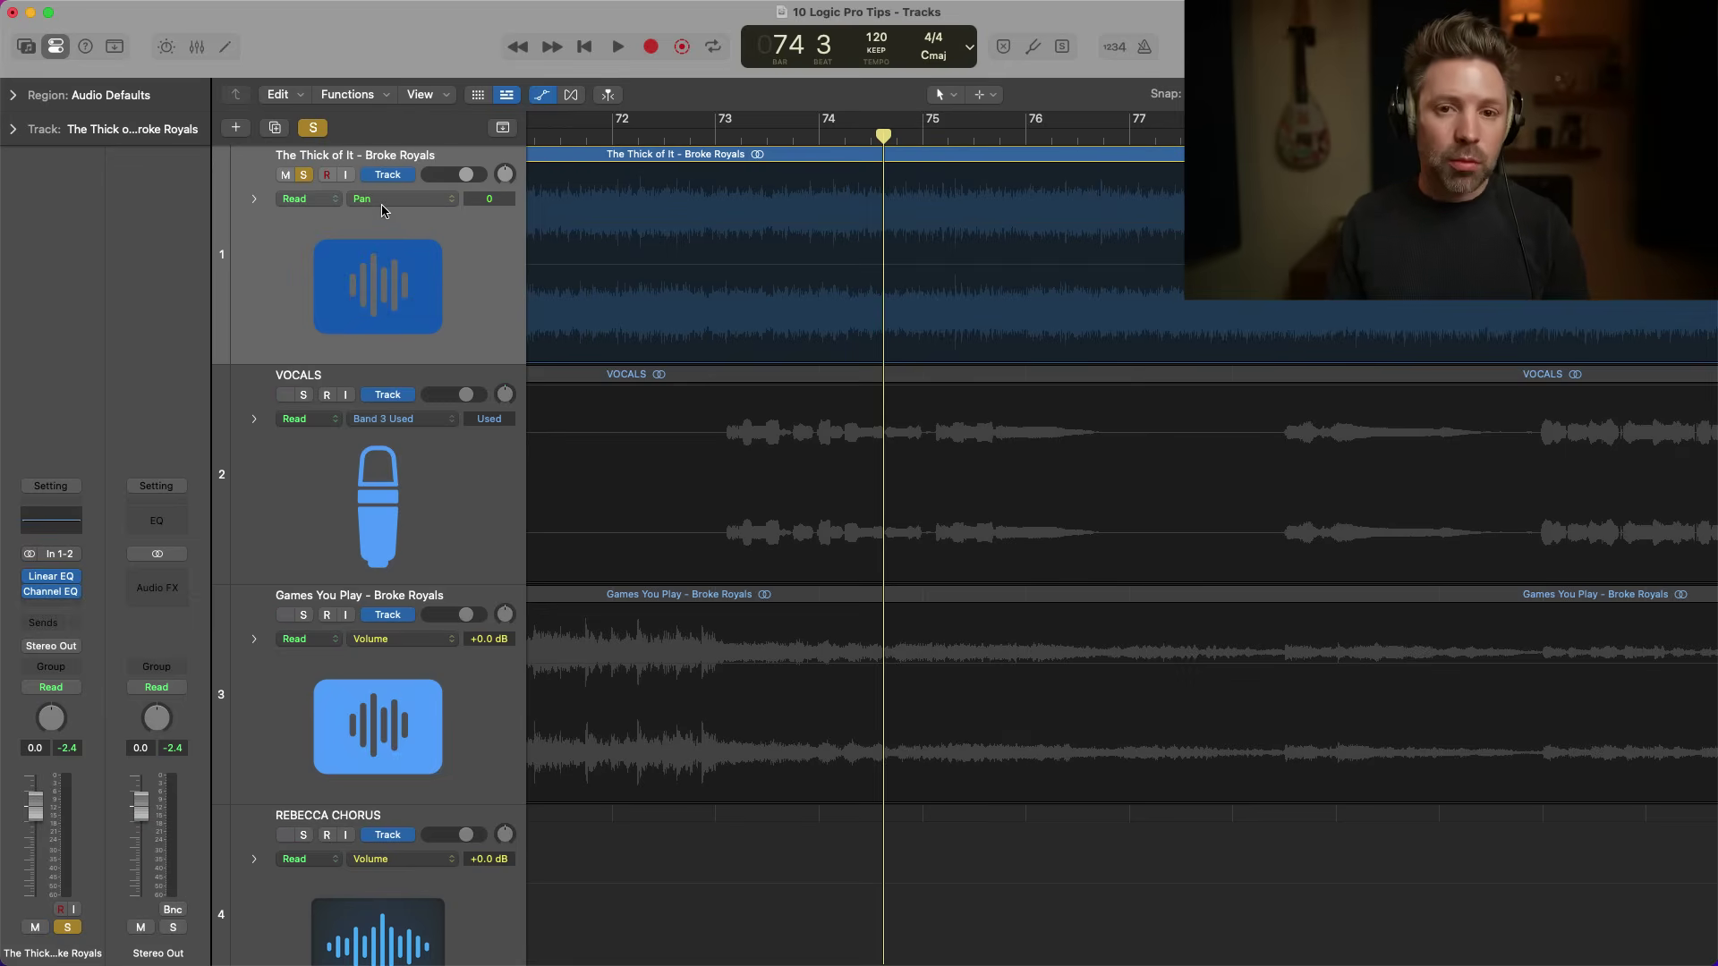
{"action": "left_click", "coordinate": [467, 176]}
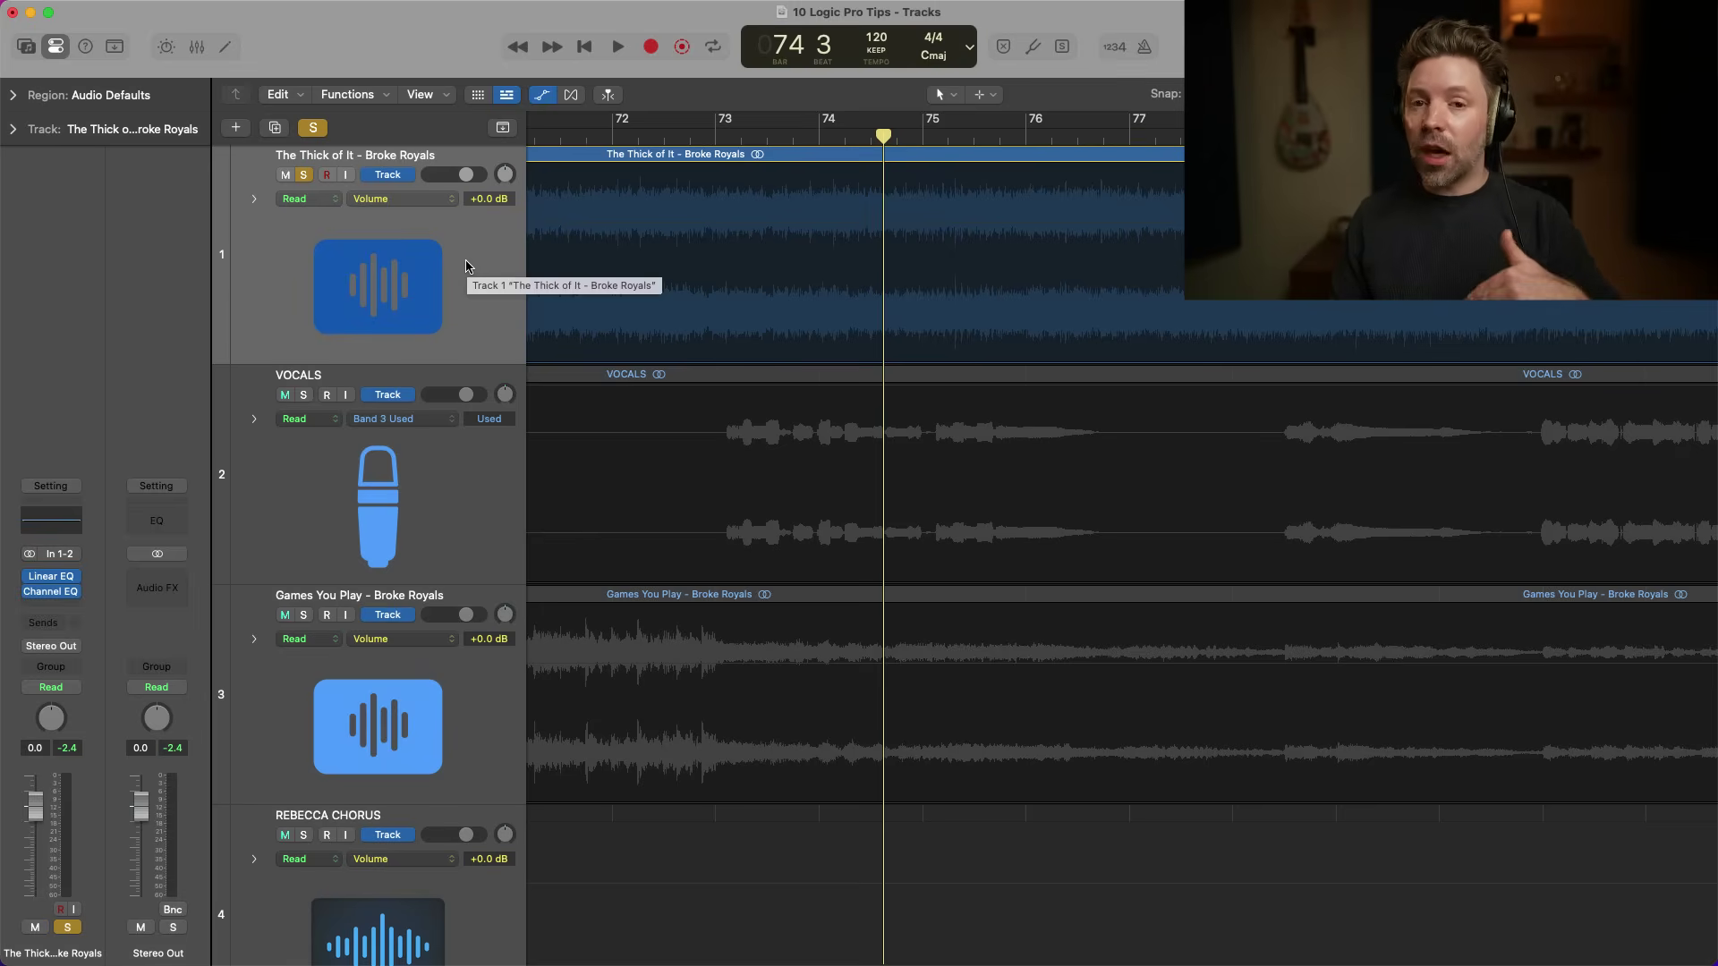
- Automate the first track's Channel EQ Peak 3 Gain to rise to +12.0 dB after bar 75 and return to 0.0 dB, and play it
{"action": "left_click", "coordinate": [55, 595]}
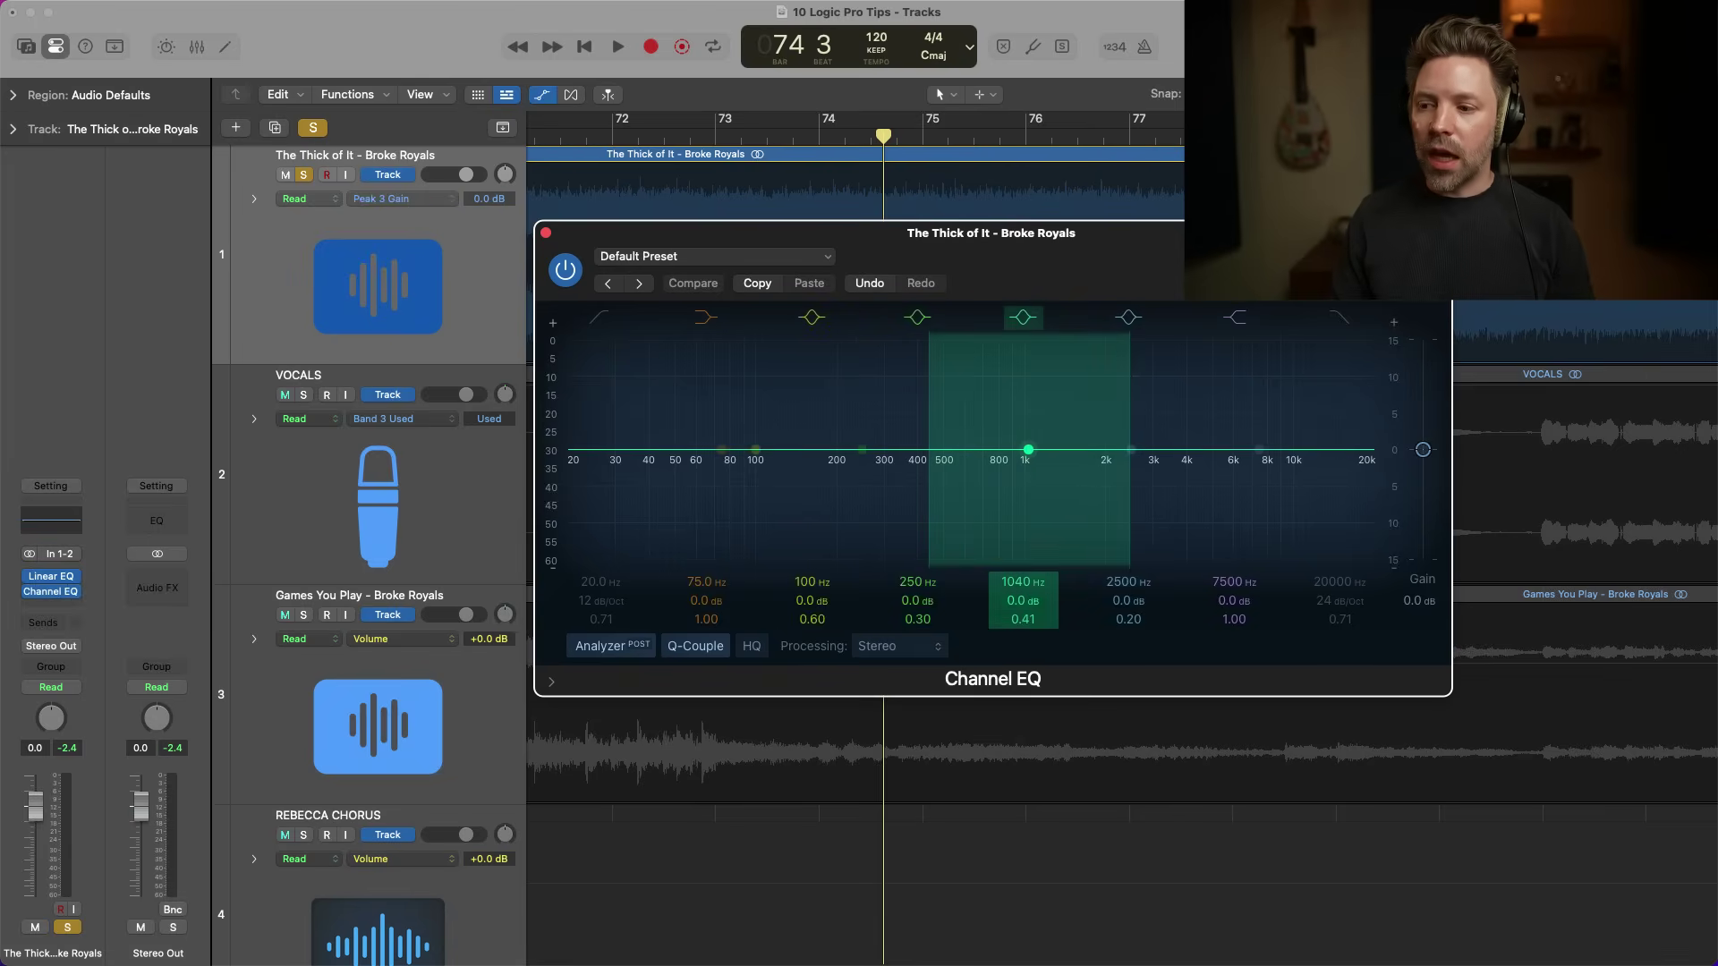
{"action": "left_click_drag", "start_coordinate": [946, 244], "coordinate": [854, 365]}
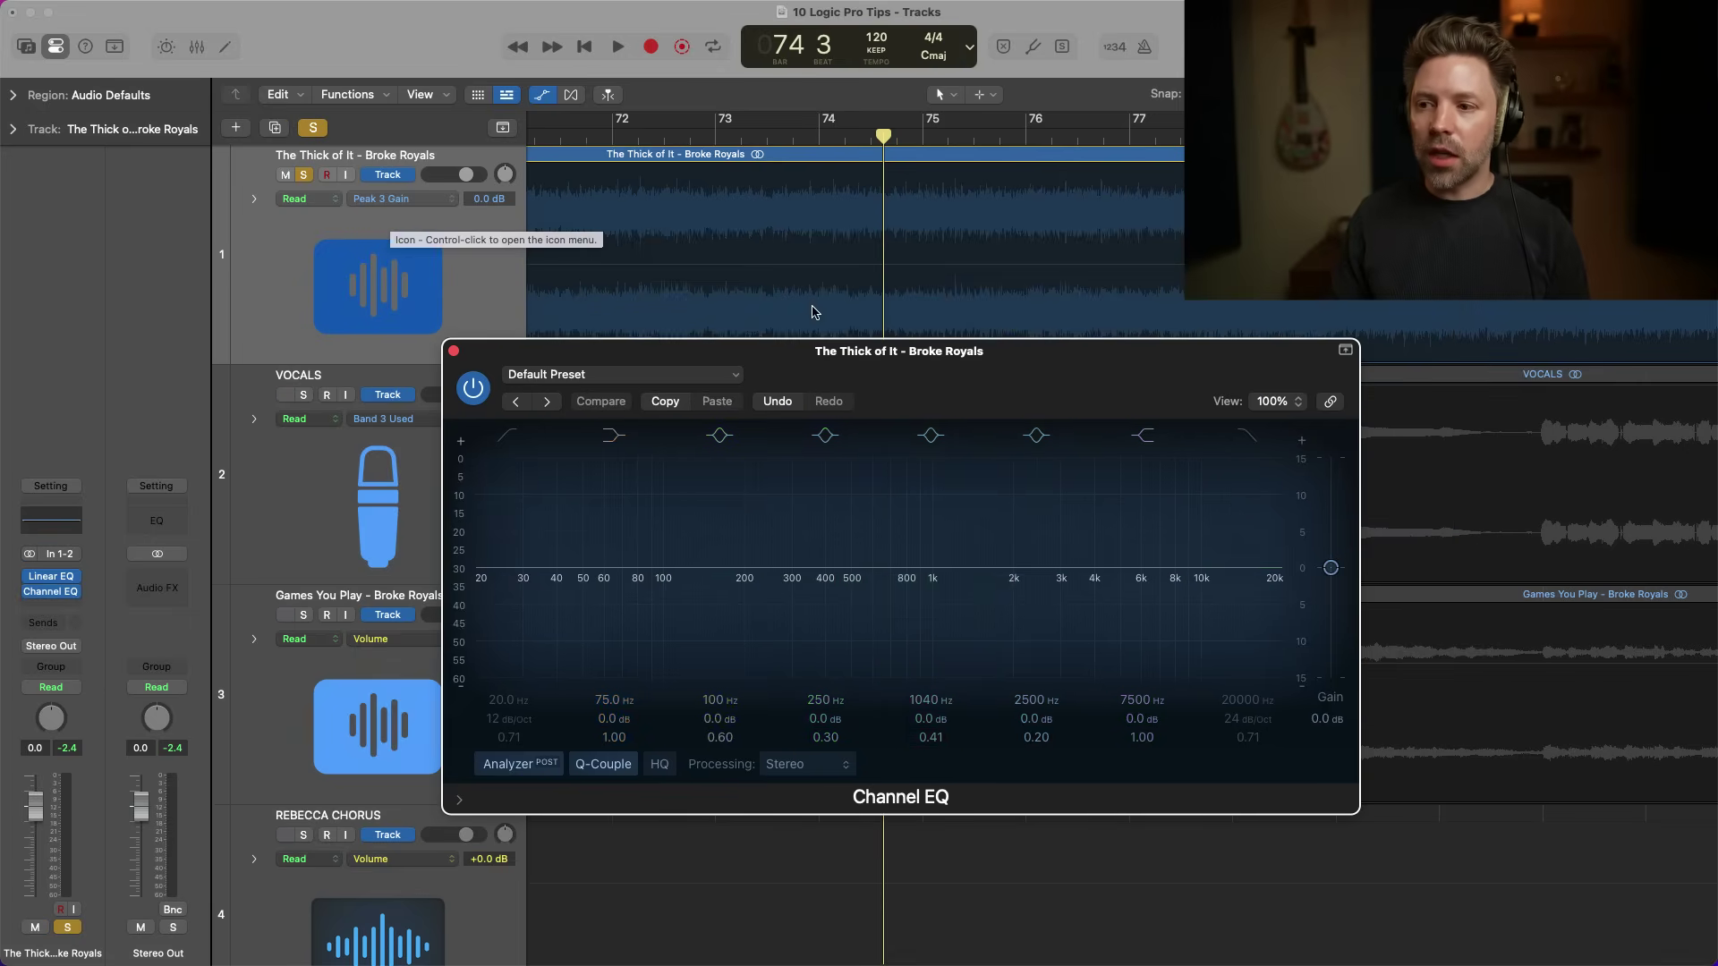
{"action": "left_click", "coordinate": [890, 270]}
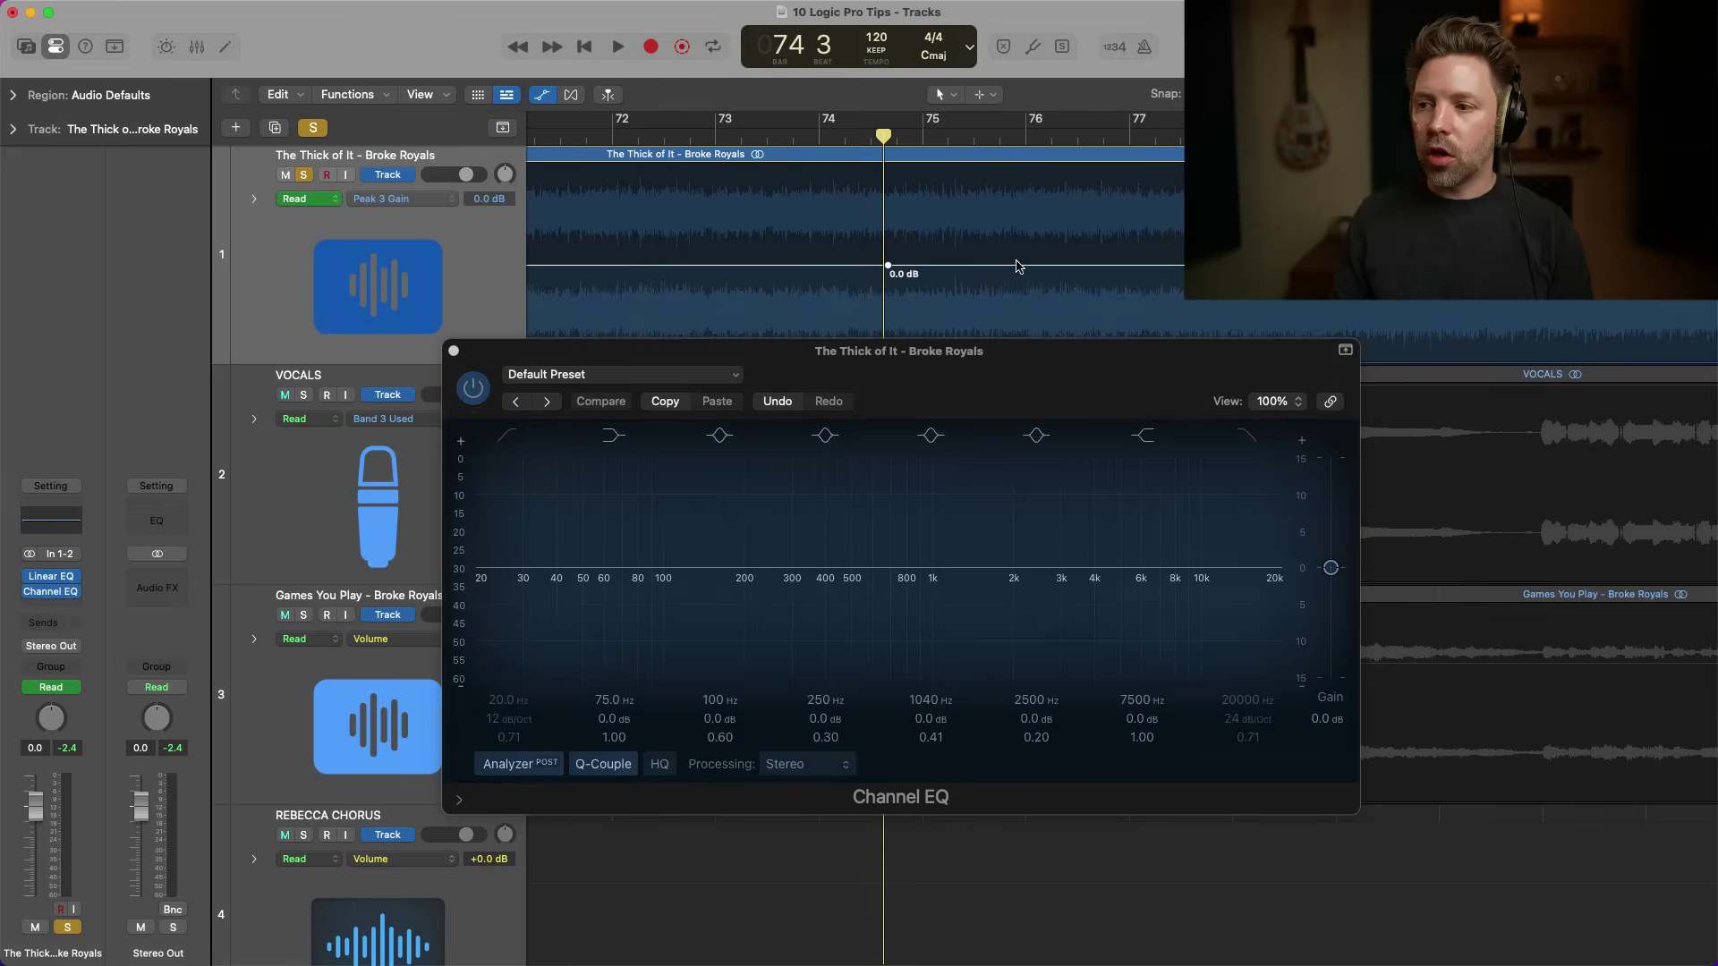
{"action": "left_click_drag", "start_coordinate": [958, 217], "coordinate": [958, 210]}
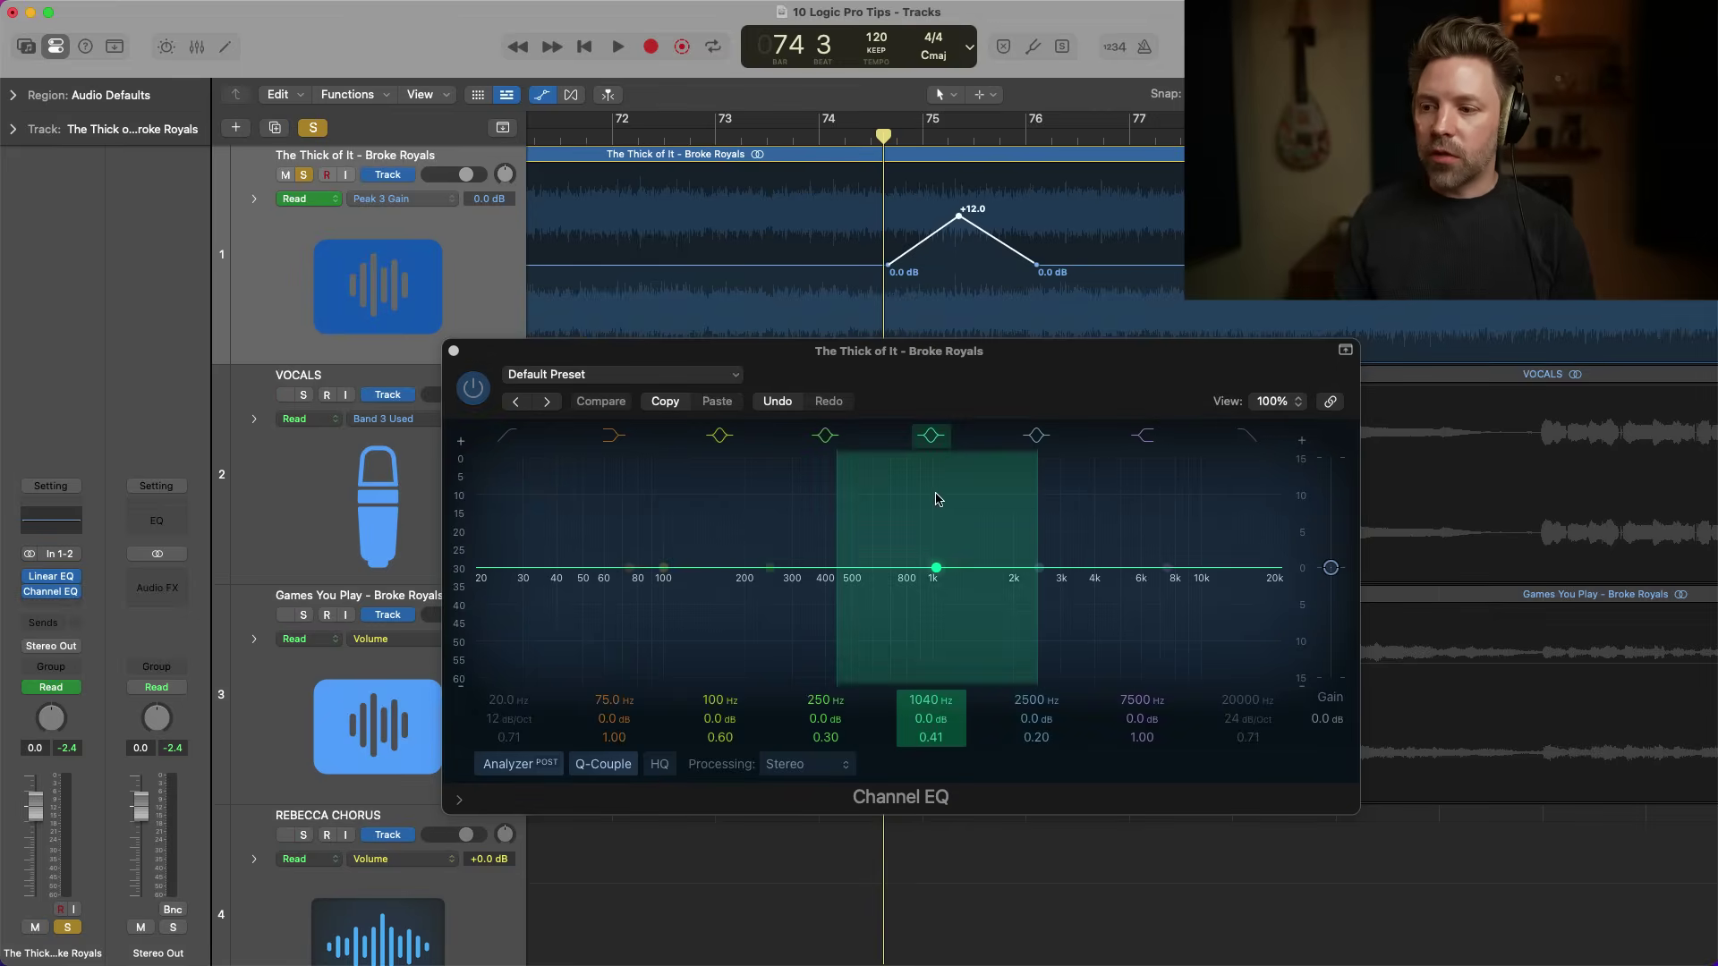
{"action": "key", "text": "space"}
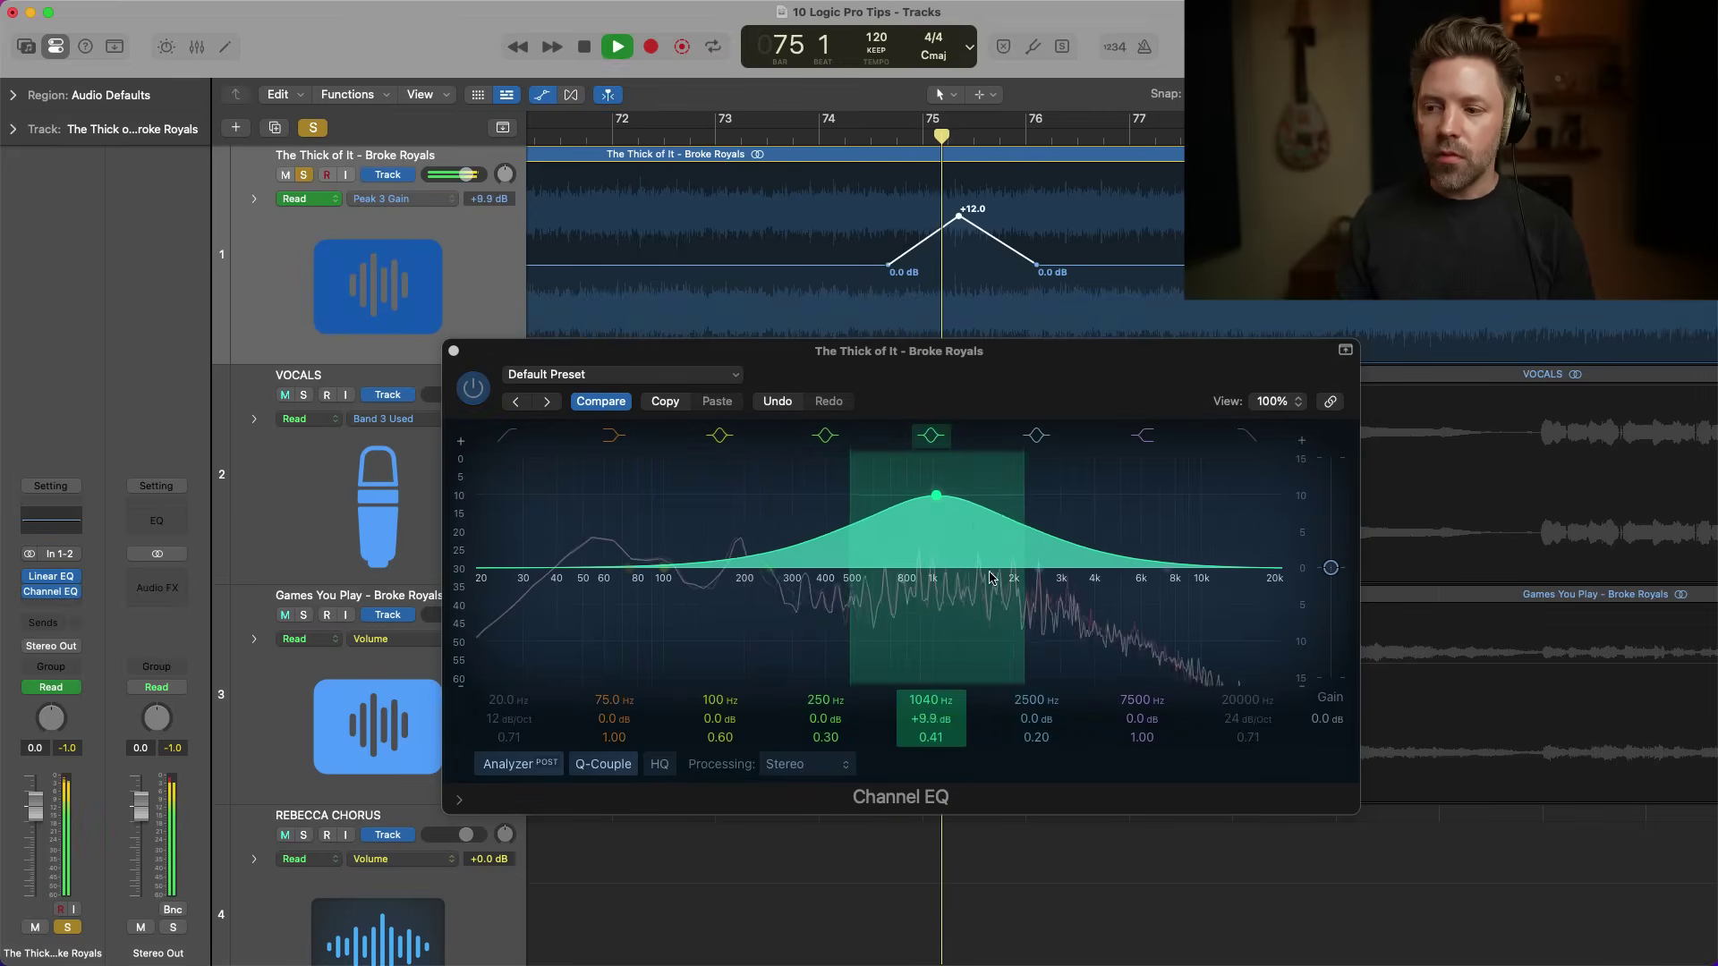
{"action": "key", "text": "space"}
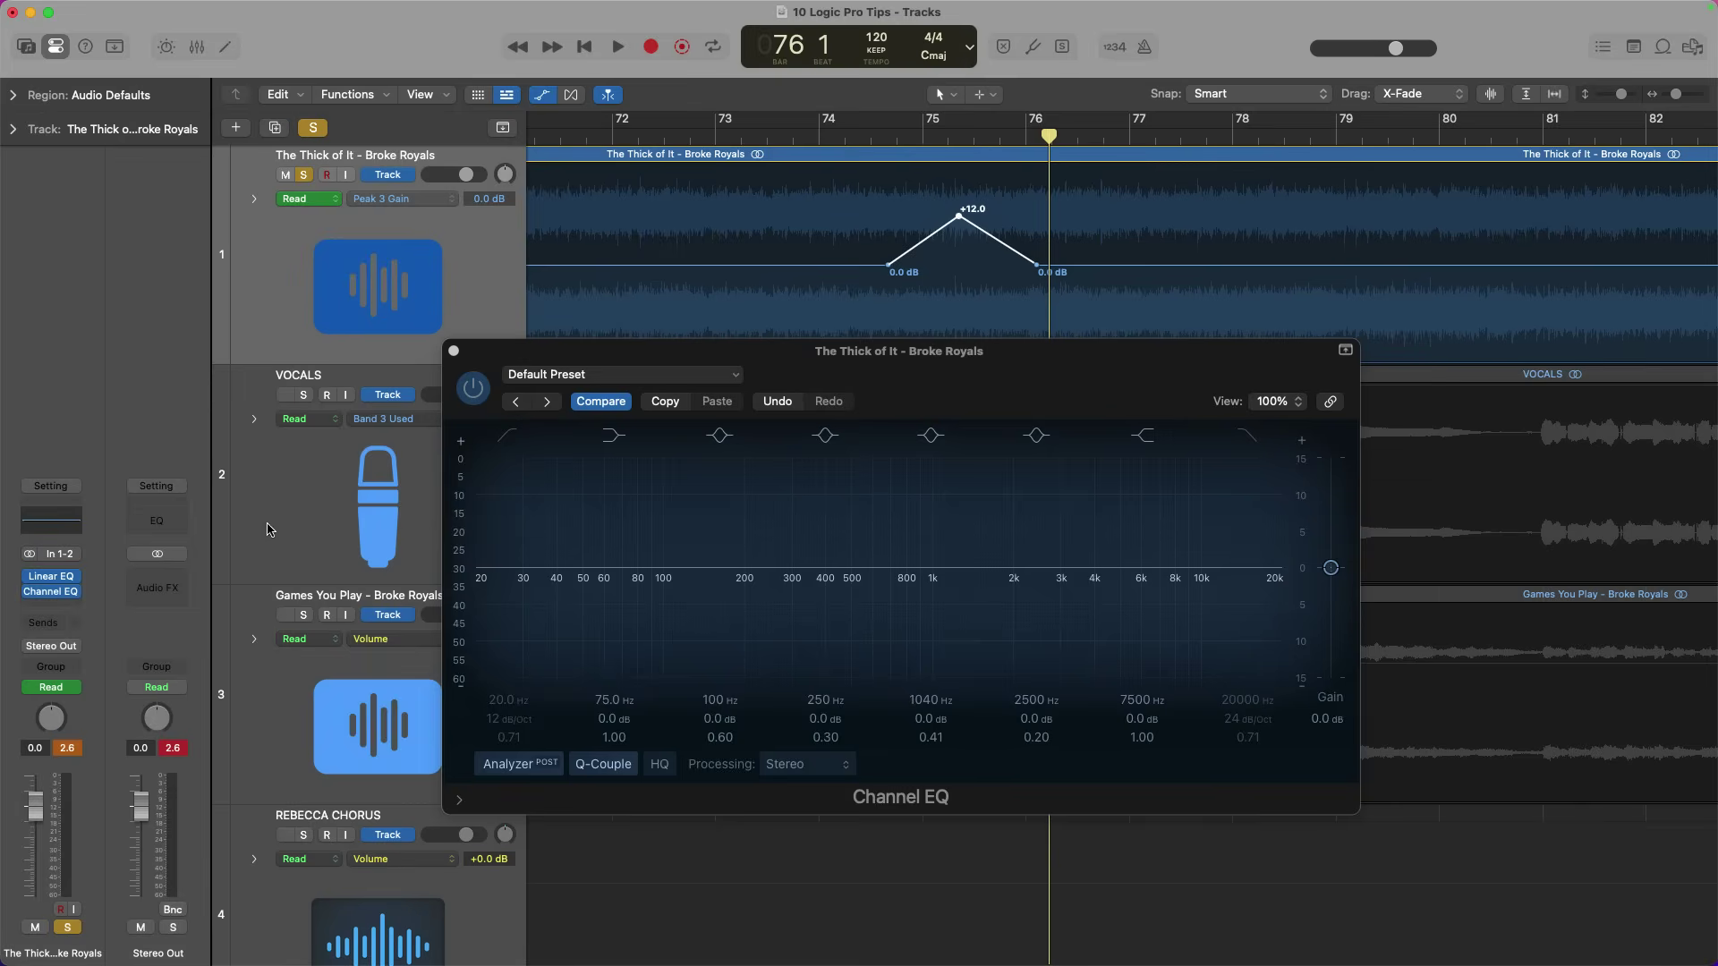
- Record Channel EQ Peak 2 moves in Touch mode during playback, ending near 240 Hz and -3.2 dB, and review the used automation parameters
{"action": "left_click", "coordinate": [52, 687]}
{"action": "left_click", "coordinate": [78, 708]}
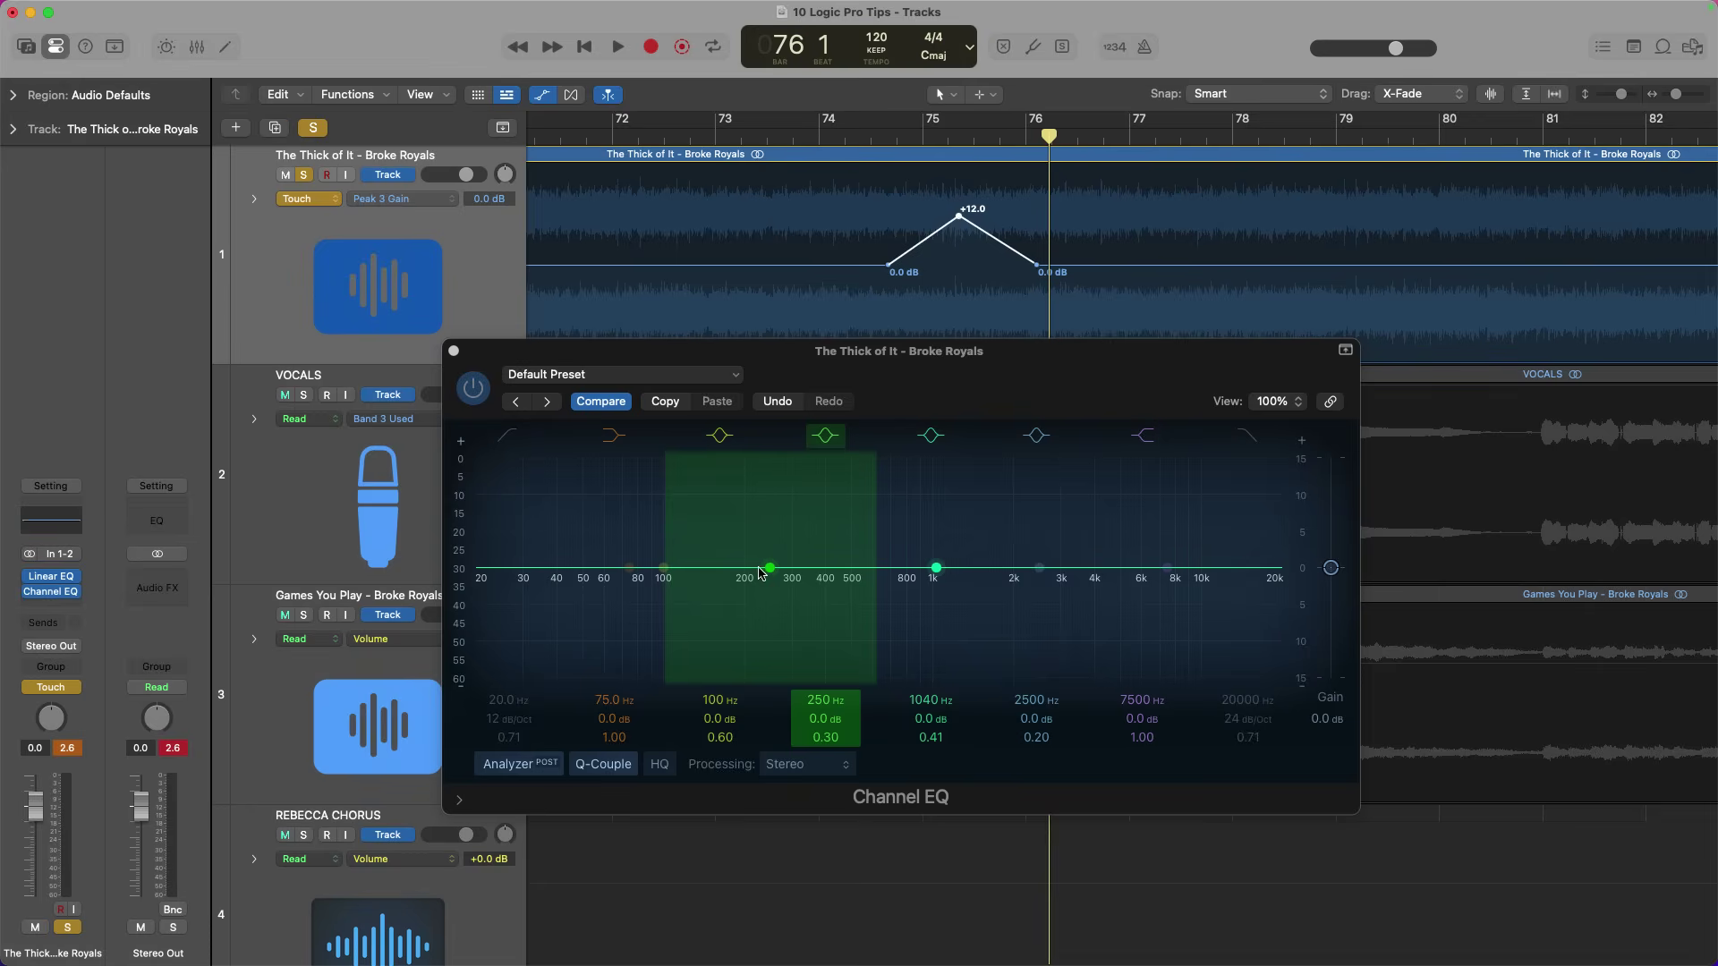
{"action": "key", "text": "space"}
{"action": "mouse_move", "coordinate": [771, 569]}
{"action": "left_mouse_down"}
{"action": "mouse_move", "coordinate": [863, 510]}
{"action": "mouse_move", "coordinate": [681, 575]}
{"action": "mouse_move", "coordinate": [599, 582]}
{"action": "mouse_move", "coordinate": [817, 548]}
{"action": "mouse_move", "coordinate": [976, 602]}
{"action": "mouse_move", "coordinate": [916, 541]}
{"action": "mouse_move", "coordinate": [676, 598]}
{"action": "mouse_move", "coordinate": [786, 537]}
{"action": "mouse_move", "coordinate": [949, 542]}
{"action": "mouse_move", "coordinate": [742, 559]}
{"action": "mouse_move", "coordinate": [765, 591]}
{"action": "left_mouse_up"}
{"action": "key", "text": "space"}
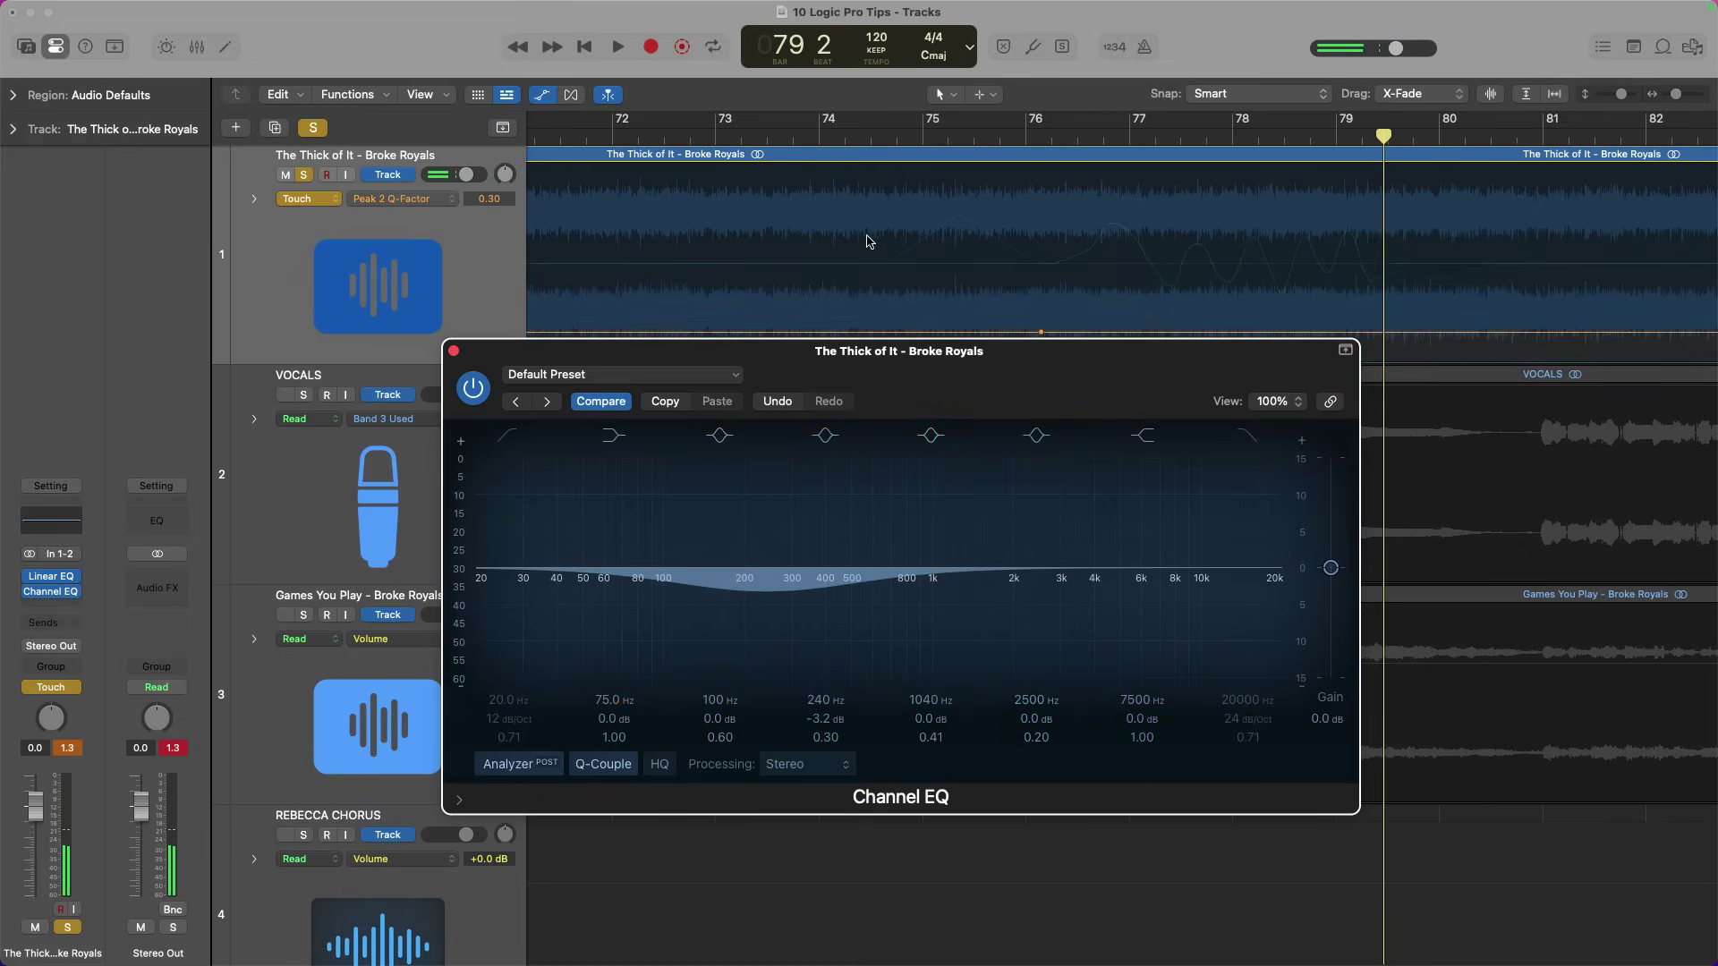
{"action": "left_click", "coordinate": [452, 198]}
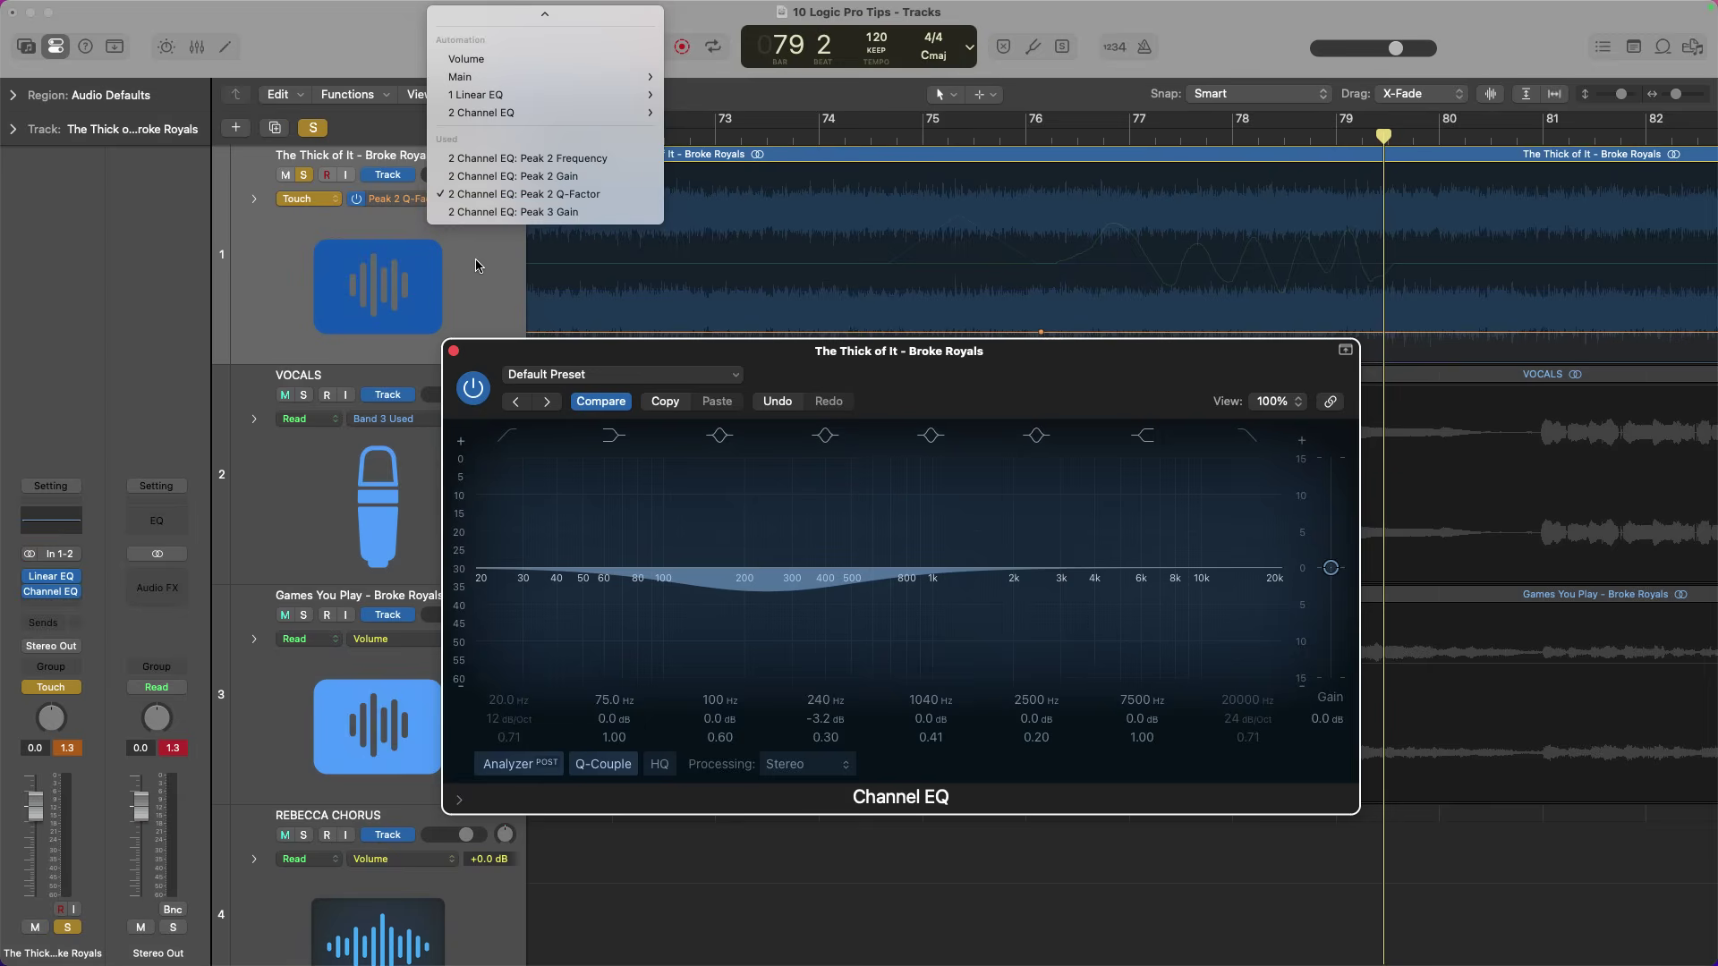
{"action": "left_click", "coordinate": [476, 193]}
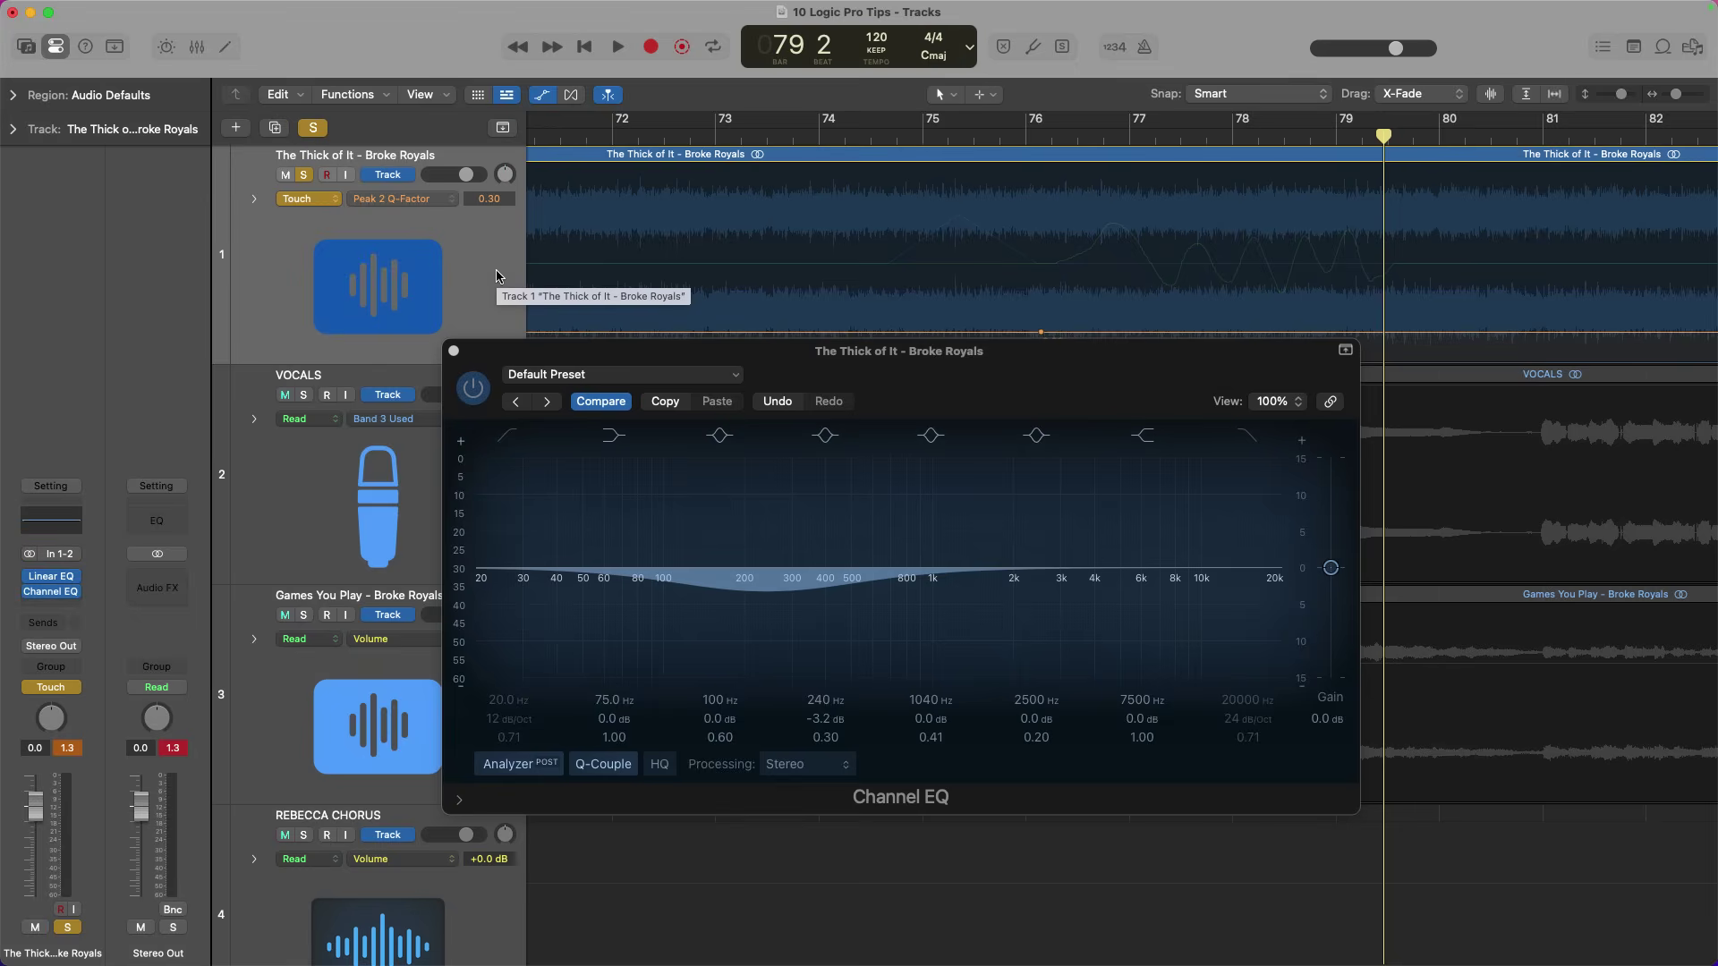
- Keep the track in Touch mode and record a boost of the Channel EQ's Peak 4 band during playback
{"action": "left_click", "coordinate": [74, 687]}
{"action": "left_click", "coordinate": [82, 691]}
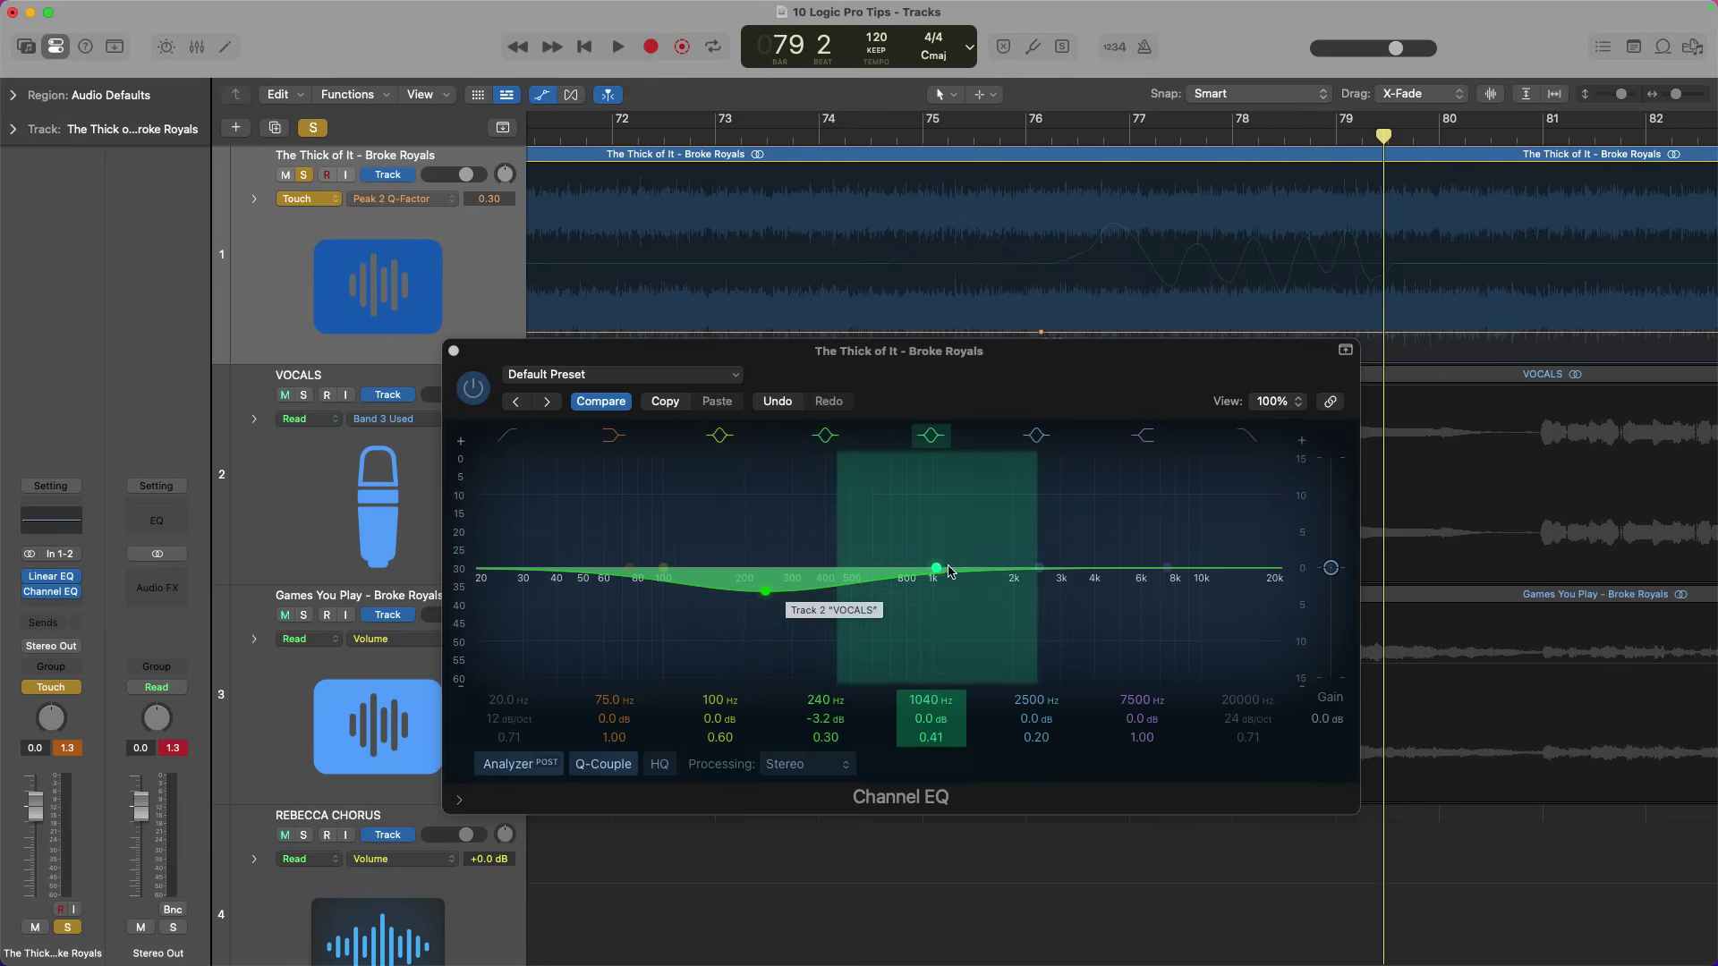
{"action": "key", "text": "space"}
{"action": "left_click_drag", "start_coordinate": [1038, 567], "coordinate": [1029, 518]}
{"action": "key", "text": "space"}
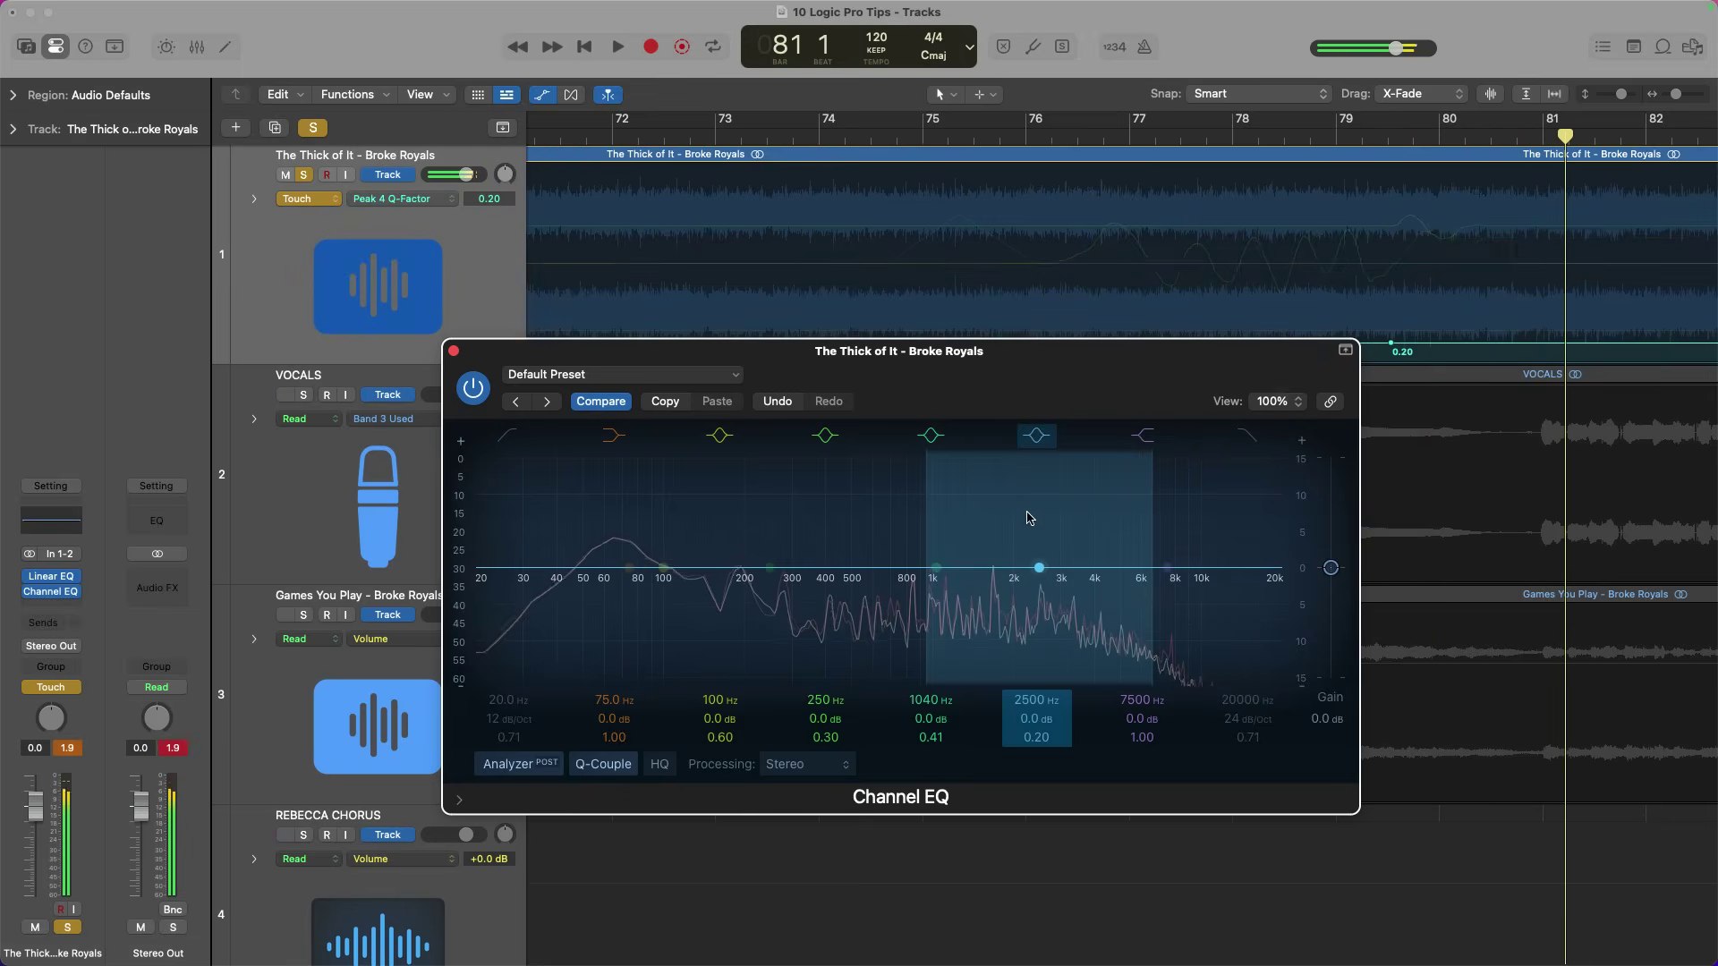
- Switch the track's automation mode to Latch and record a boost of the Channel EQ's high shelf during playback
{"action": "left_click", "coordinate": [71, 687]}
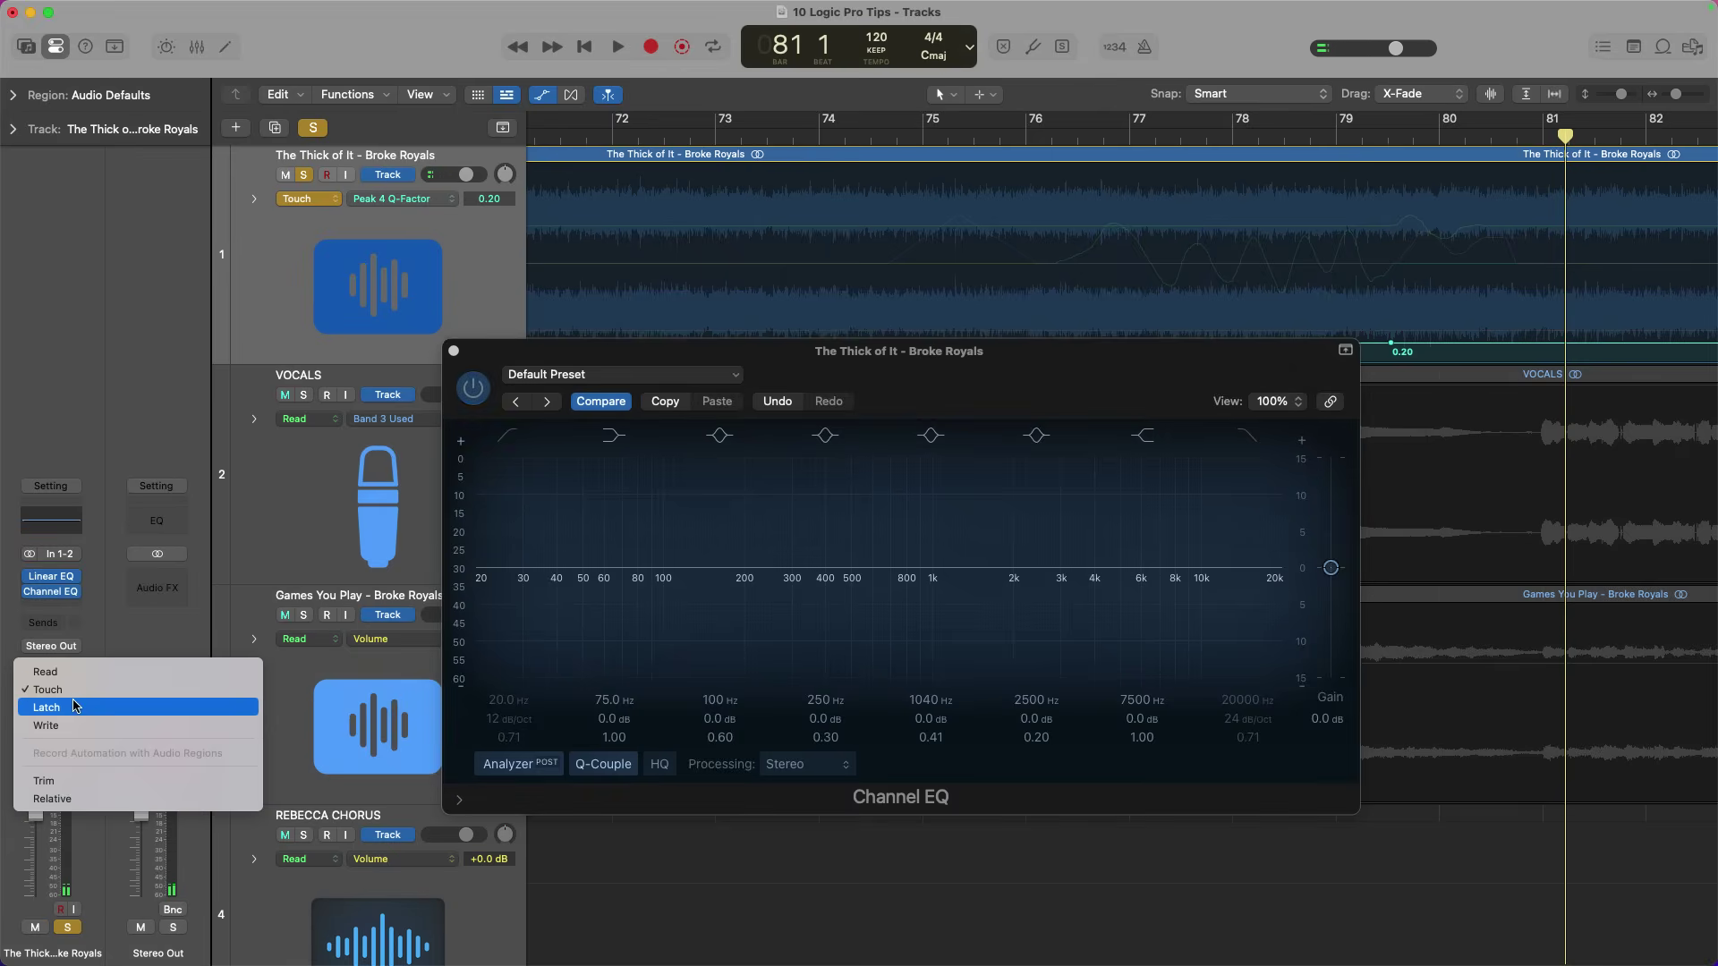
{"action": "left_click", "coordinate": [47, 708]}
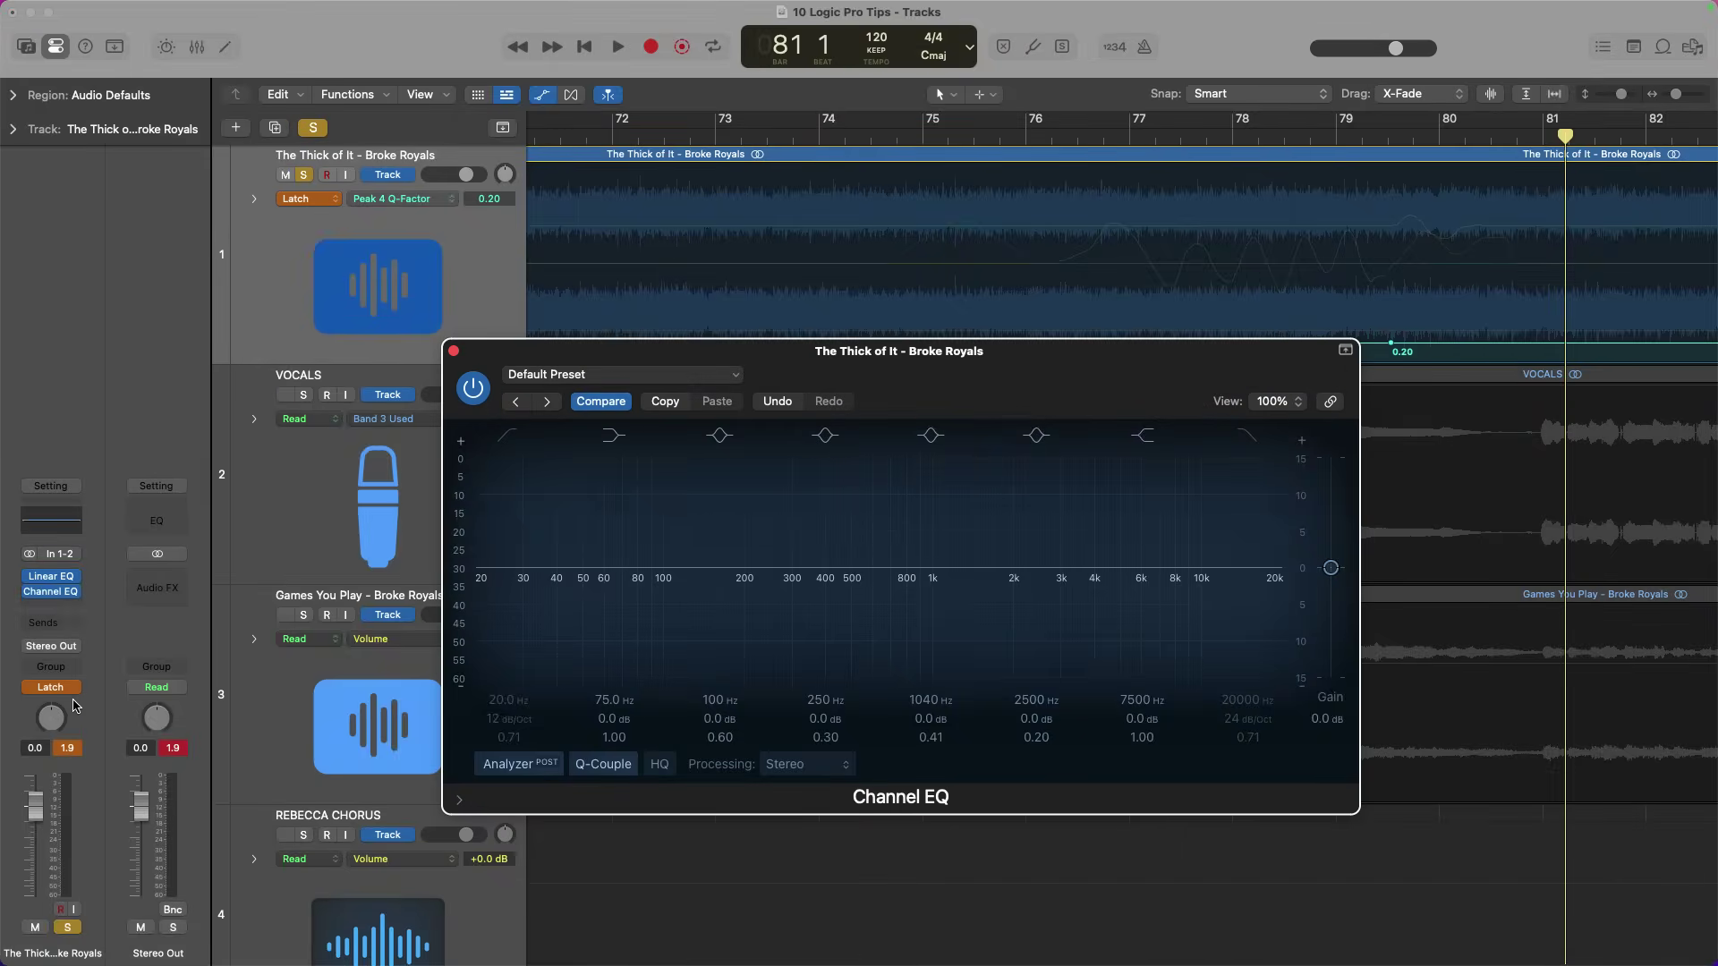
{"action": "key", "text": "space"}
{"action": "mouse_move", "coordinate": [1168, 566]}
{"action": "left_mouse_down"}
{"action": "mouse_move", "coordinate": [1158, 503]}
{"action": "mouse_move", "coordinate": [1148, 575]}
{"action": "mouse_move", "coordinate": [1138, 512]}
{"action": "mouse_move", "coordinate": [1157, 550]}
{"action": "left_mouse_up"}
{"action": "key", "text": "space"}
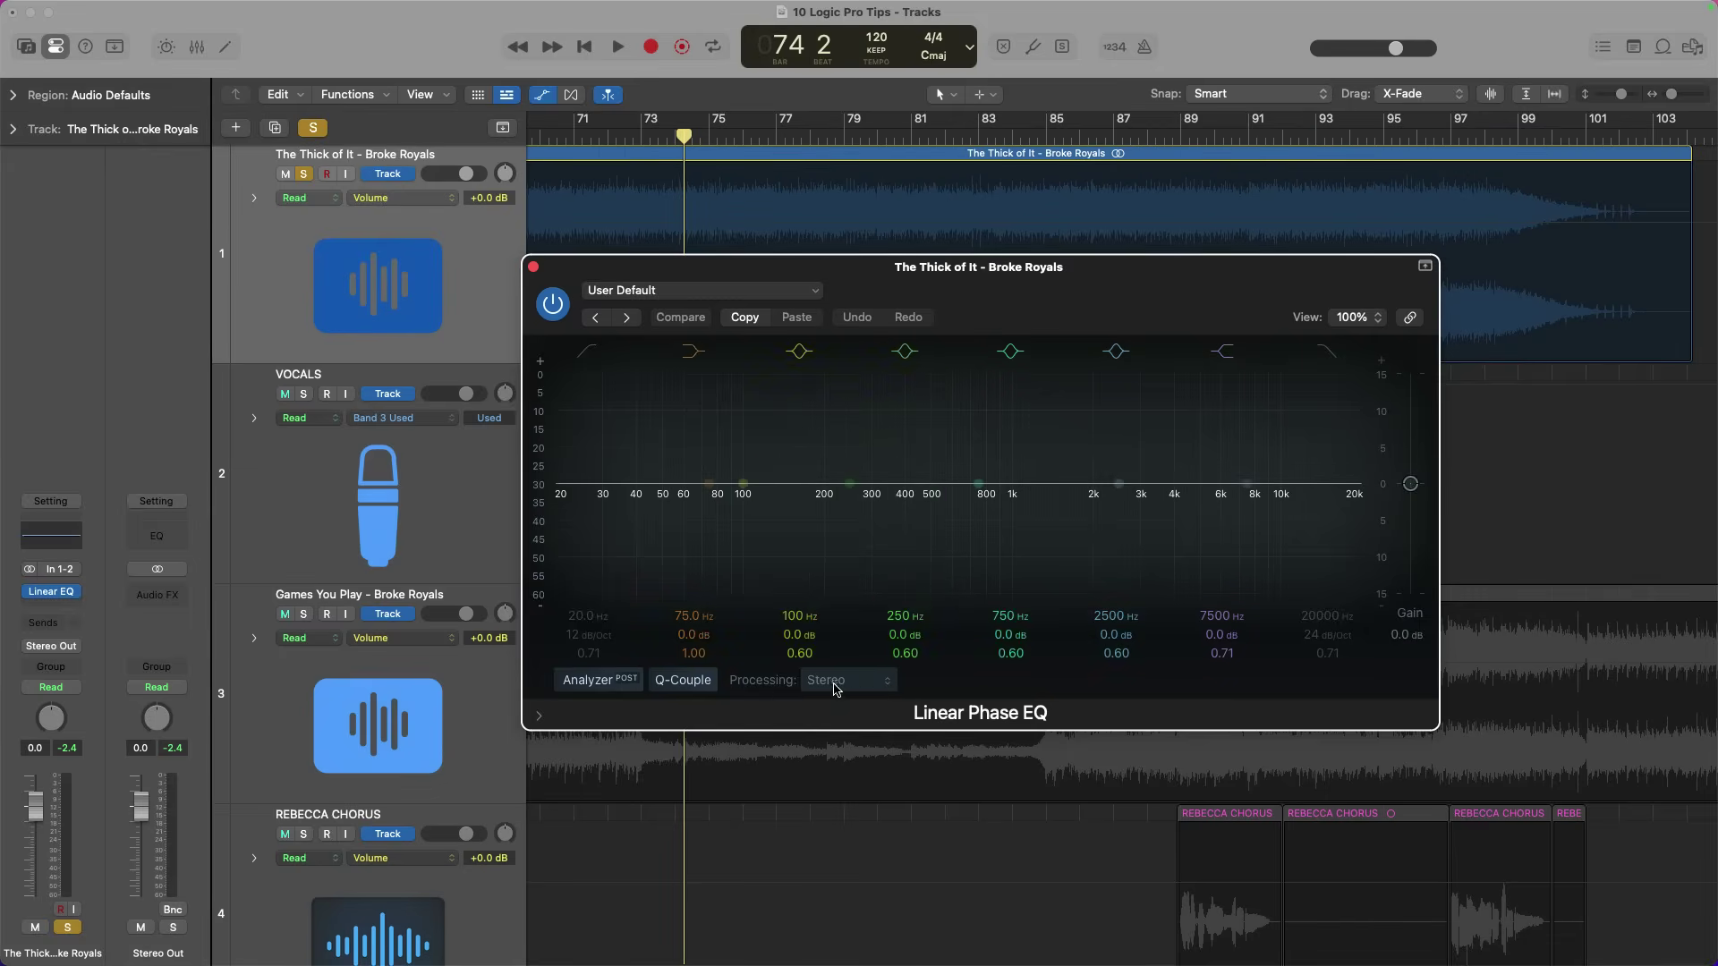
- Review the Linear Phase EQ's processing modes and boost Peak 4 by +1.0 dB at 2160 Hz in Stereo during playback
{"action": "left_click", "coordinate": [875, 686]}
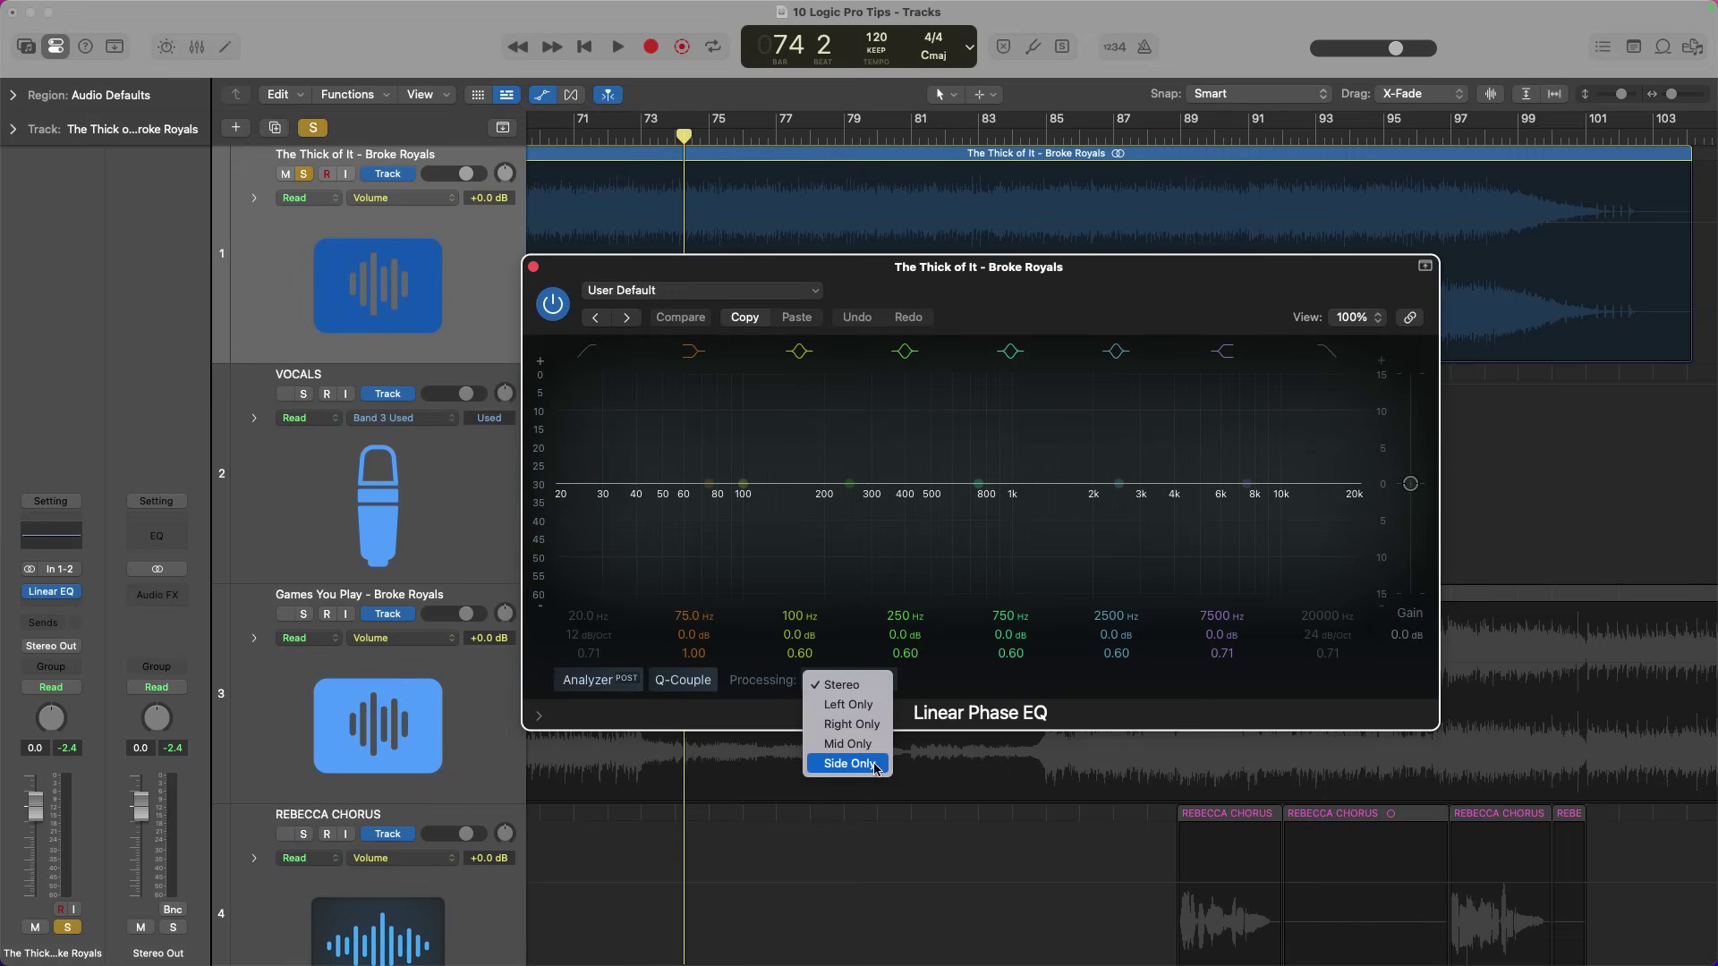
{"action": "left_click", "coordinate": [930, 656]}
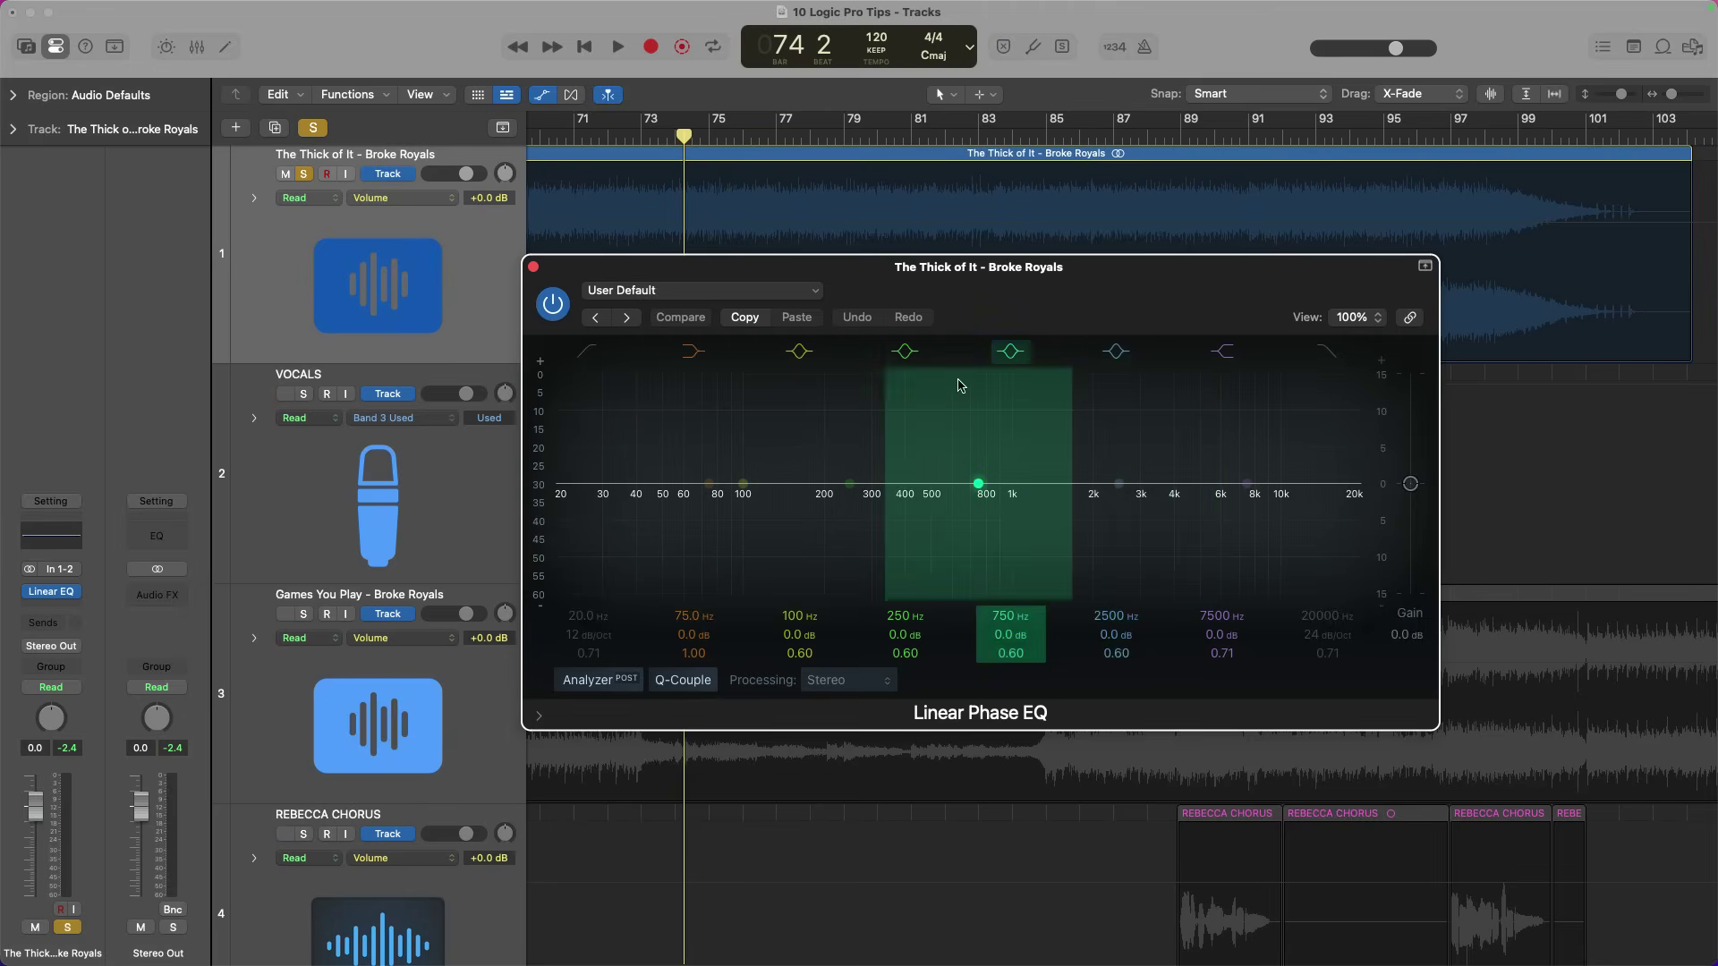
{"action": "key", "text": "space"}
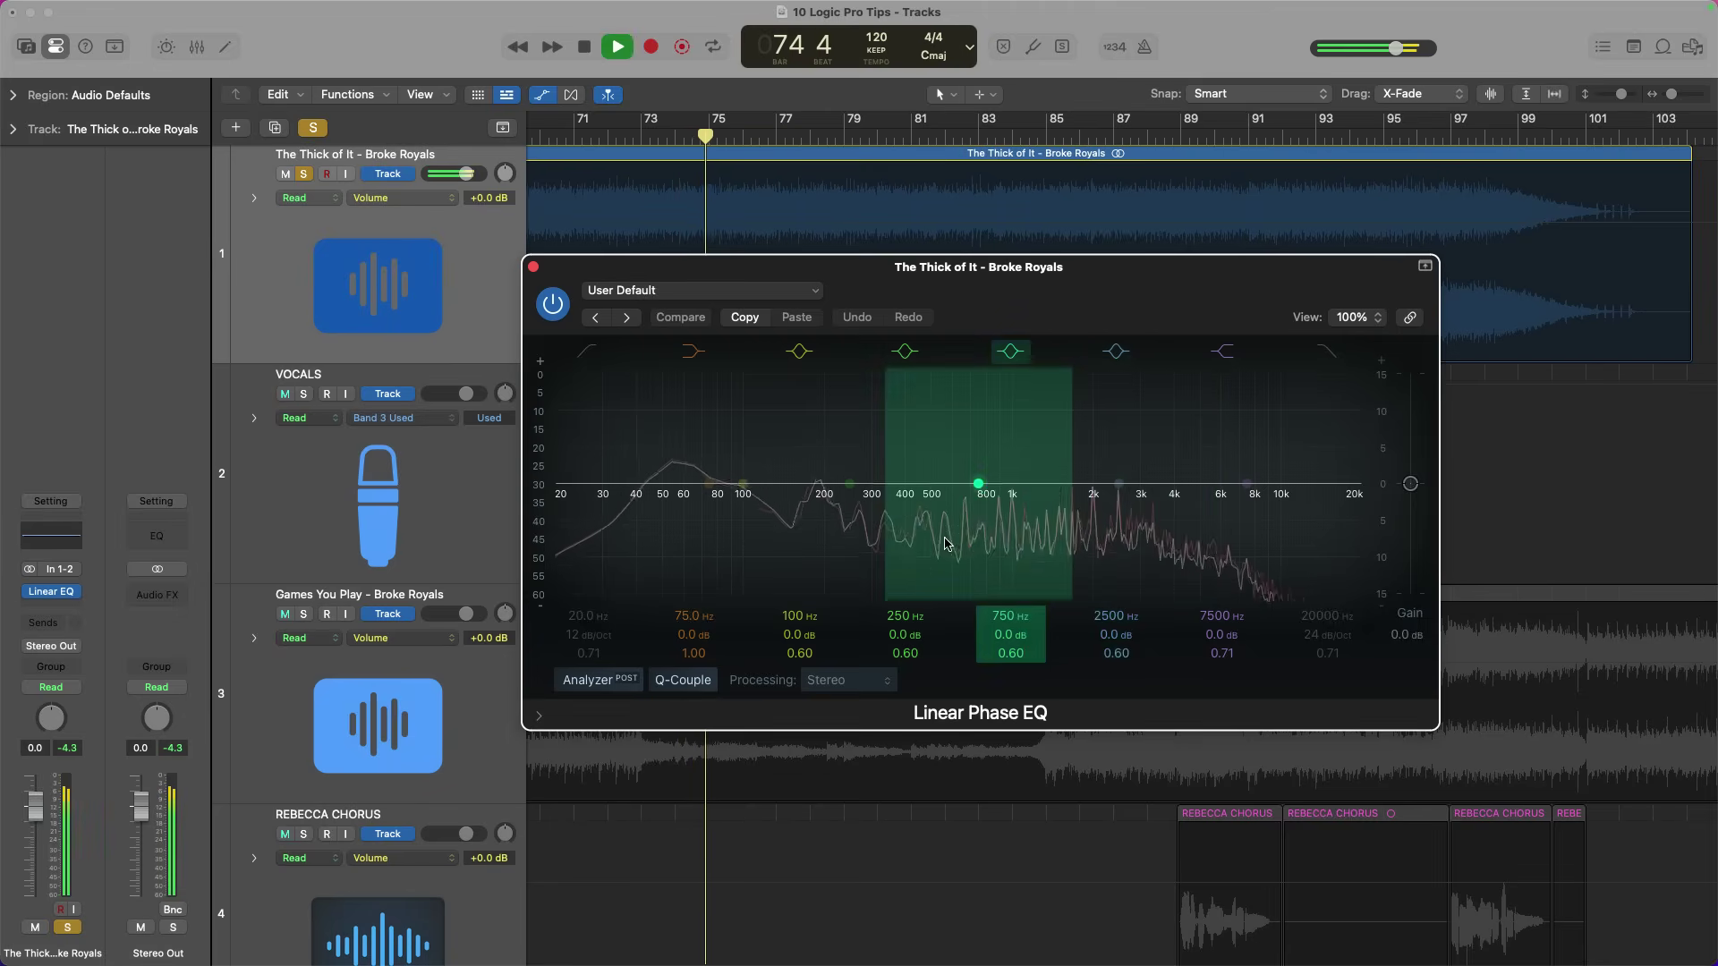
{"action": "mouse_move", "coordinate": [1112, 480]}
{"action": "left_mouse_down"}
{"action": "mouse_move", "coordinate": [1087, 428]}
{"action": "mouse_move", "coordinate": [1127, 418]}
{"action": "mouse_move", "coordinate": [1050, 405]}
{"action": "mouse_move", "coordinate": [1103, 402]}
{"action": "mouse_move", "coordinate": [1098, 474]}
{"action": "left_mouse_up"}
{"action": "key", "text": "space"}
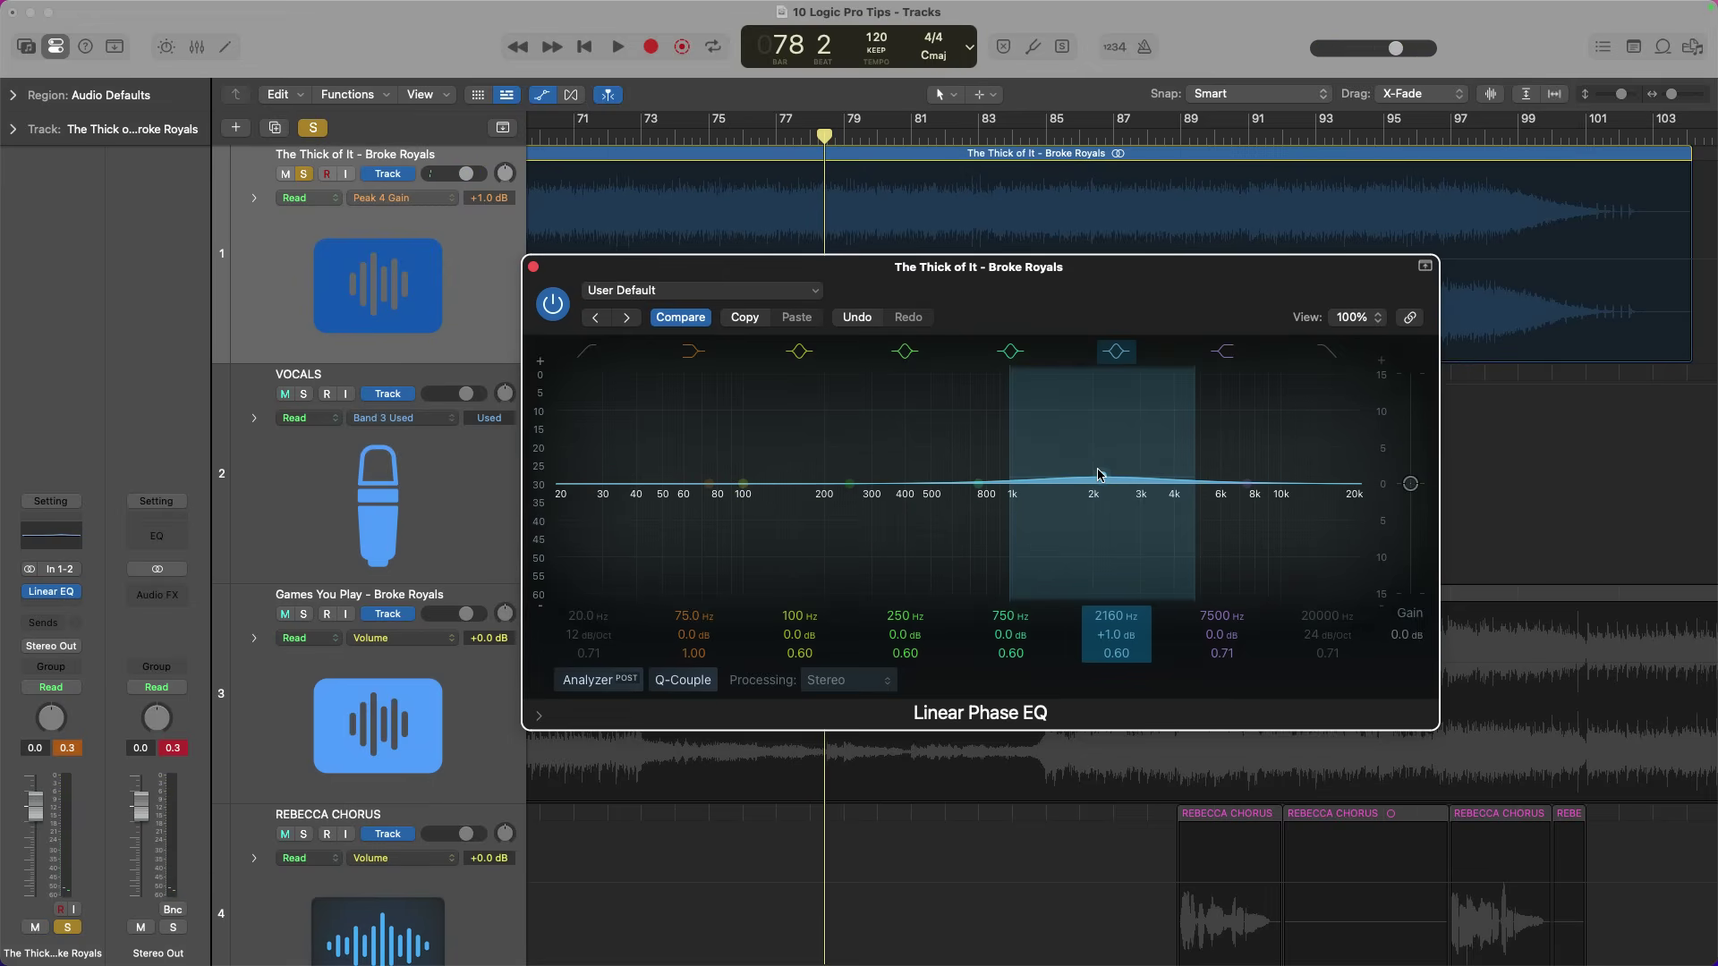
- Set the Linear Phase EQ's processing to Side Only and raise Peak 4 to about +2.8 dB at 2380 Hz during playback
{"action": "left_click", "coordinate": [866, 686]}
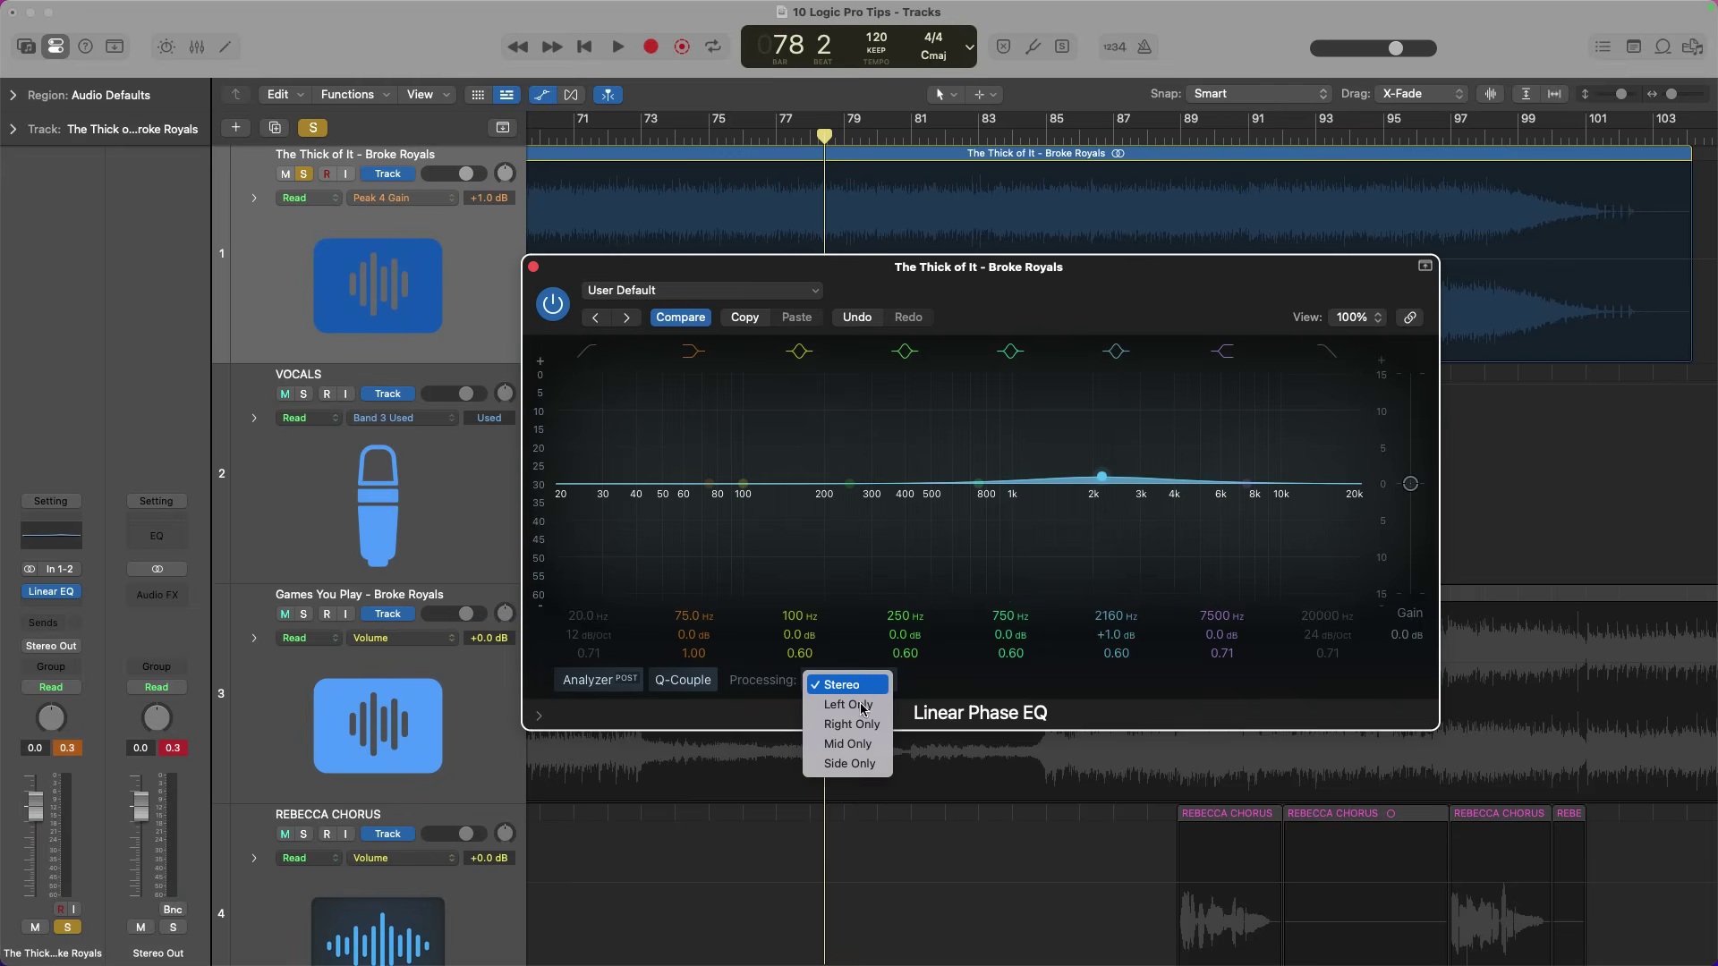
{"action": "left_click", "coordinate": [848, 763]}
{"action": "key", "text": "space"}
{"action": "mouse_move", "coordinate": [1101, 477]}
{"action": "left_mouse_down"}
{"action": "mouse_move", "coordinate": [1135, 452]}
{"action": "mouse_move", "coordinate": [1110, 422]}
{"action": "mouse_move", "coordinate": [1113, 456]}
{"action": "left_mouse_up"}
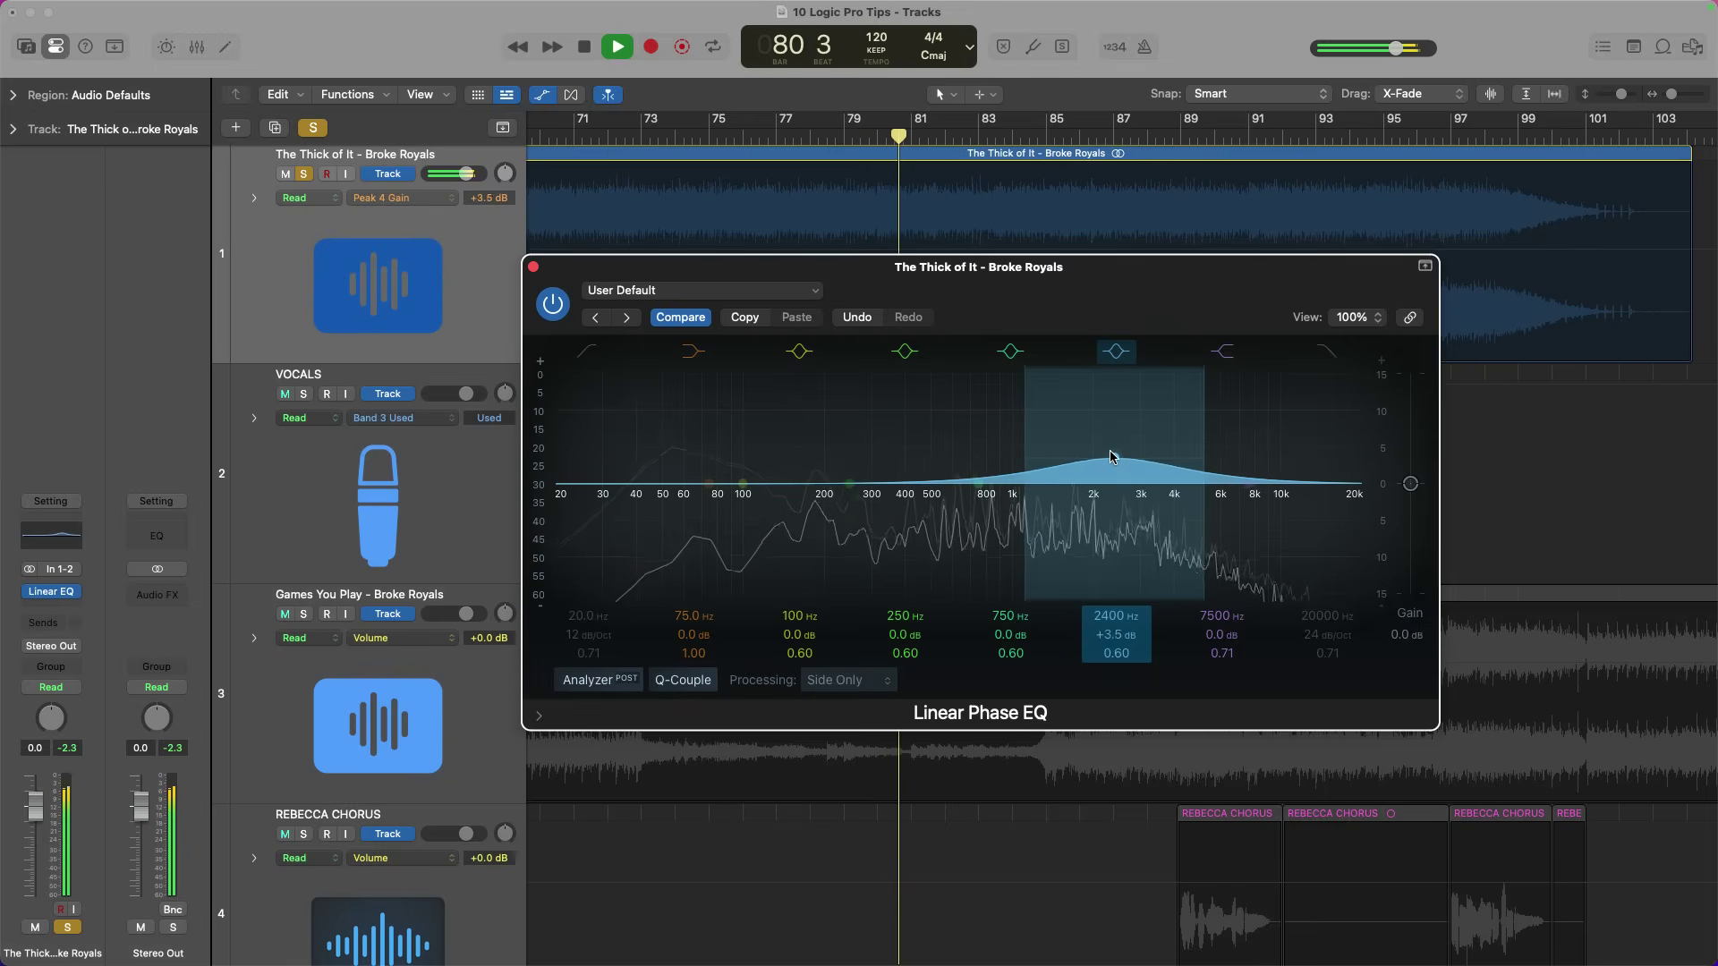
- Toggle the Linear Phase EQ's Peak 4 band off and on during playback to compare the side-only boost
{"action": "left_click", "coordinate": [1116, 357]}
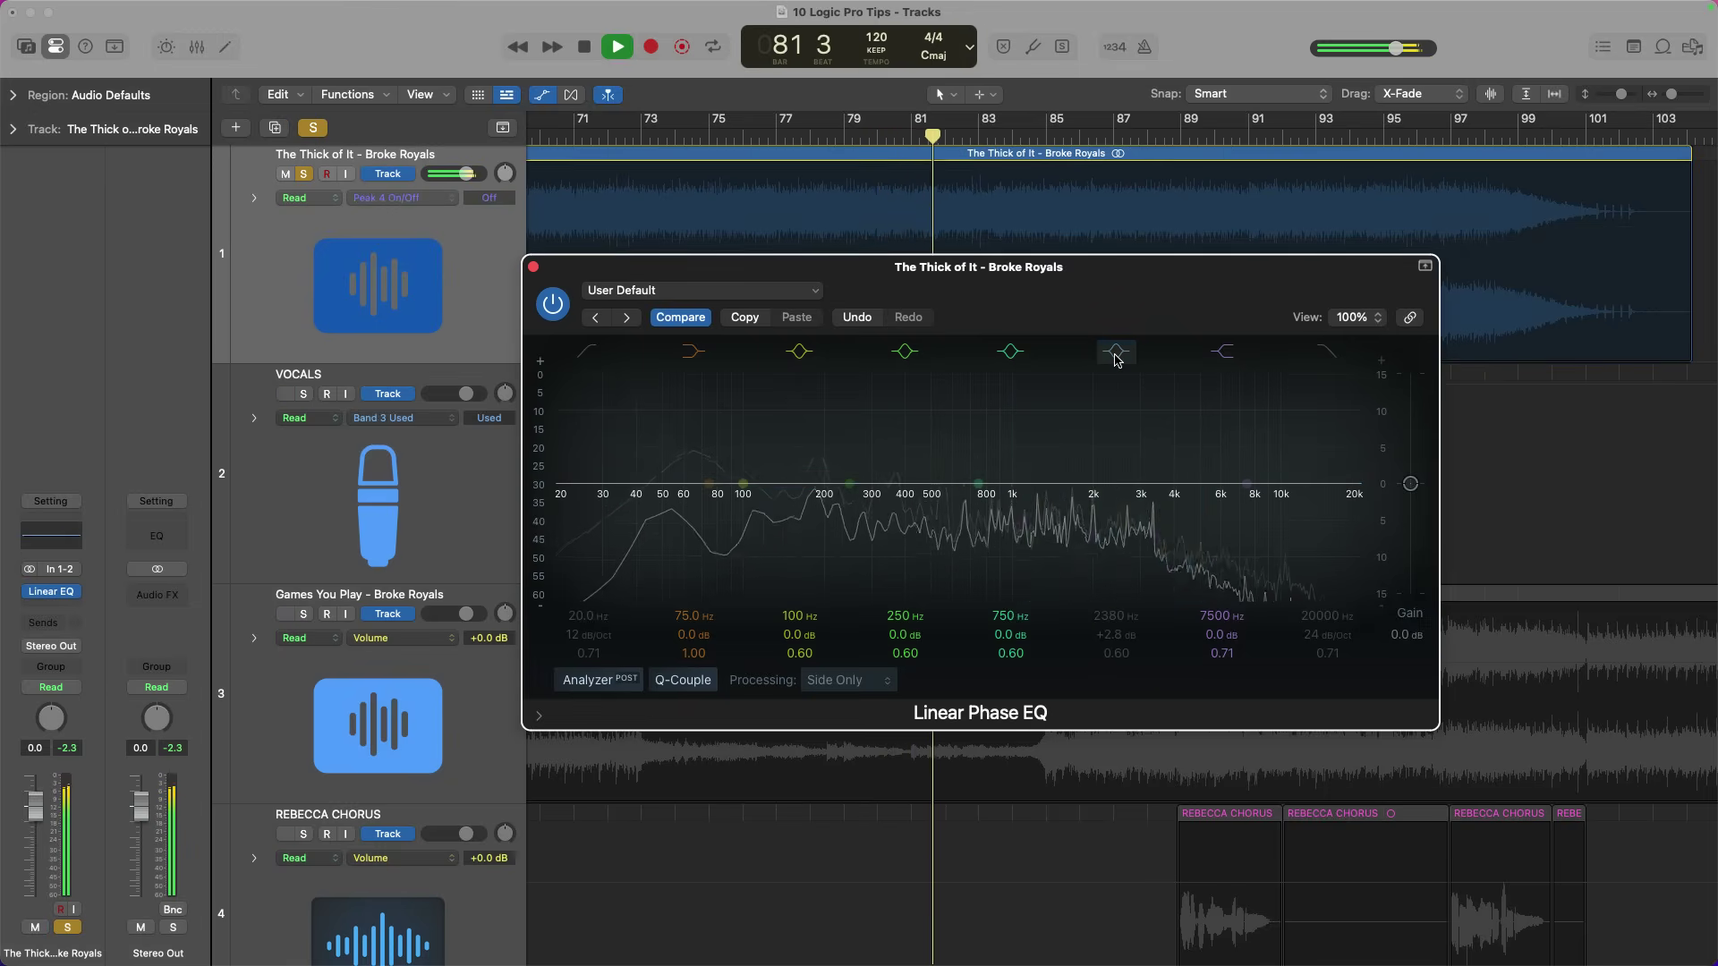
{"action": "left_click", "coordinate": [1118, 360]}
{"action": "left_click", "coordinate": [1118, 360]}
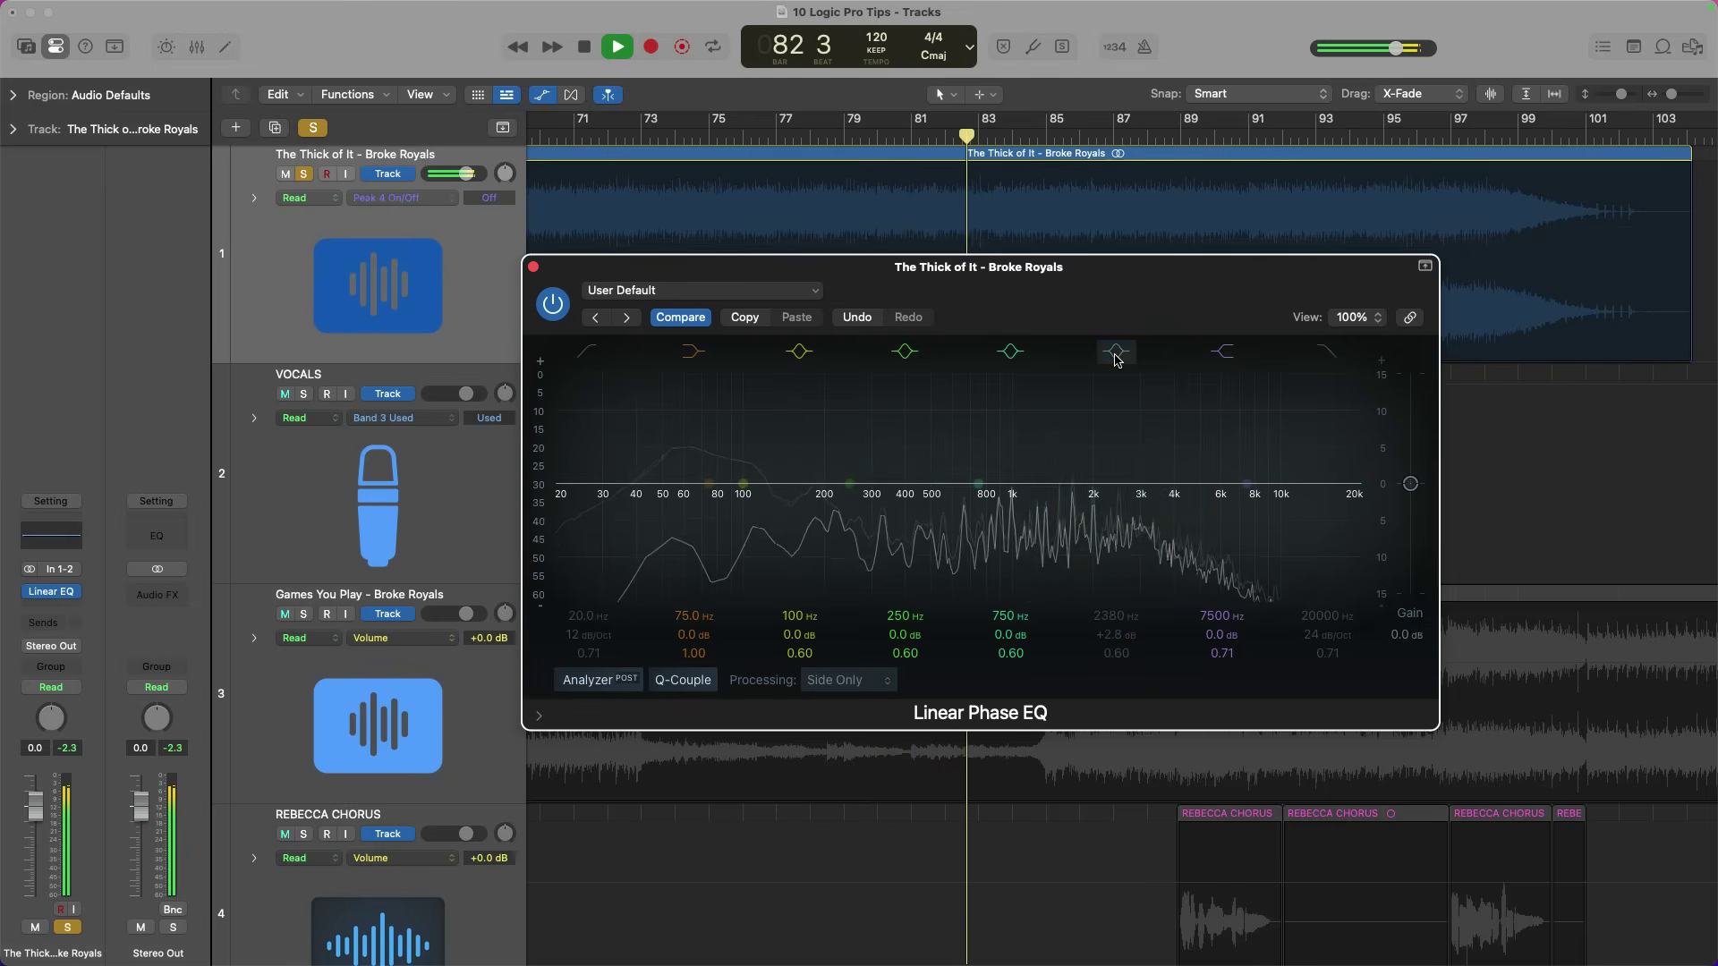
{"action": "left_click", "coordinate": [1118, 360]}
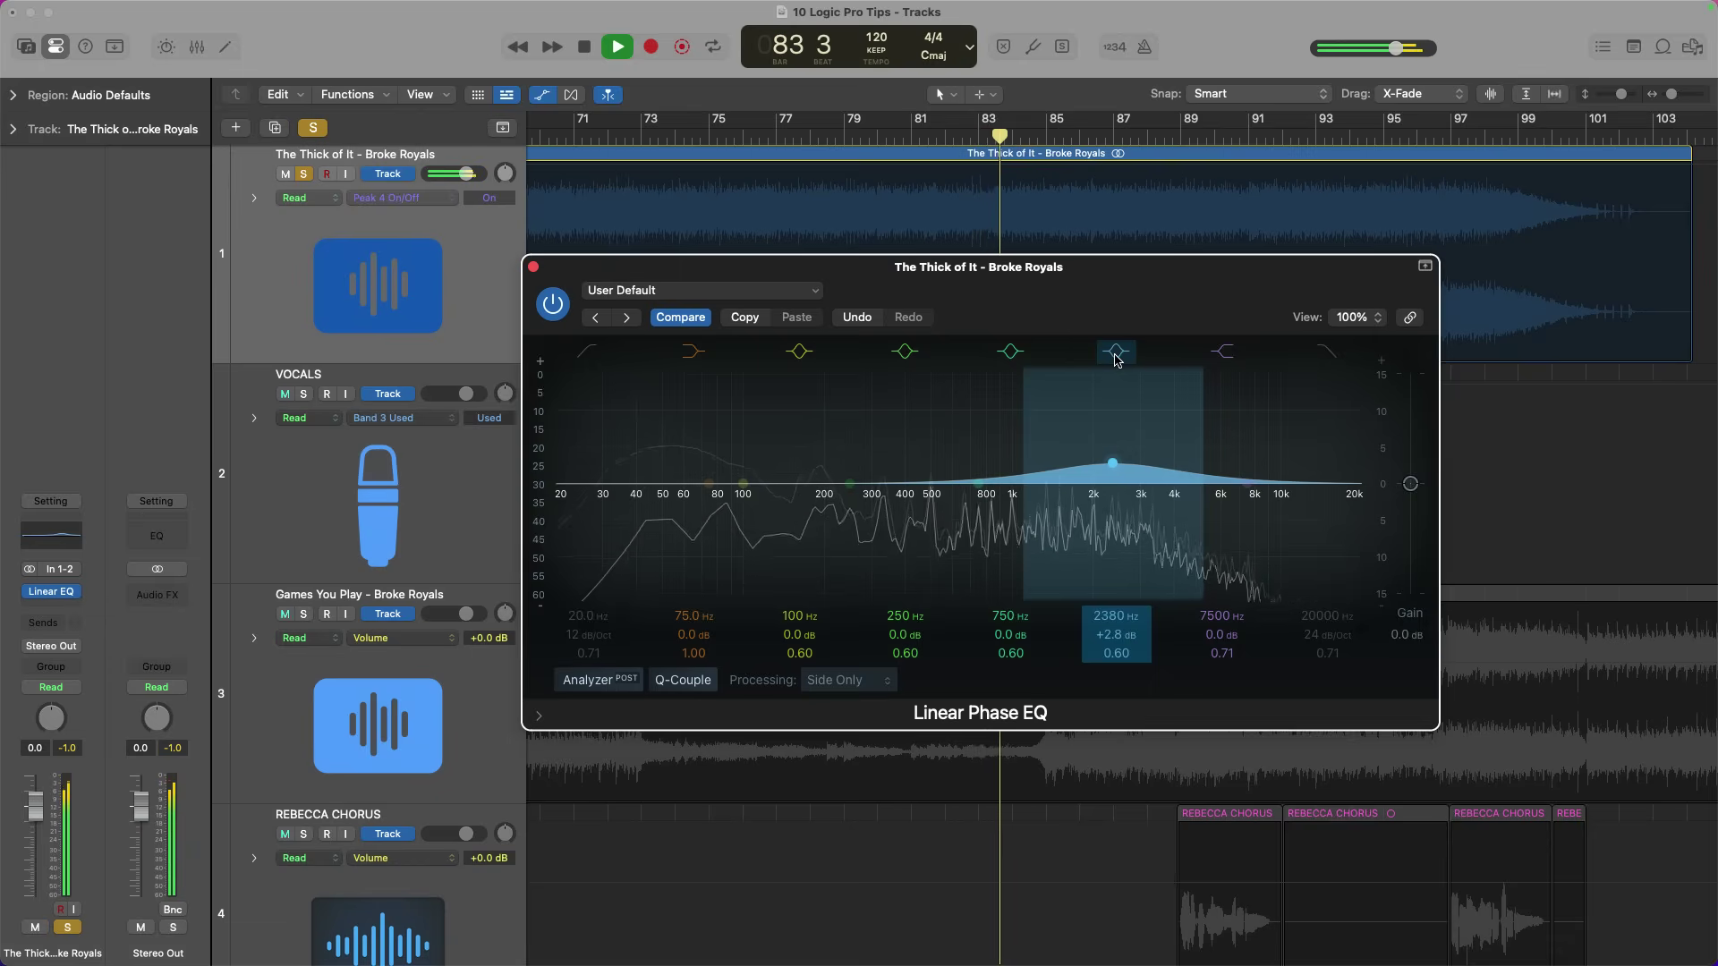
{"action": "left_click", "coordinate": [1118, 360]}
{"action": "left_click", "coordinate": [1117, 360]}
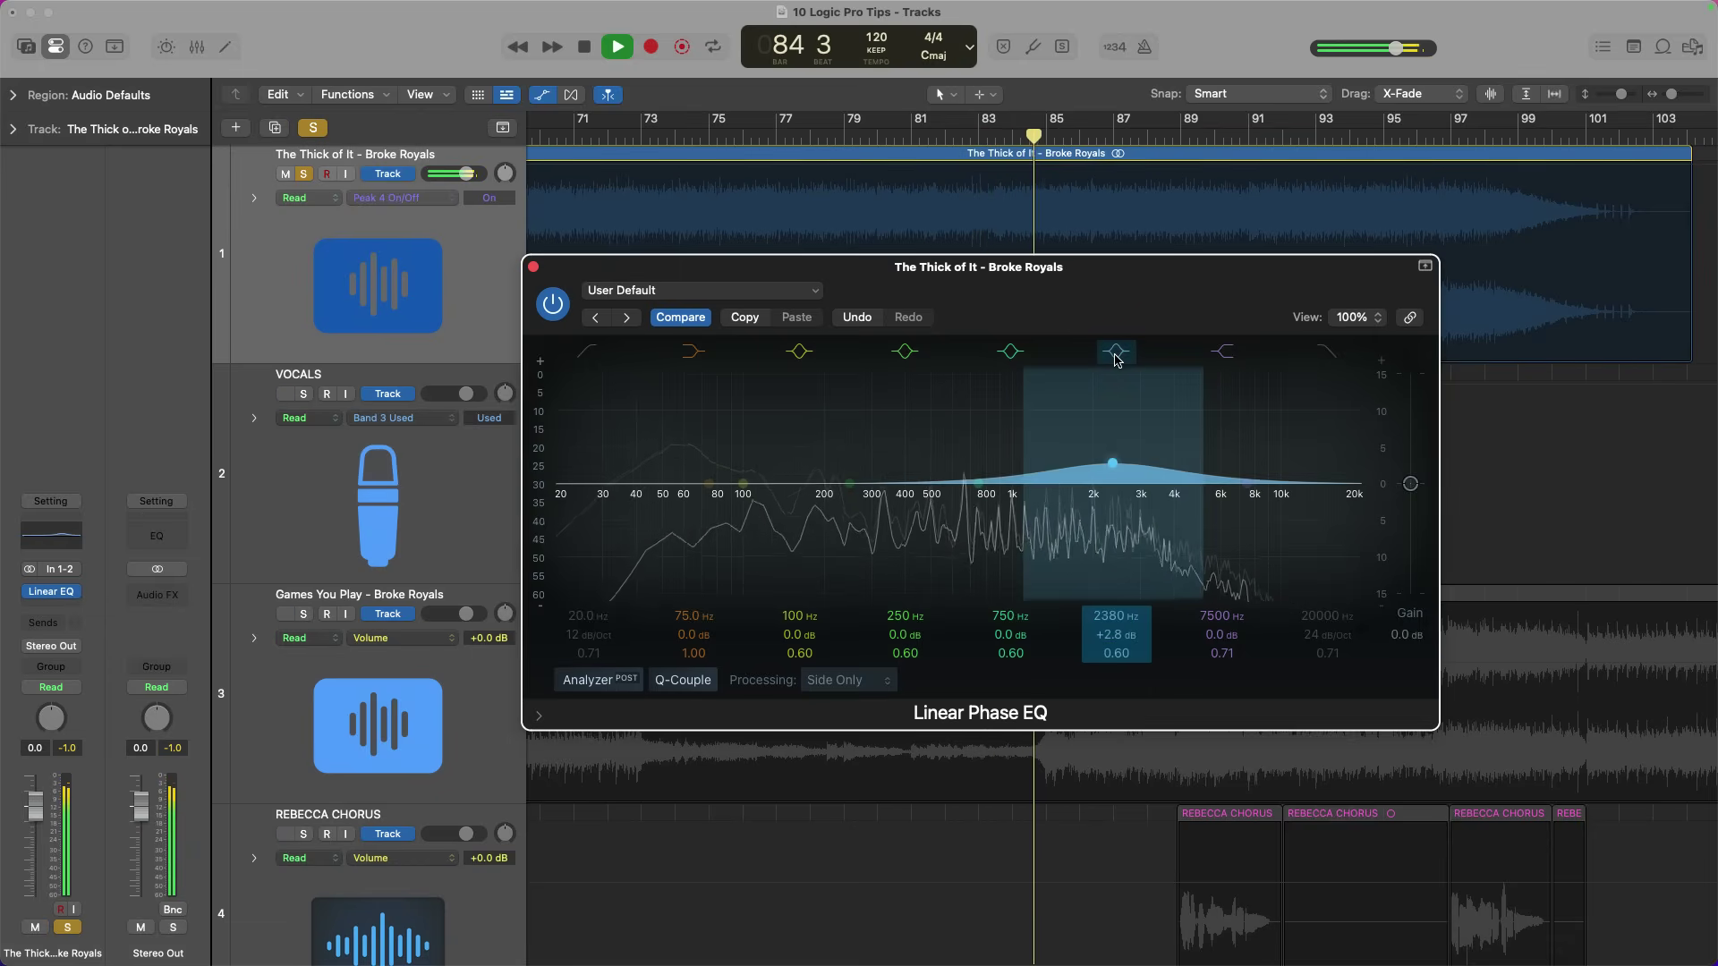
{"action": "left_click", "coordinate": [1118, 360]}
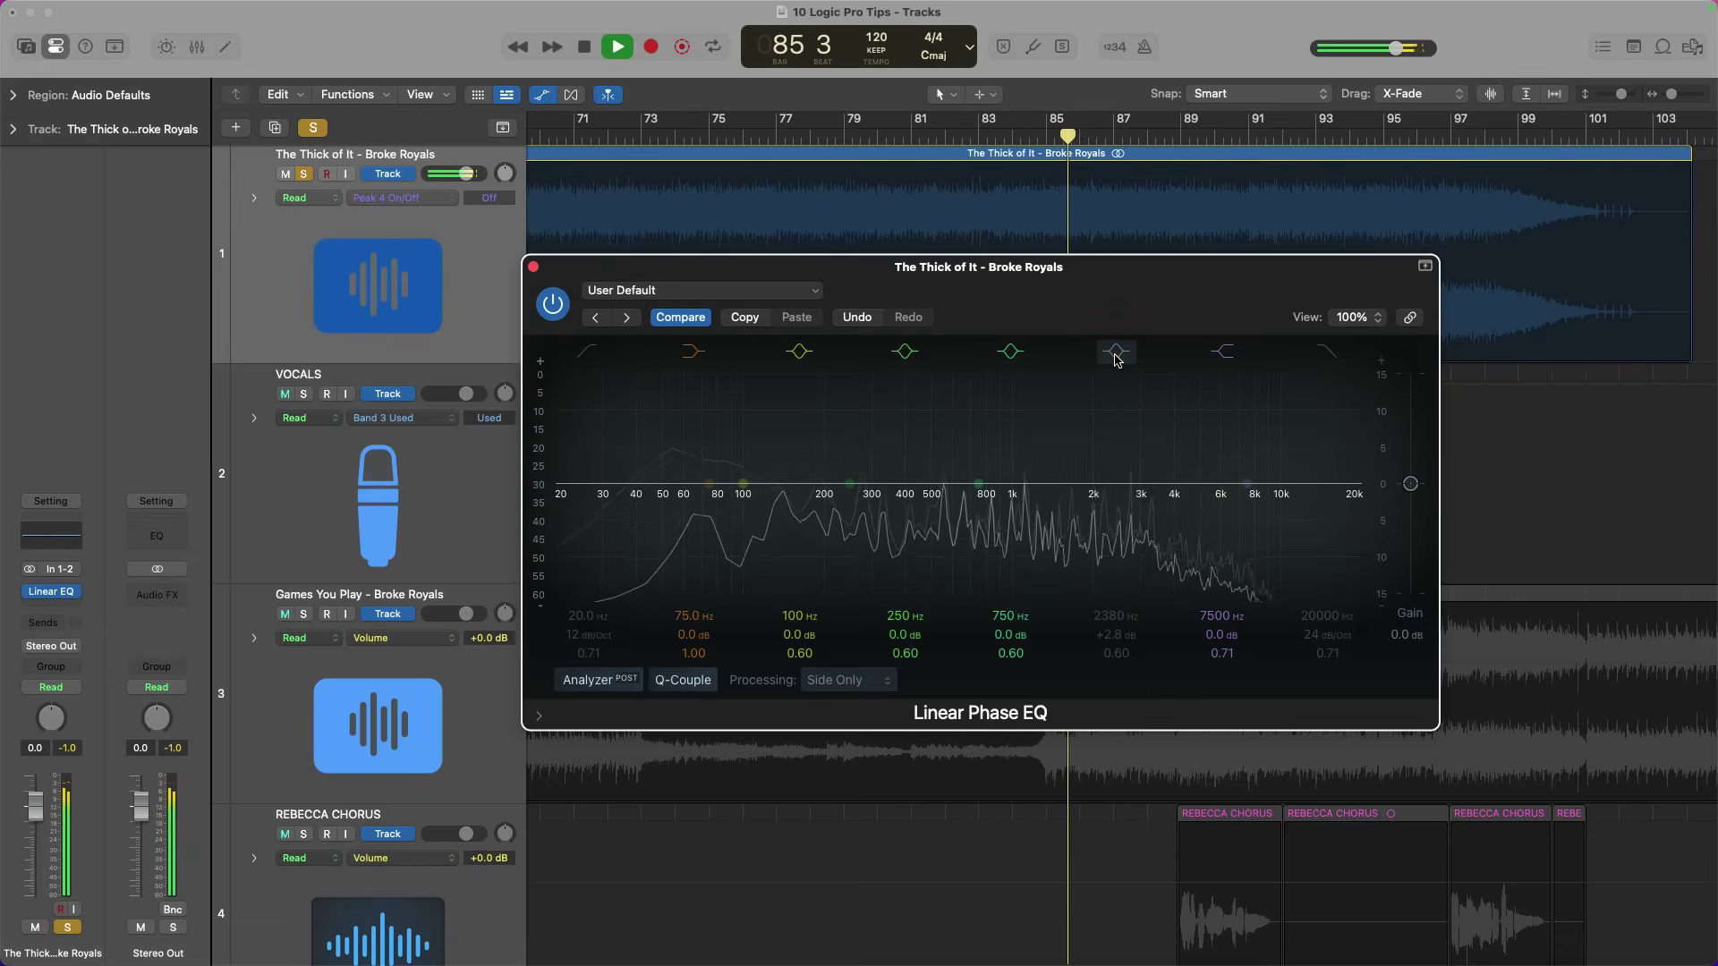
{"action": "left_click", "coordinate": [1117, 359]}
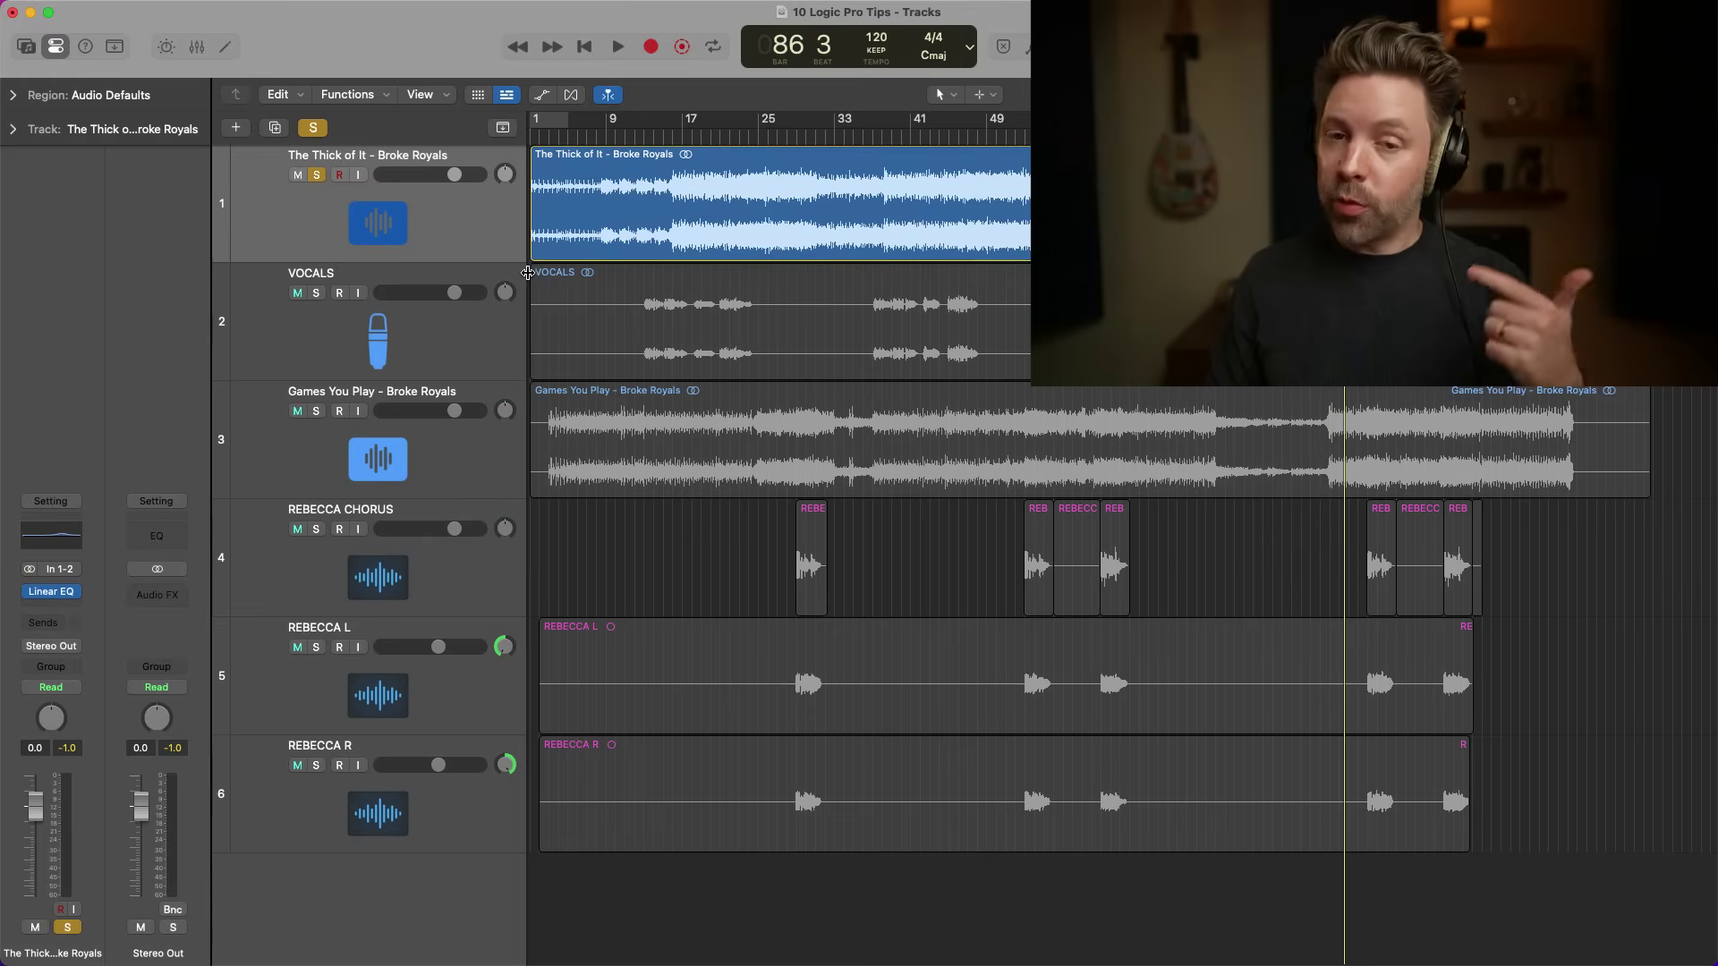
{"action": "mouse_move", "coordinate": [234, 201]}
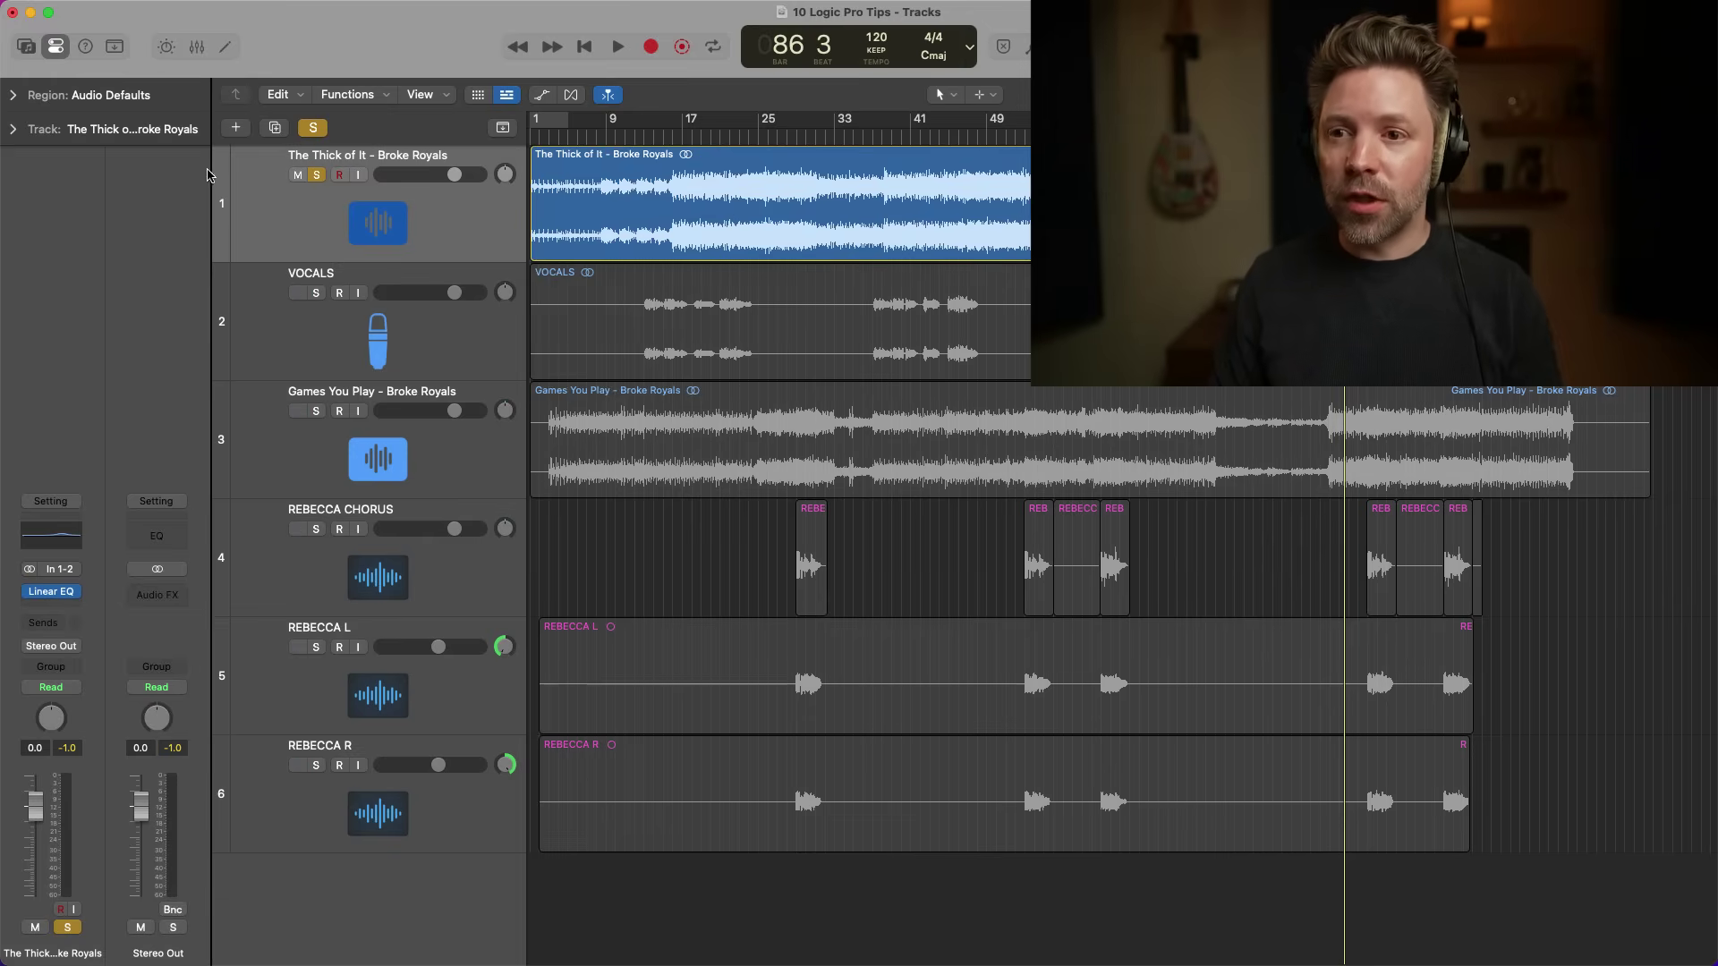
- Create a new project alternative named Mix2, saving the changes made to the current alternative
{"action": "left_click", "coordinate": [130, 10]}
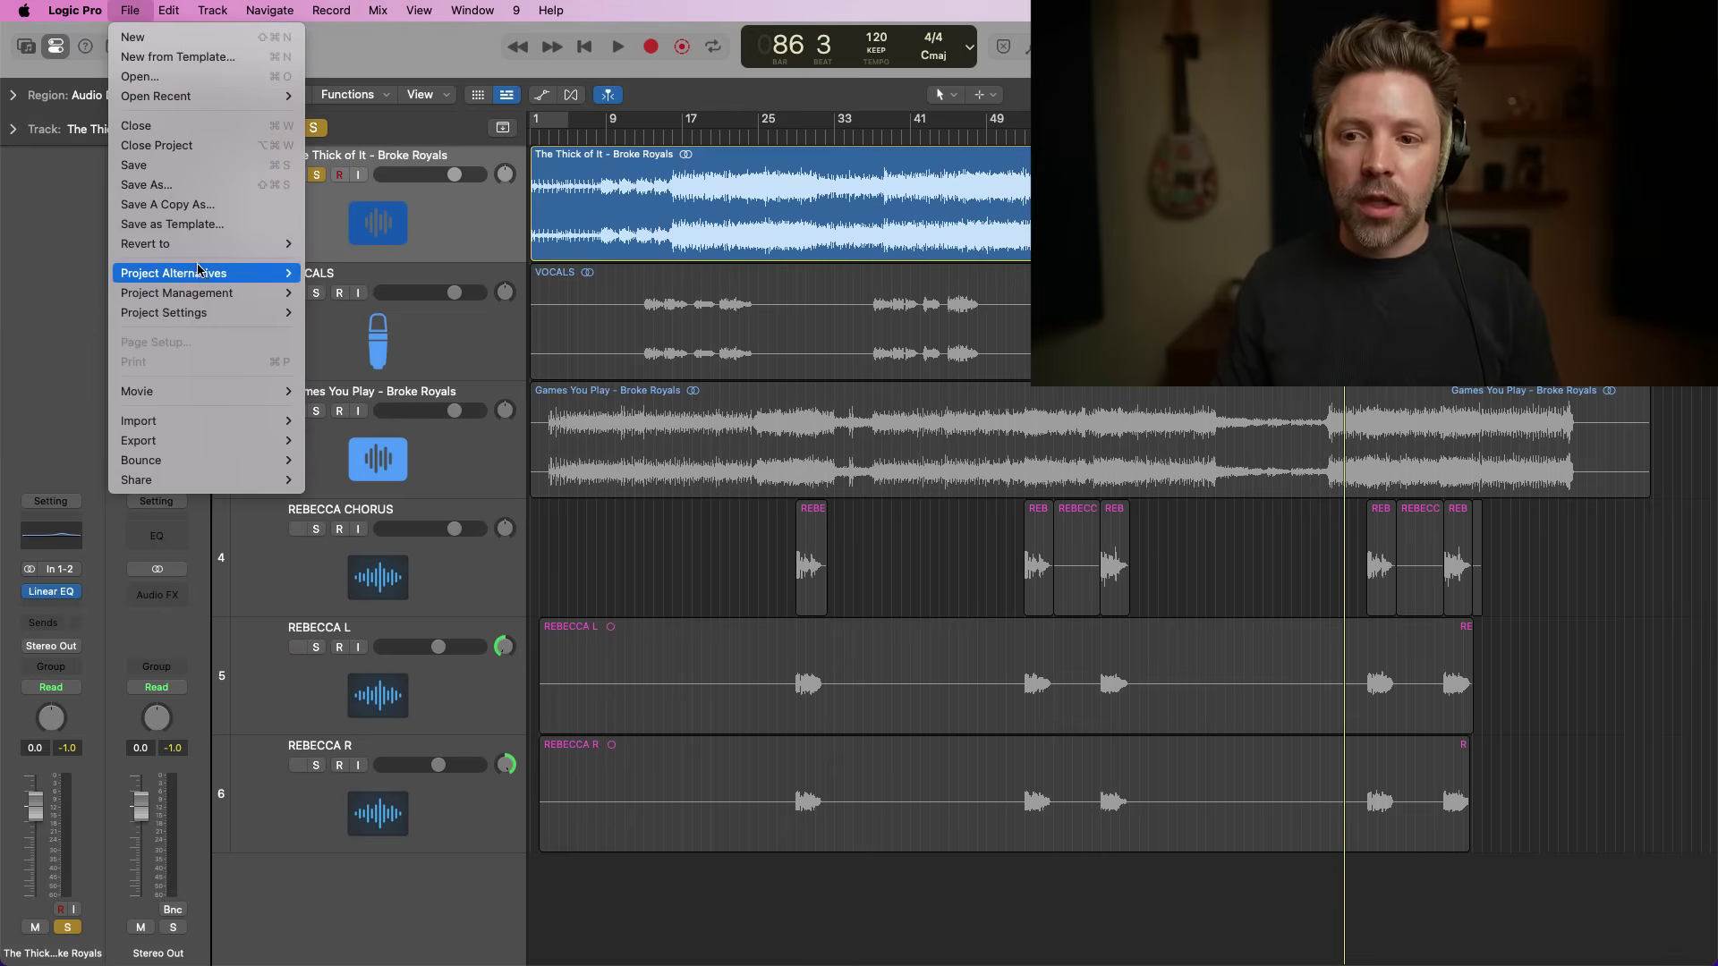
{"action": "mouse_move", "coordinate": [197, 270]}
{"action": "left_click", "coordinate": [347, 274]}
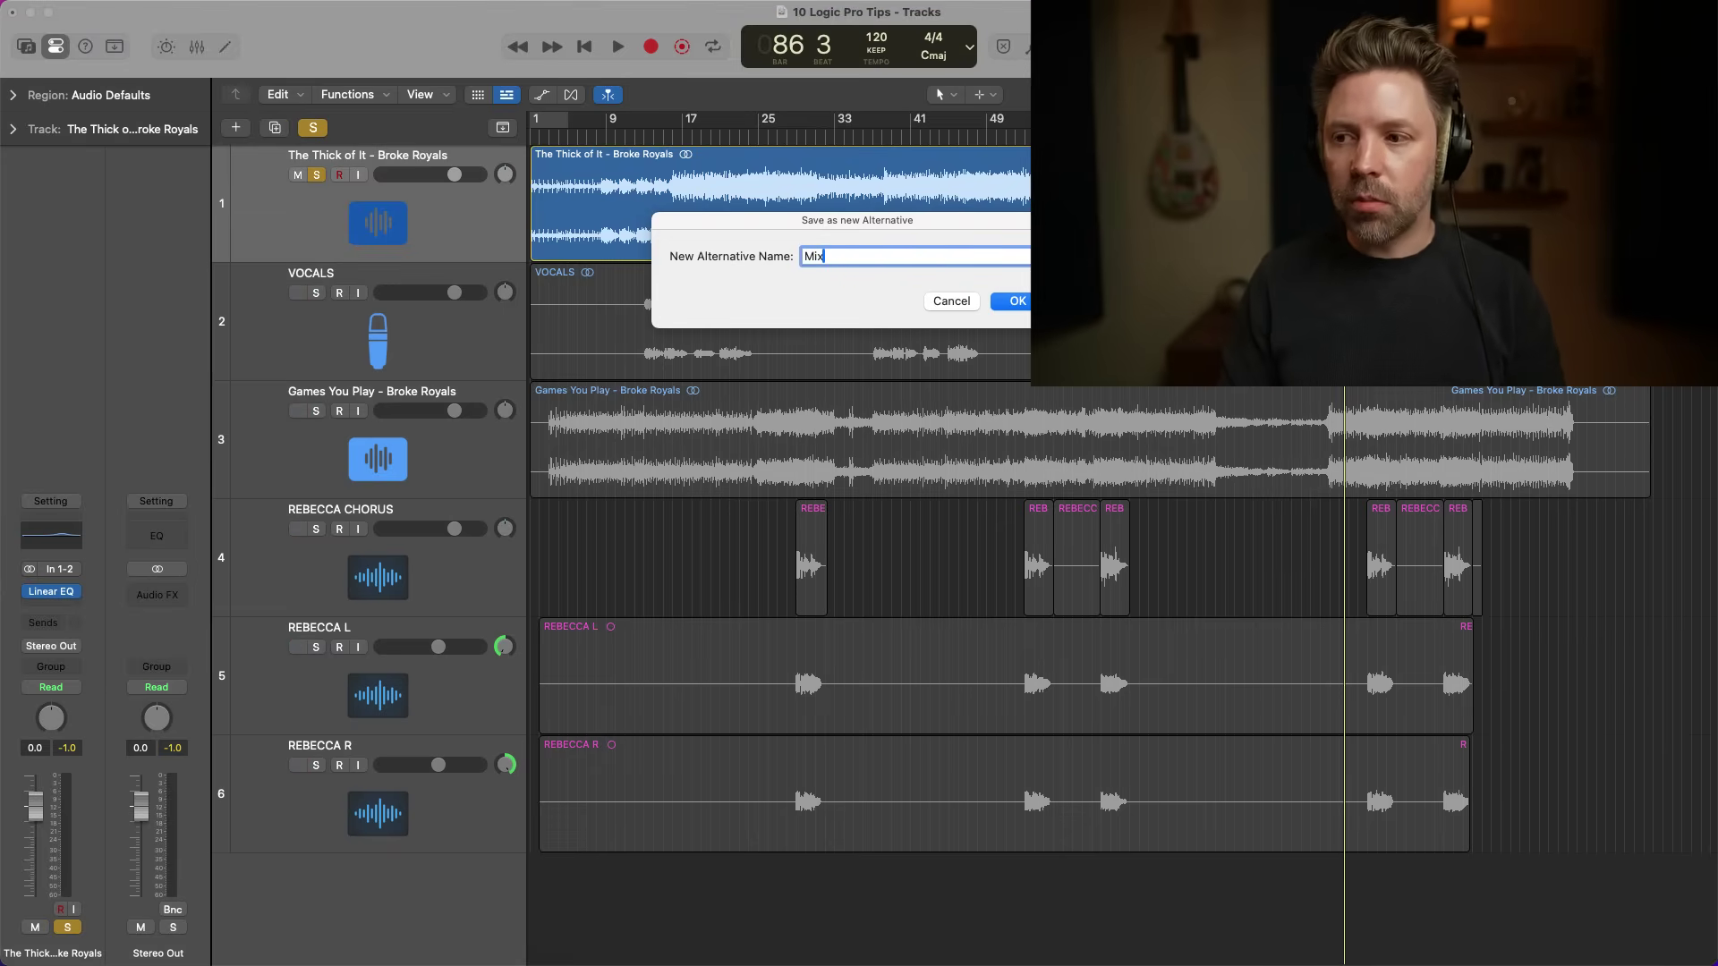
{"action": "key", "text": "Return"}
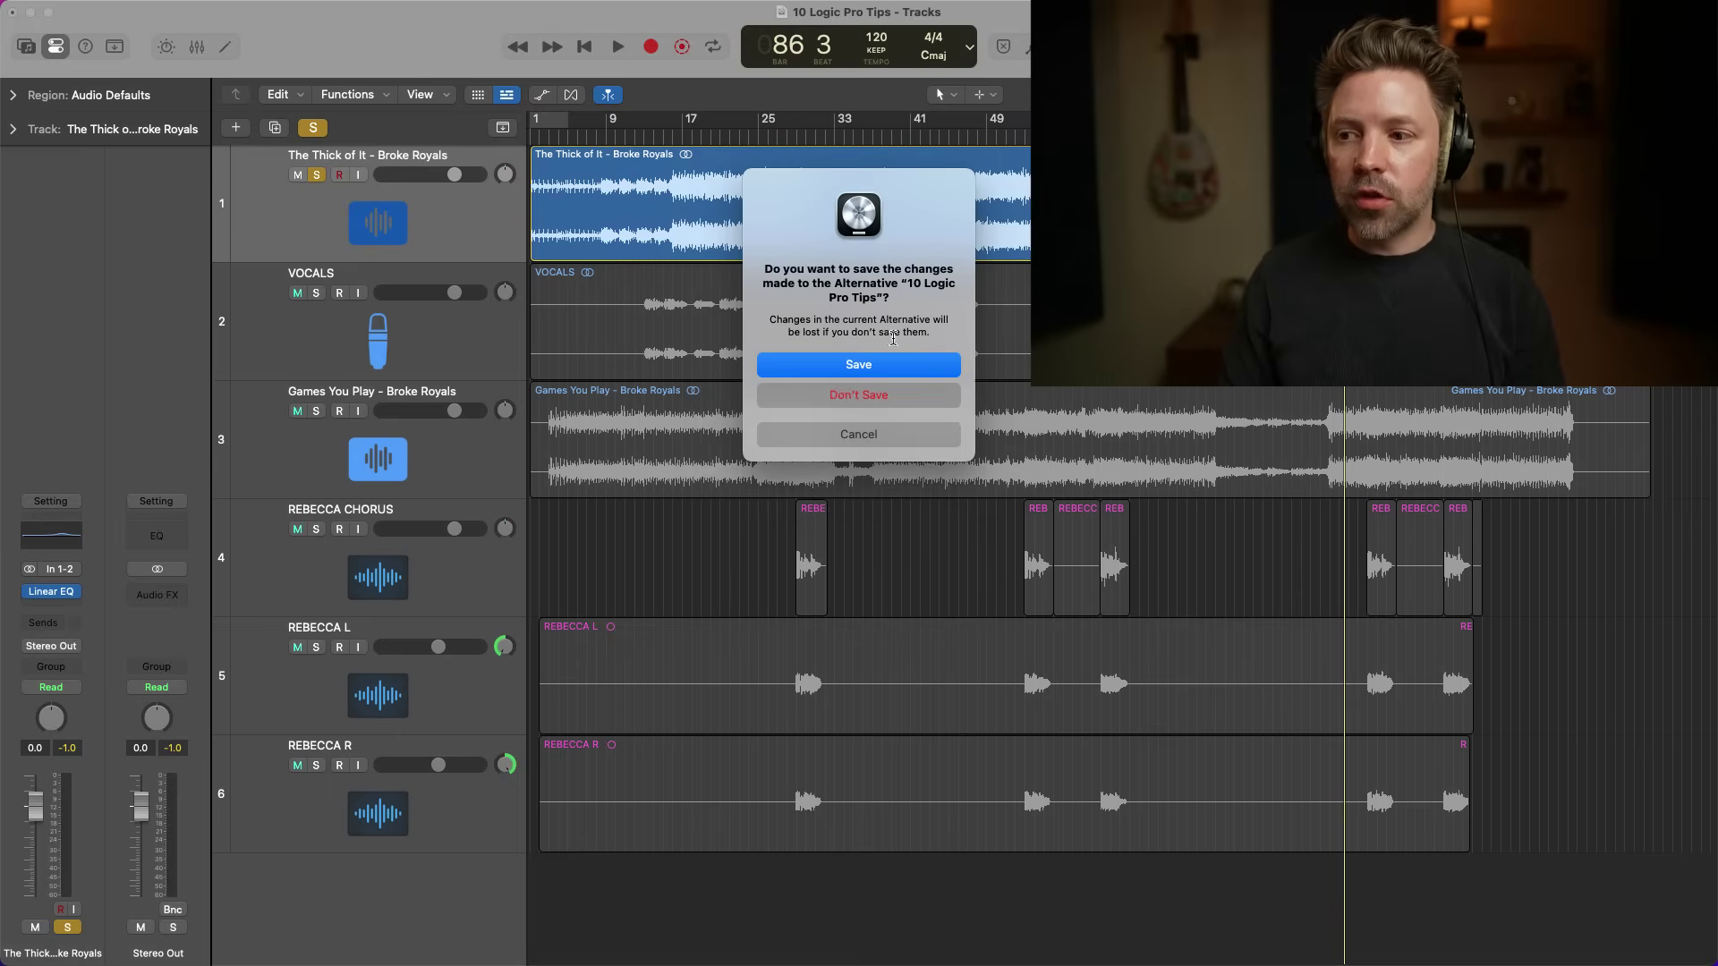
{"action": "left_click", "coordinate": [894, 372]}
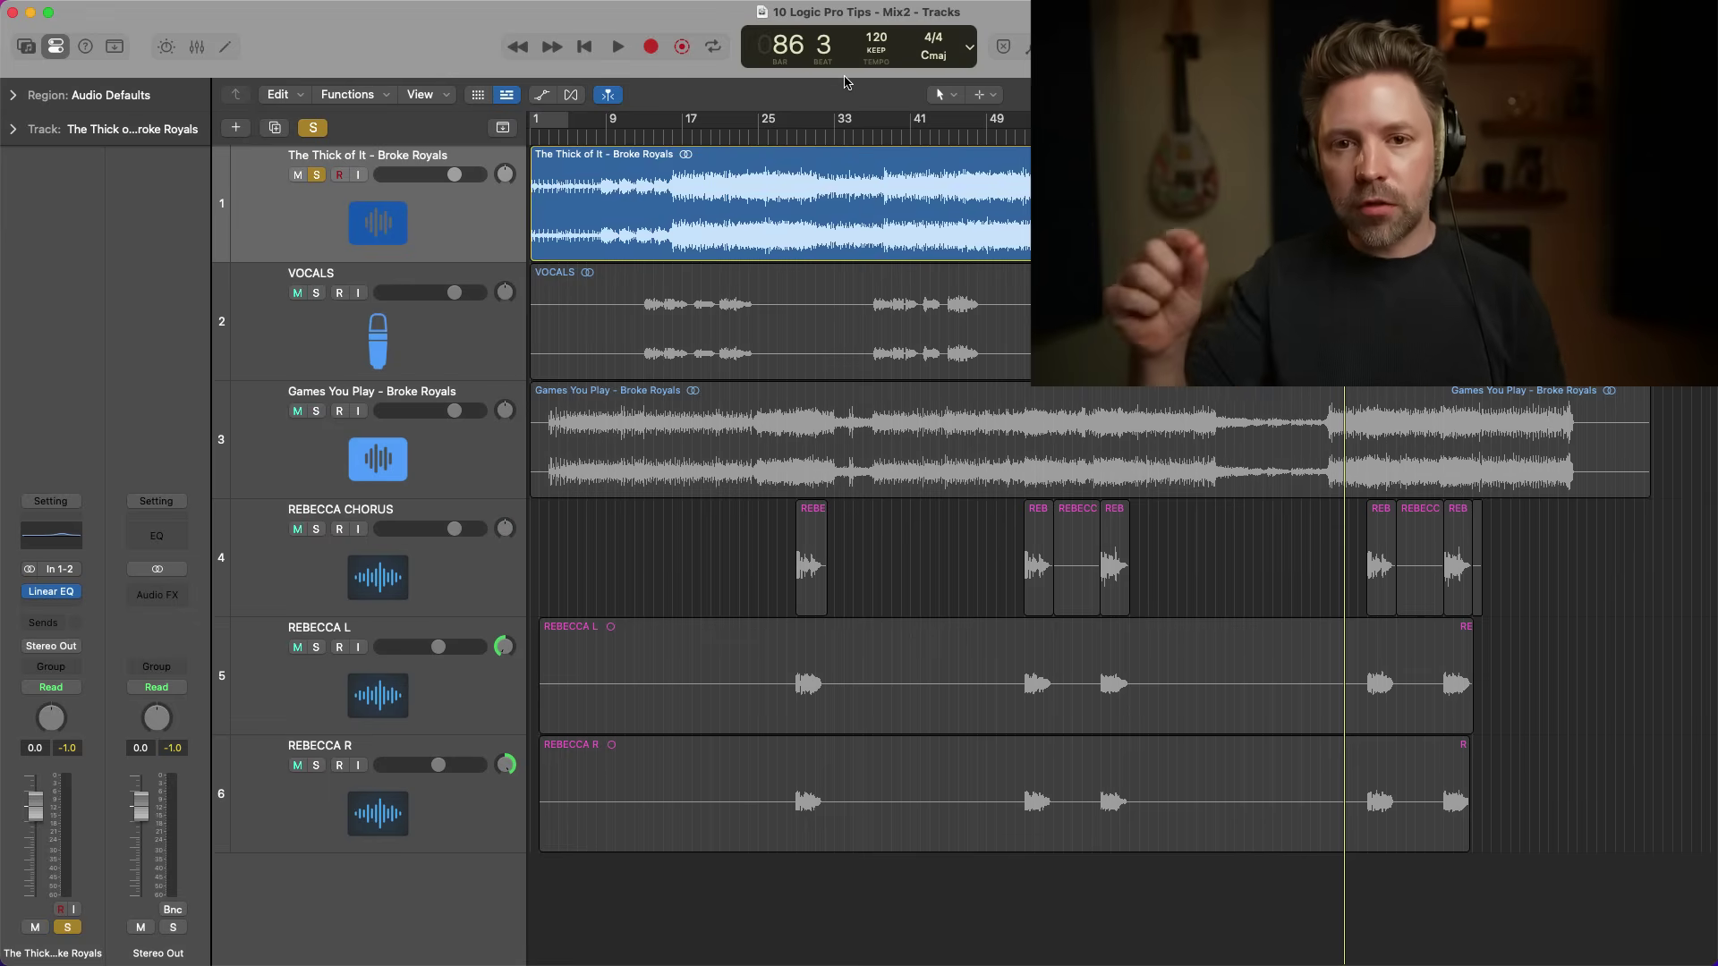
- Switch the project back to the 10 Logic Pro Tips alternative
{"action": "left_click", "coordinate": [130, 10]}
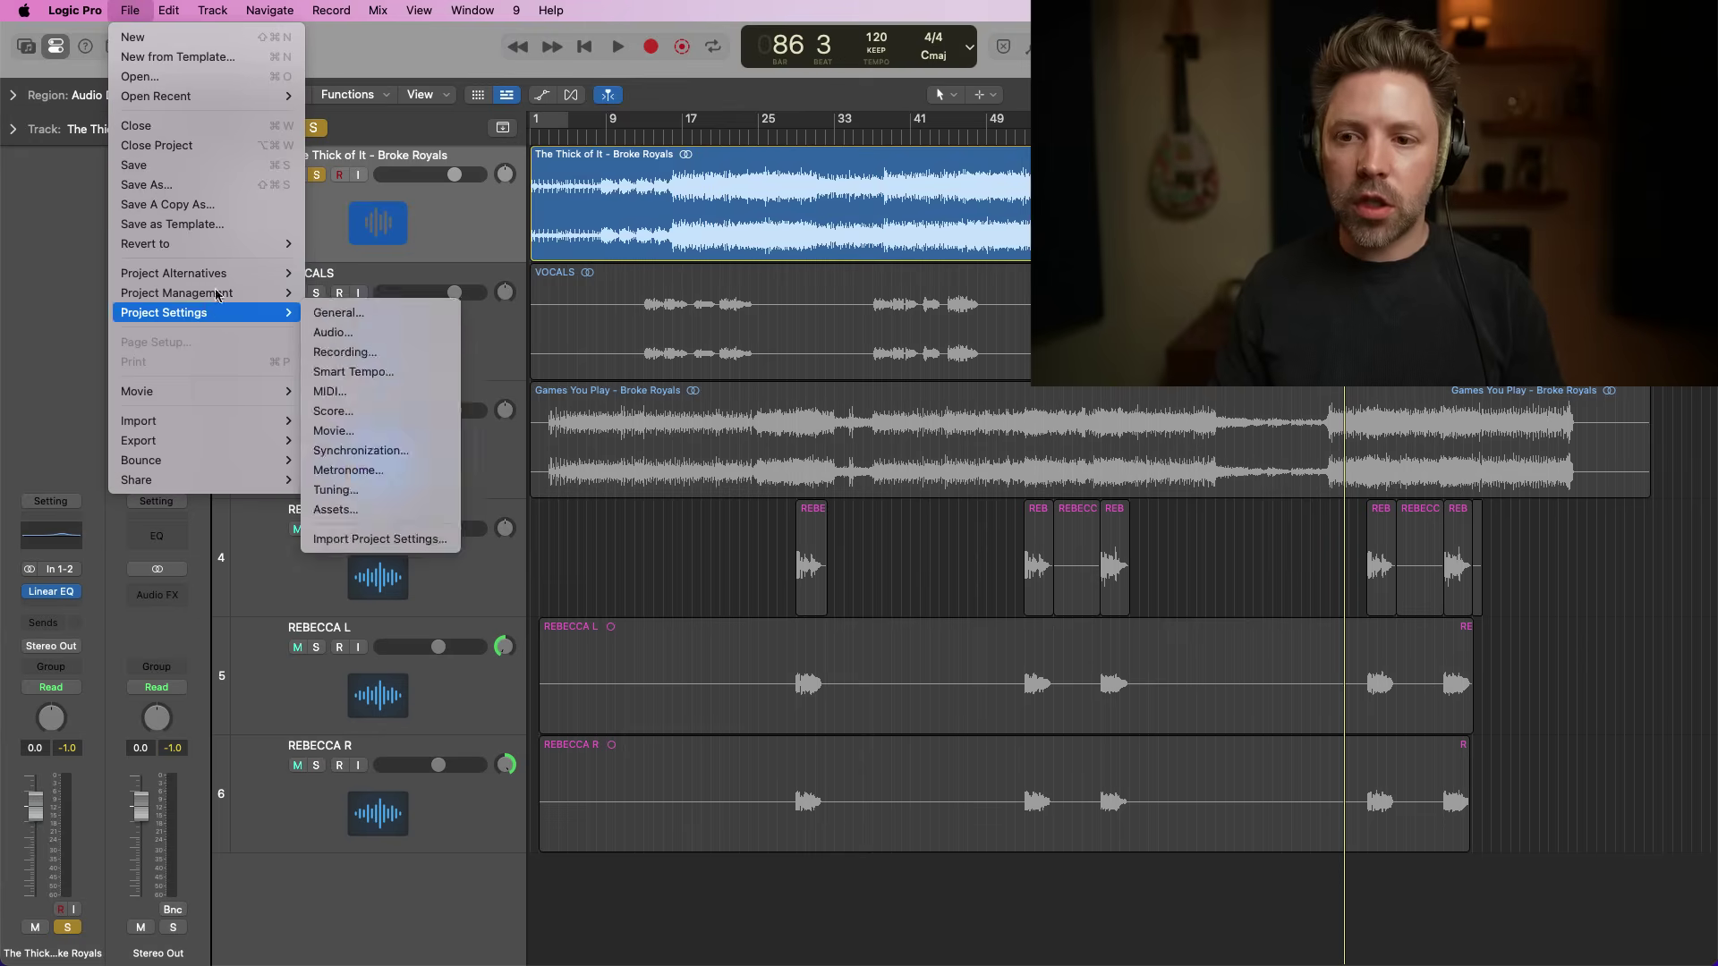
{"action": "mouse_move", "coordinate": [220, 275]}
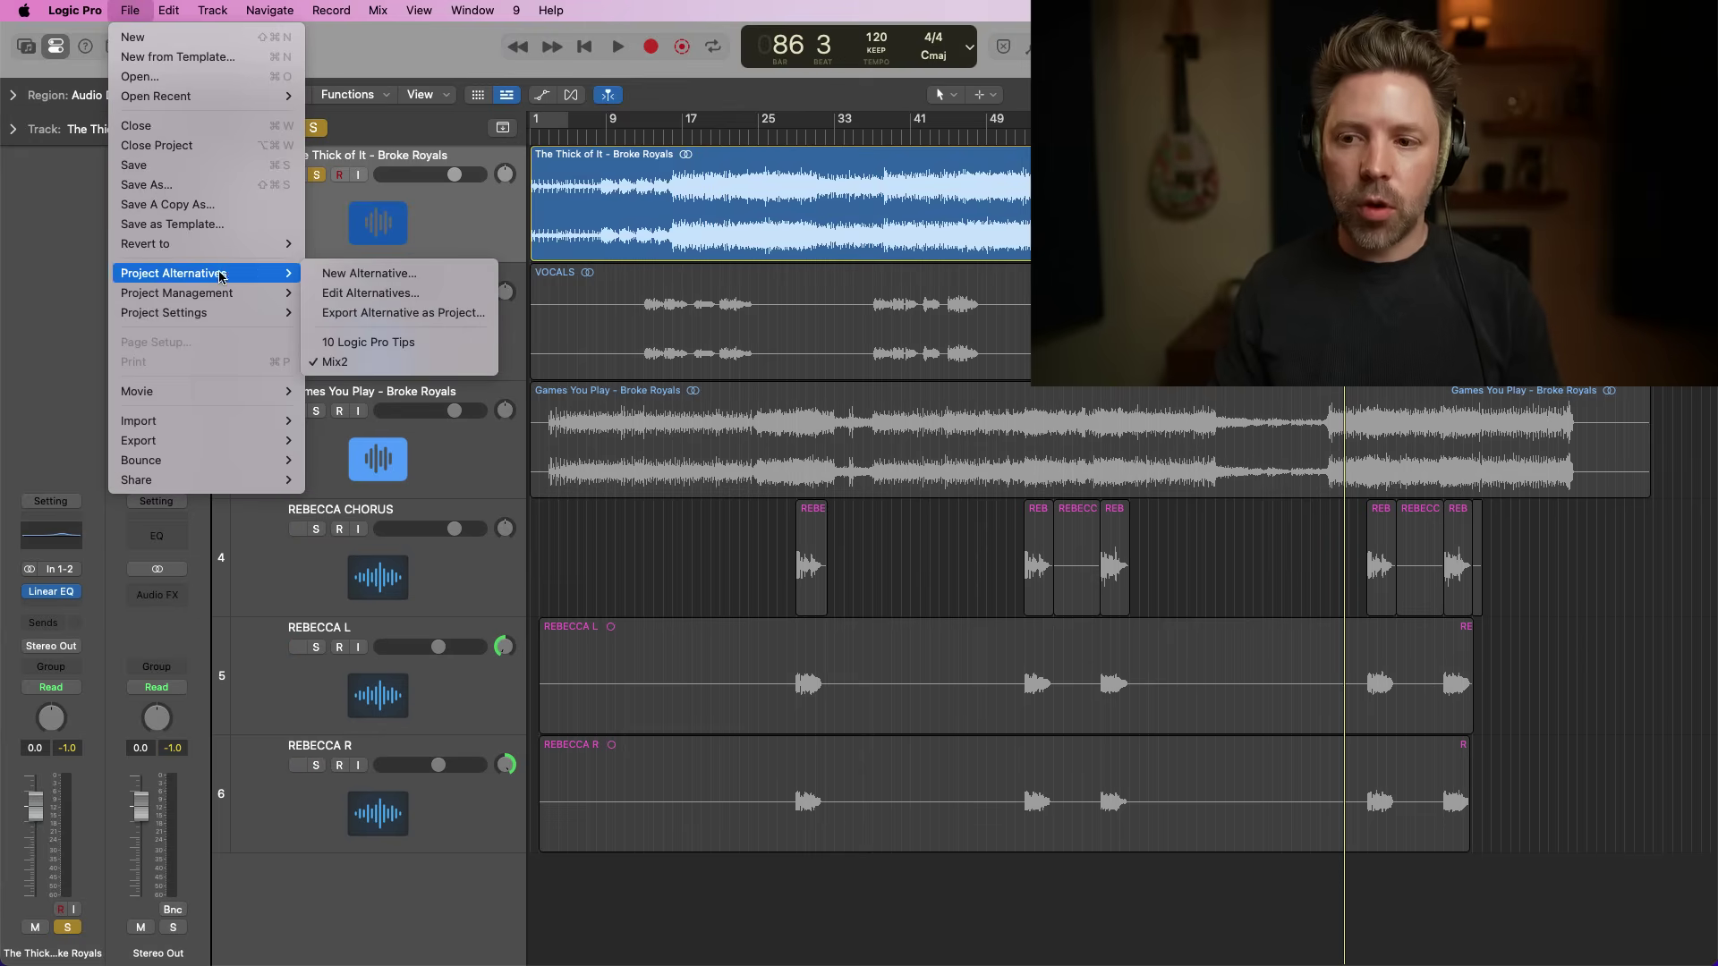
{"action": "left_click", "coordinate": [392, 344]}
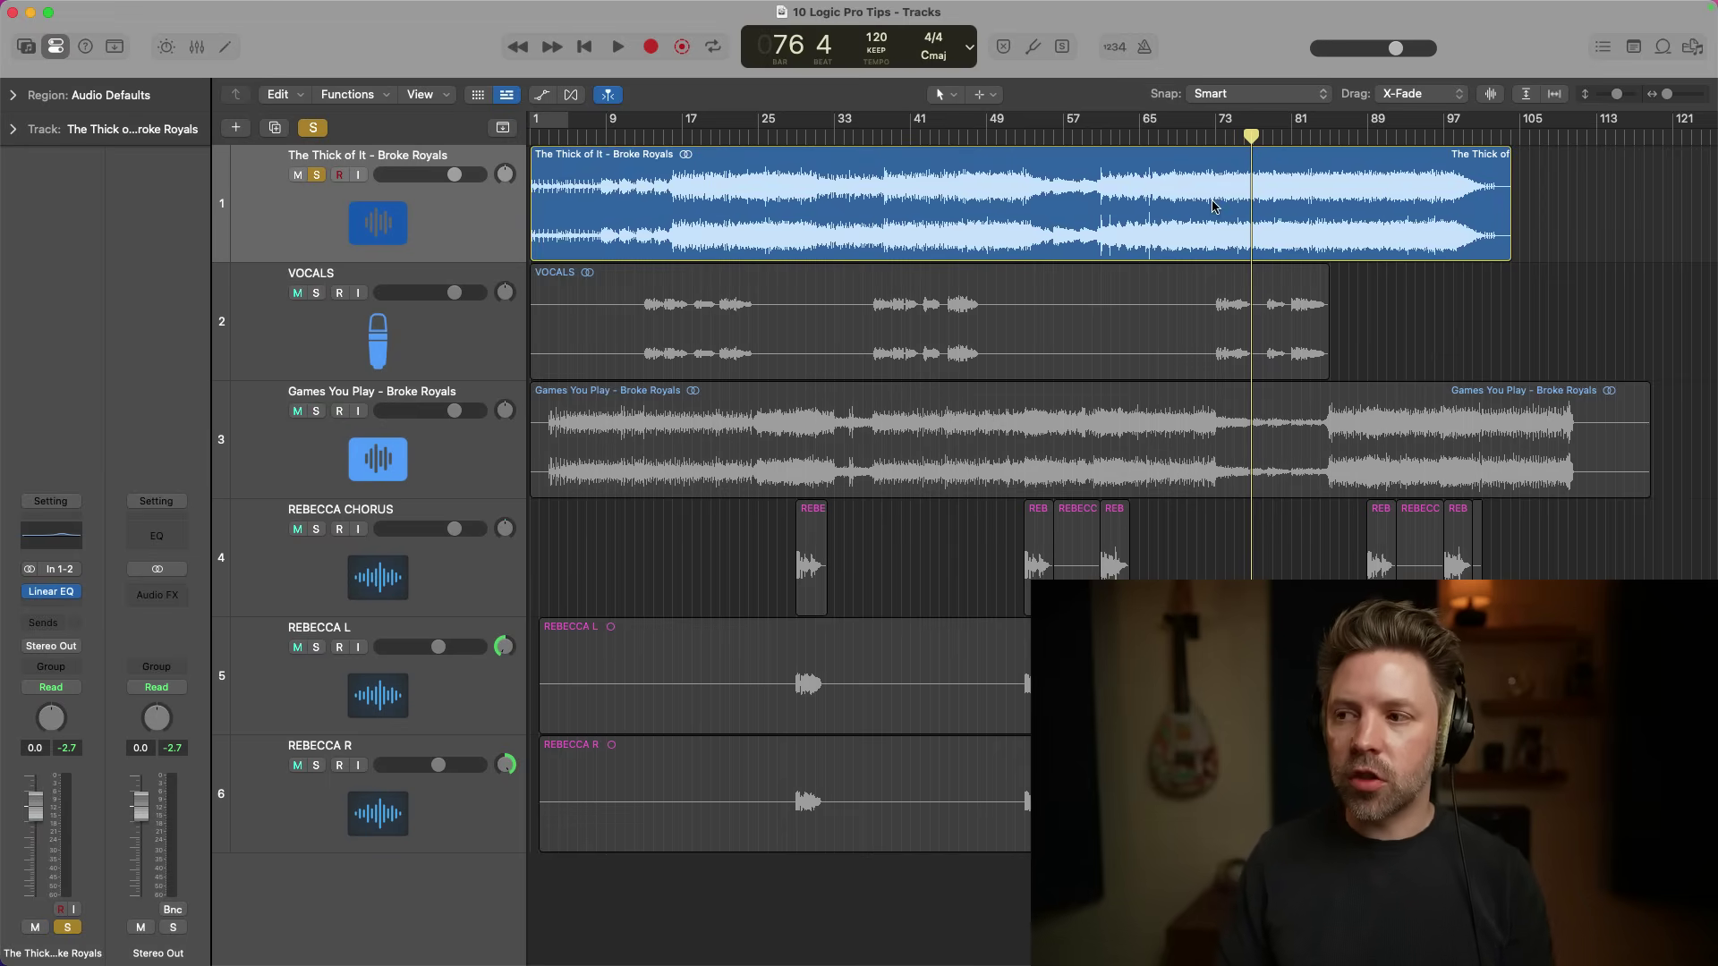
- Start and stop playback repeatedly from bar 76 to check where it resumes
{"action": "key", "text": "space"}
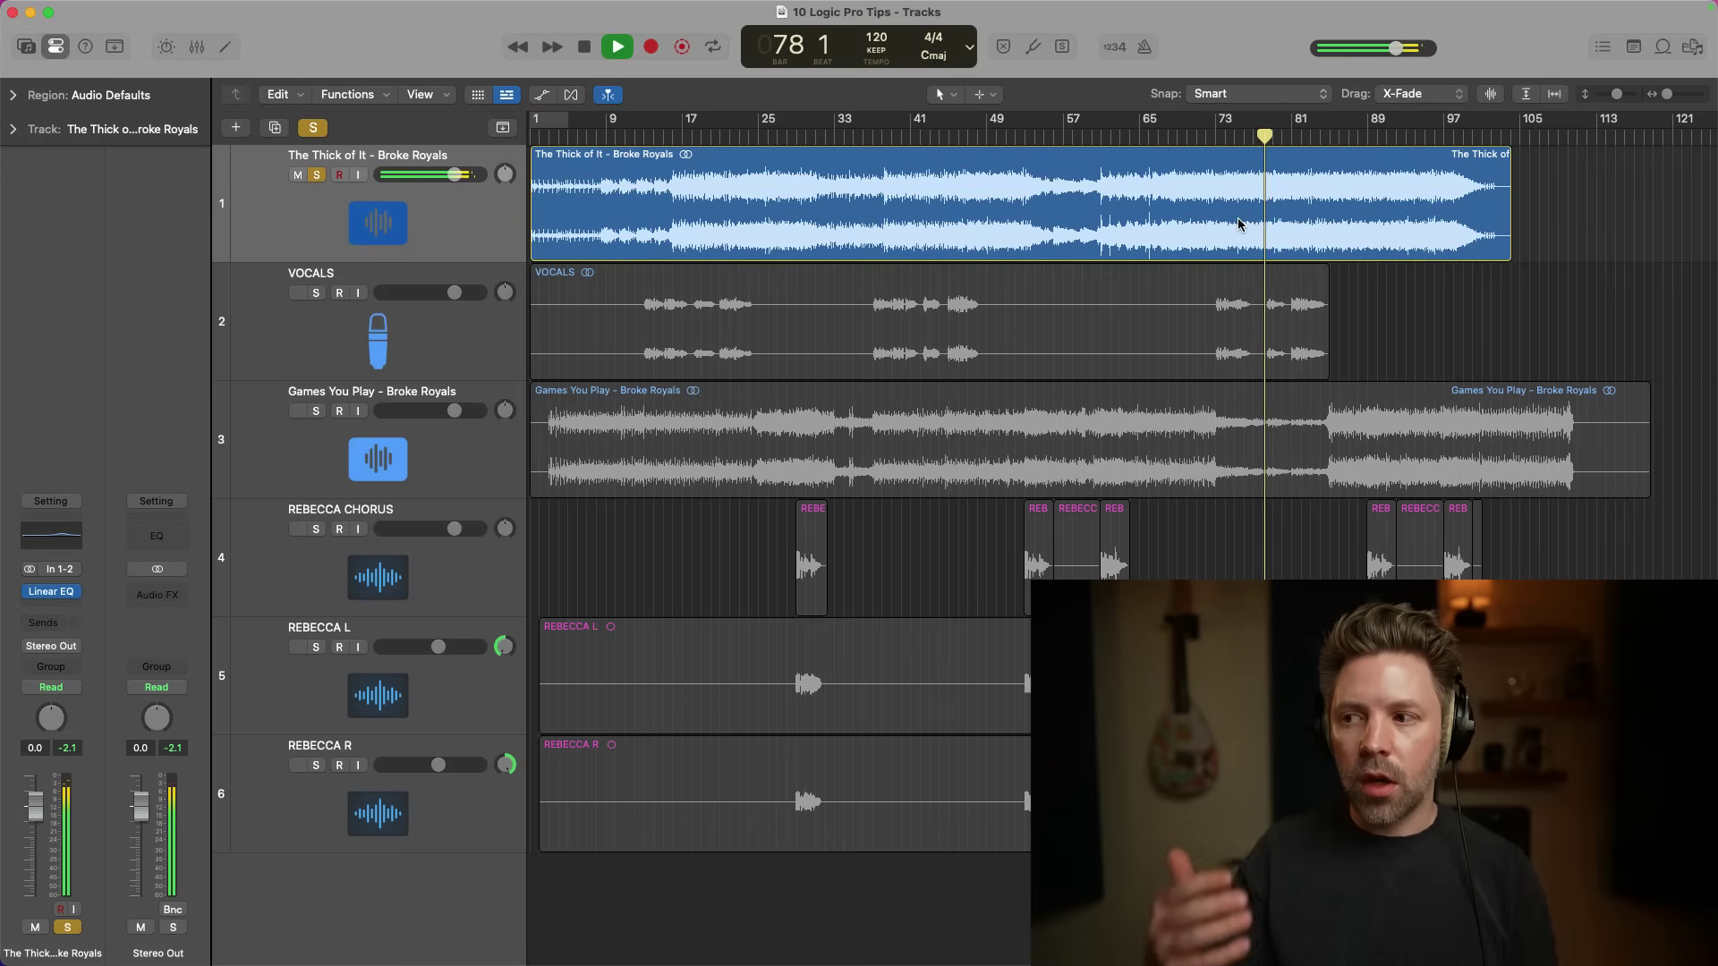
{"action": "key", "text": "space"}
{"action": "key", "text": "space"}
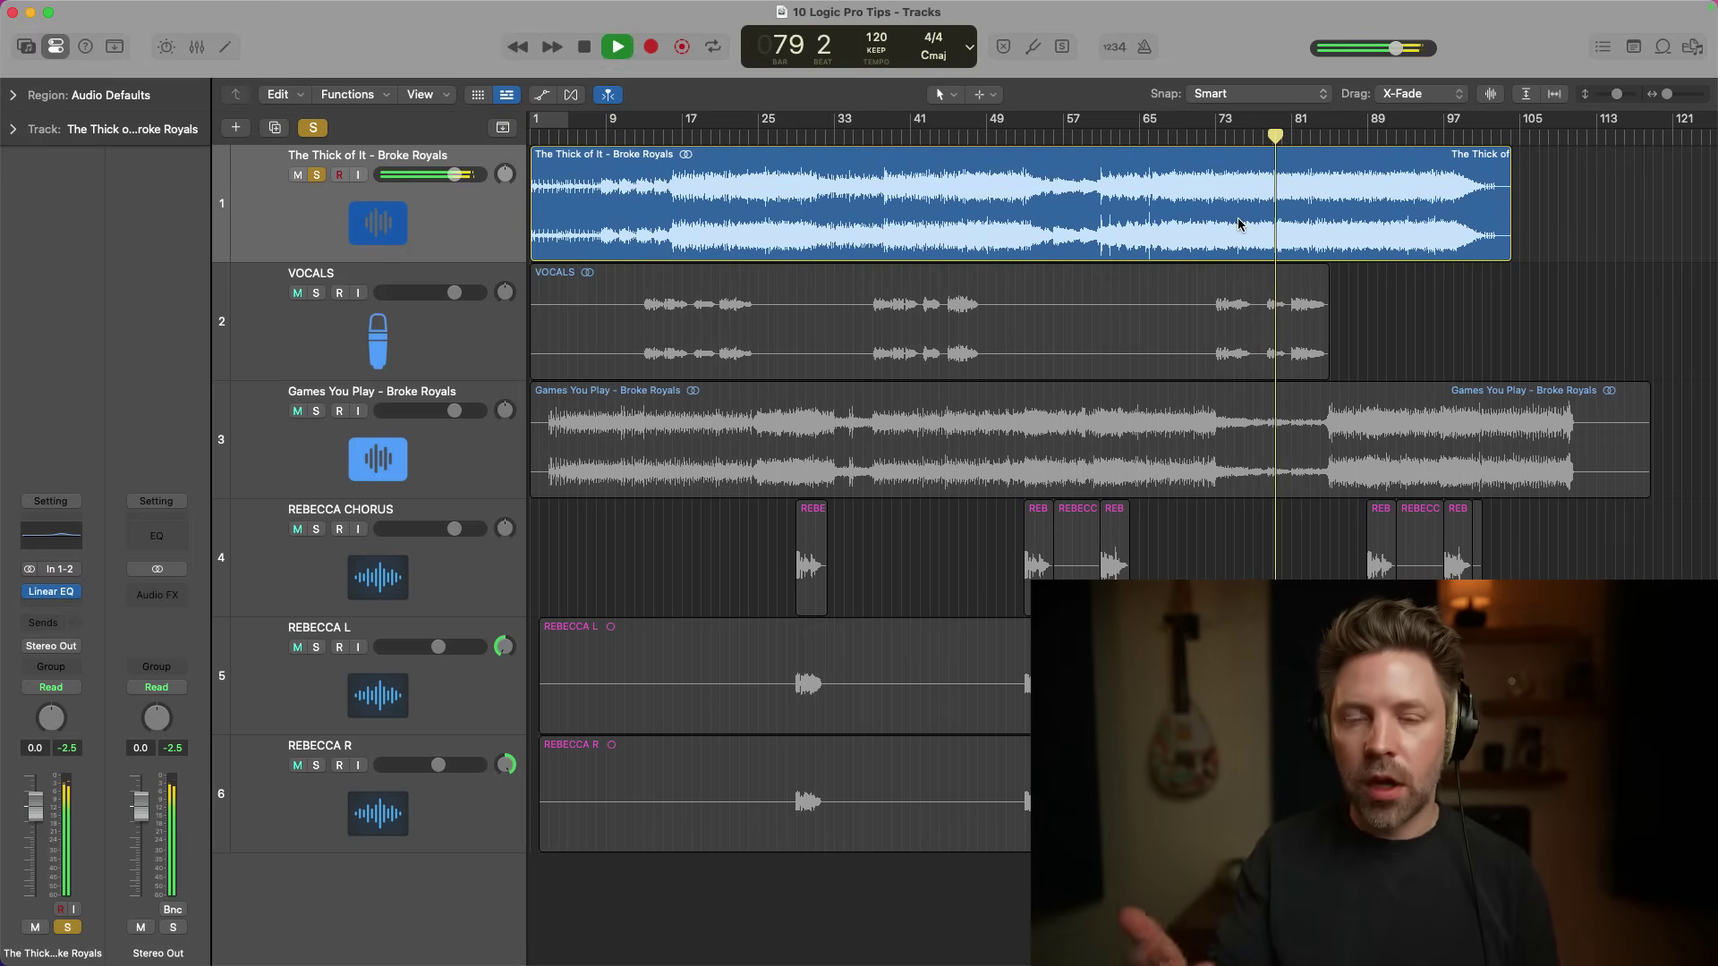
{"action": "key", "text": "space"}
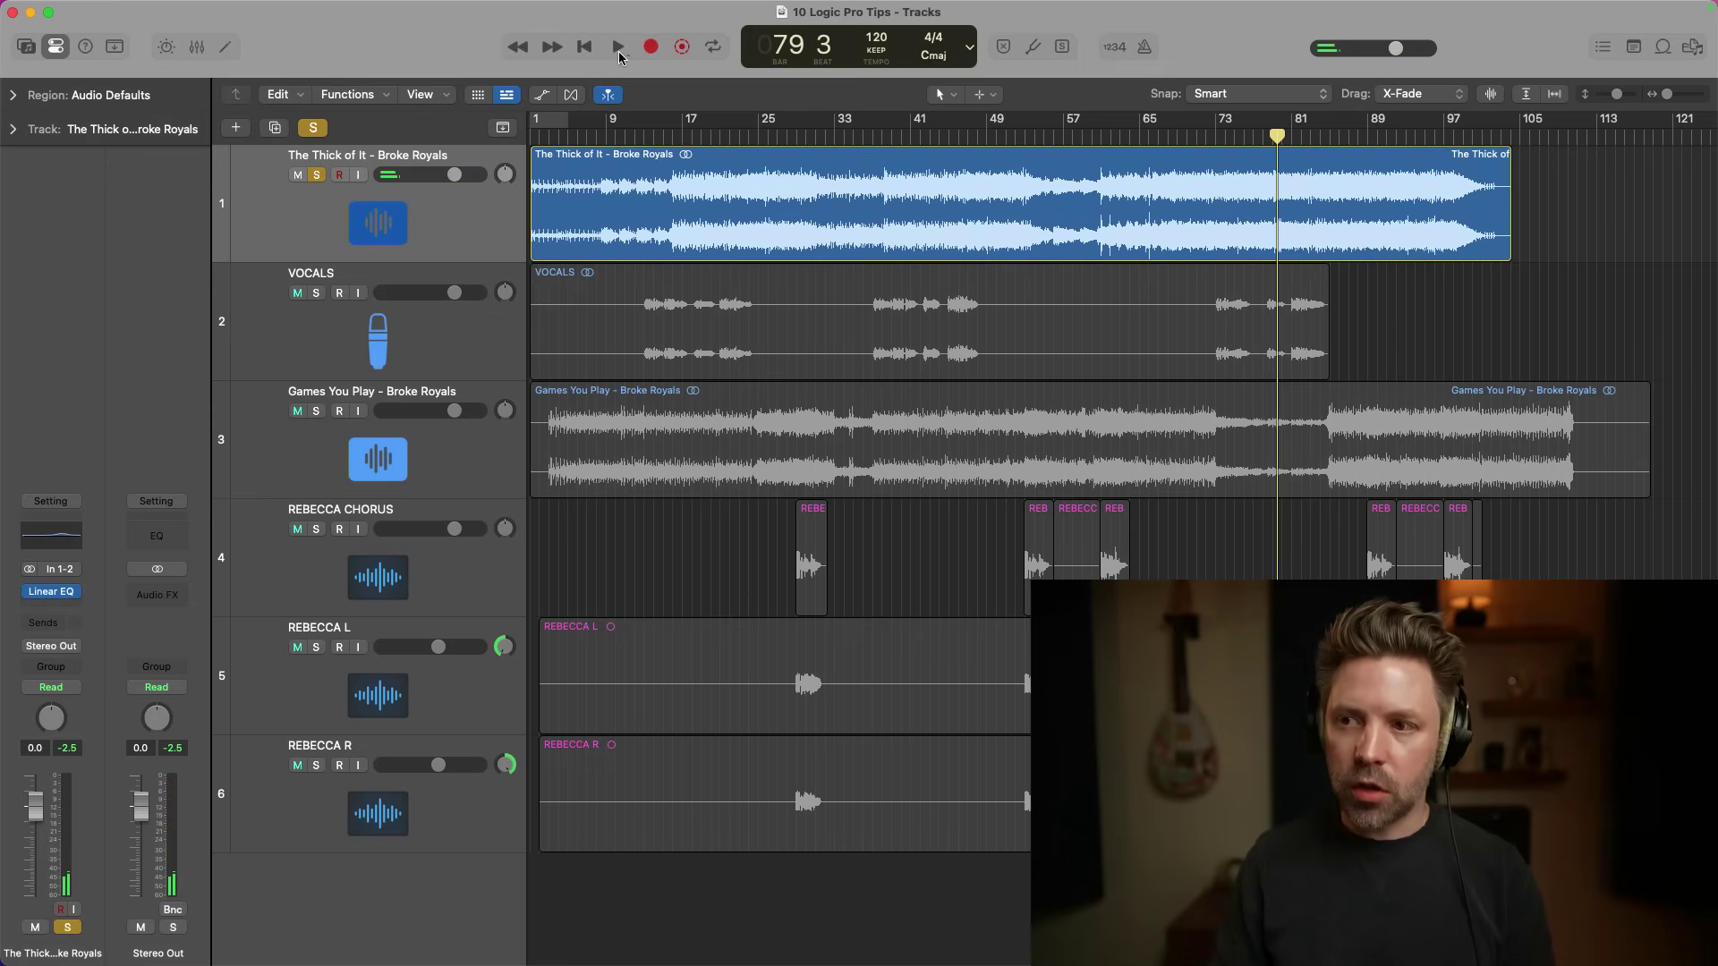
- Set playback to Play From Last Locate Position
{"action": "right_click", "coordinate": [619, 57]}
{"action": "left_click", "coordinate": [609, 24]}
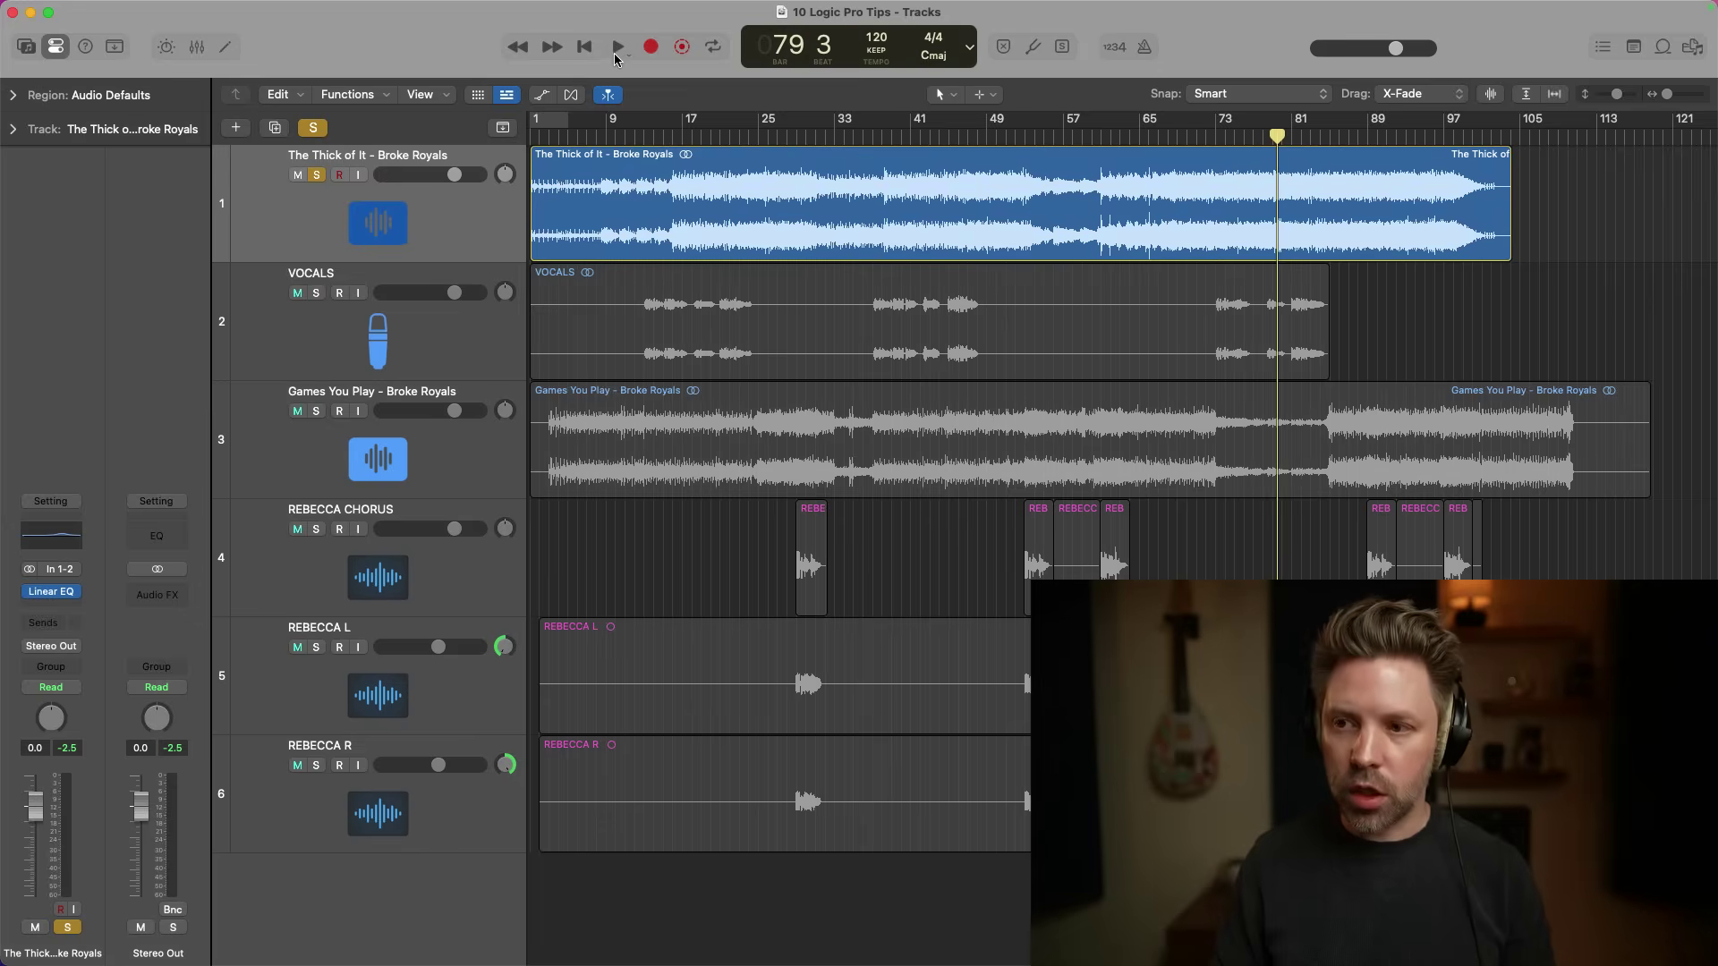
{"action": "right_click", "coordinate": [617, 57]}
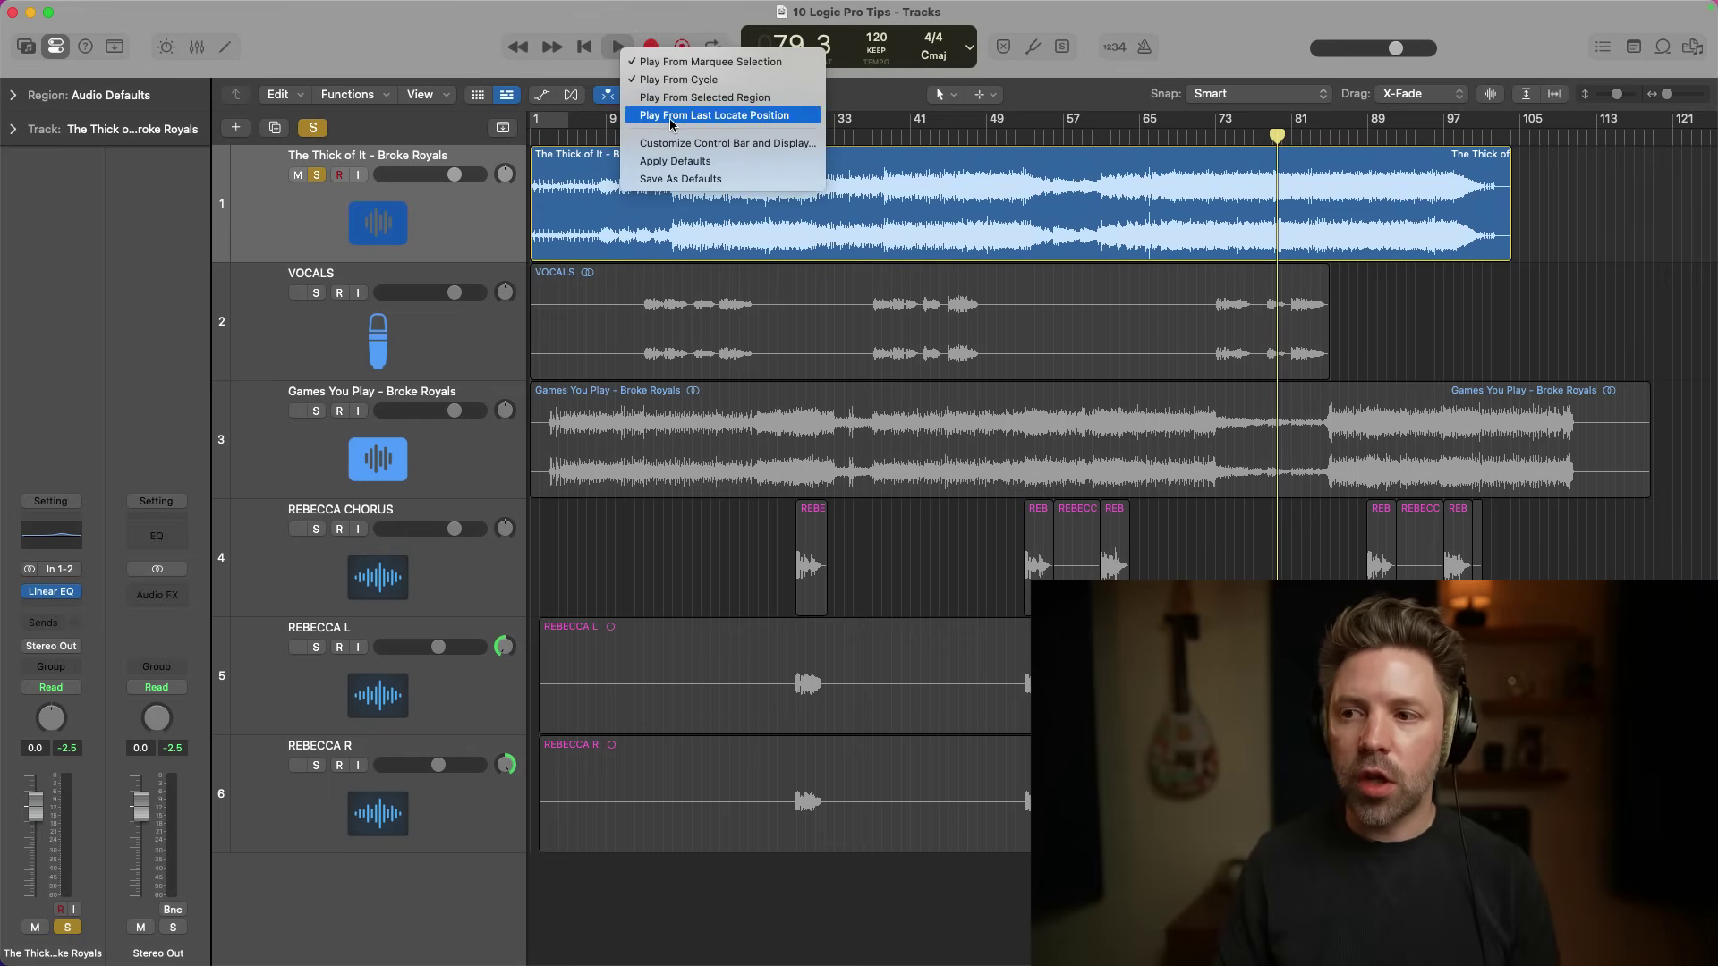
{"action": "left_click", "coordinate": [700, 116]}
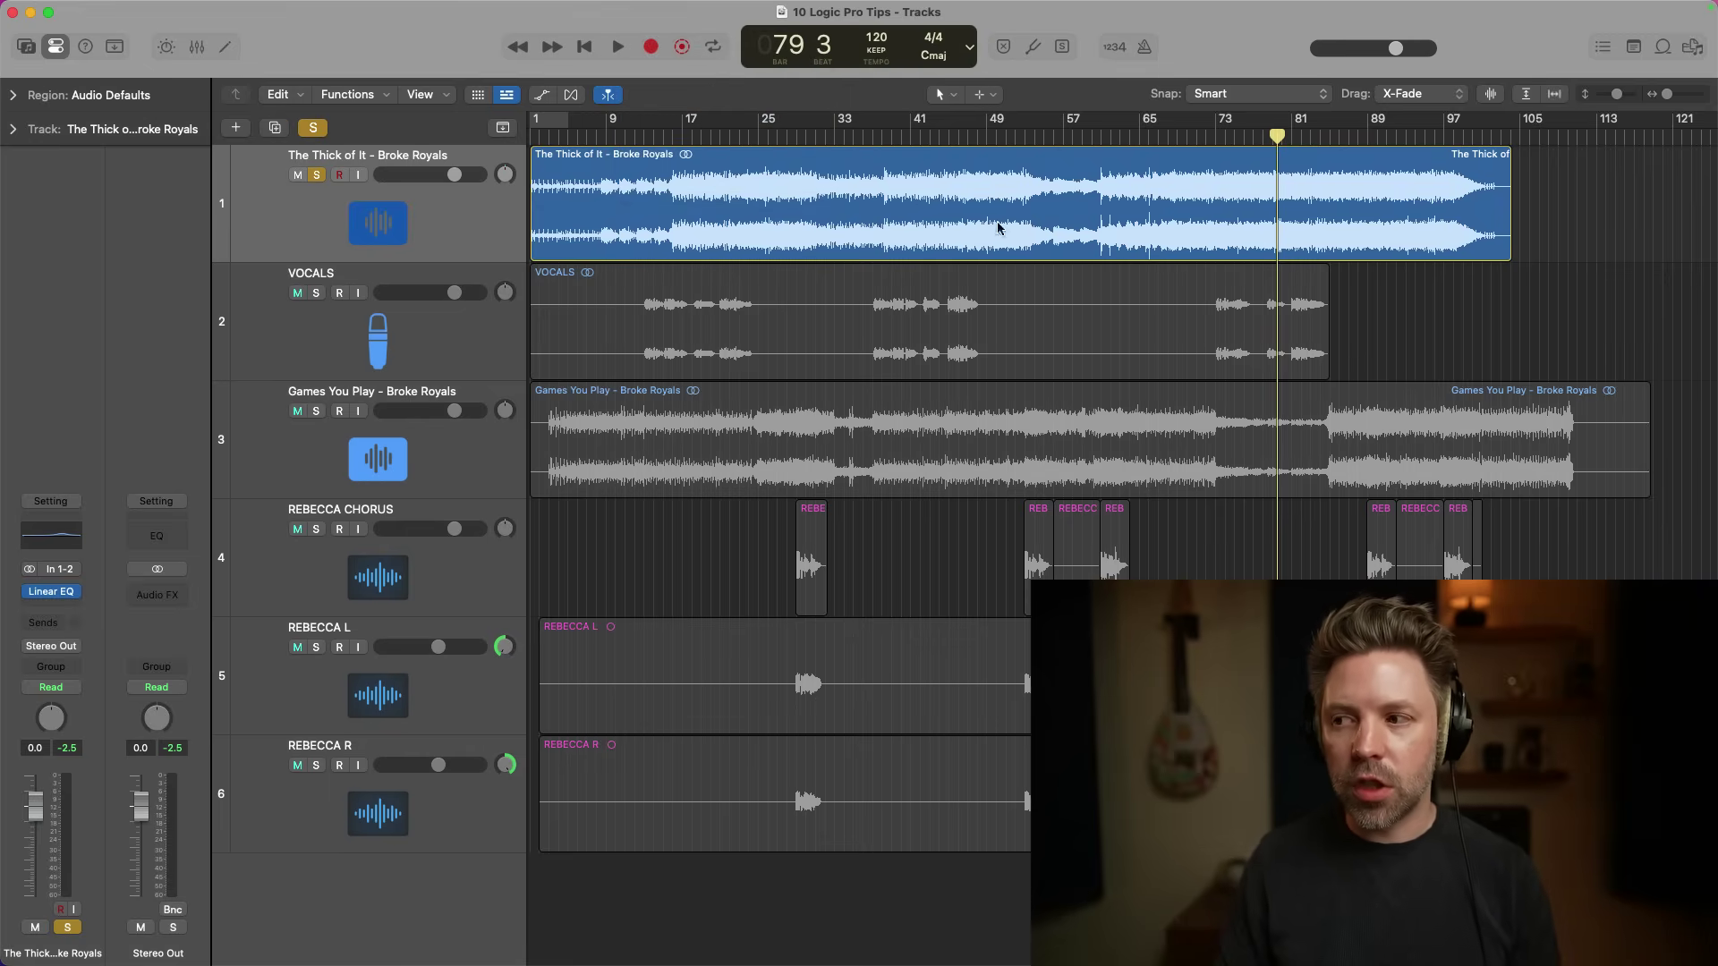
- Place the playhead at bar 73 and start and stop playback repeatedly to check that it restarts there
{"action": "left_click", "coordinate": [1215, 138]}
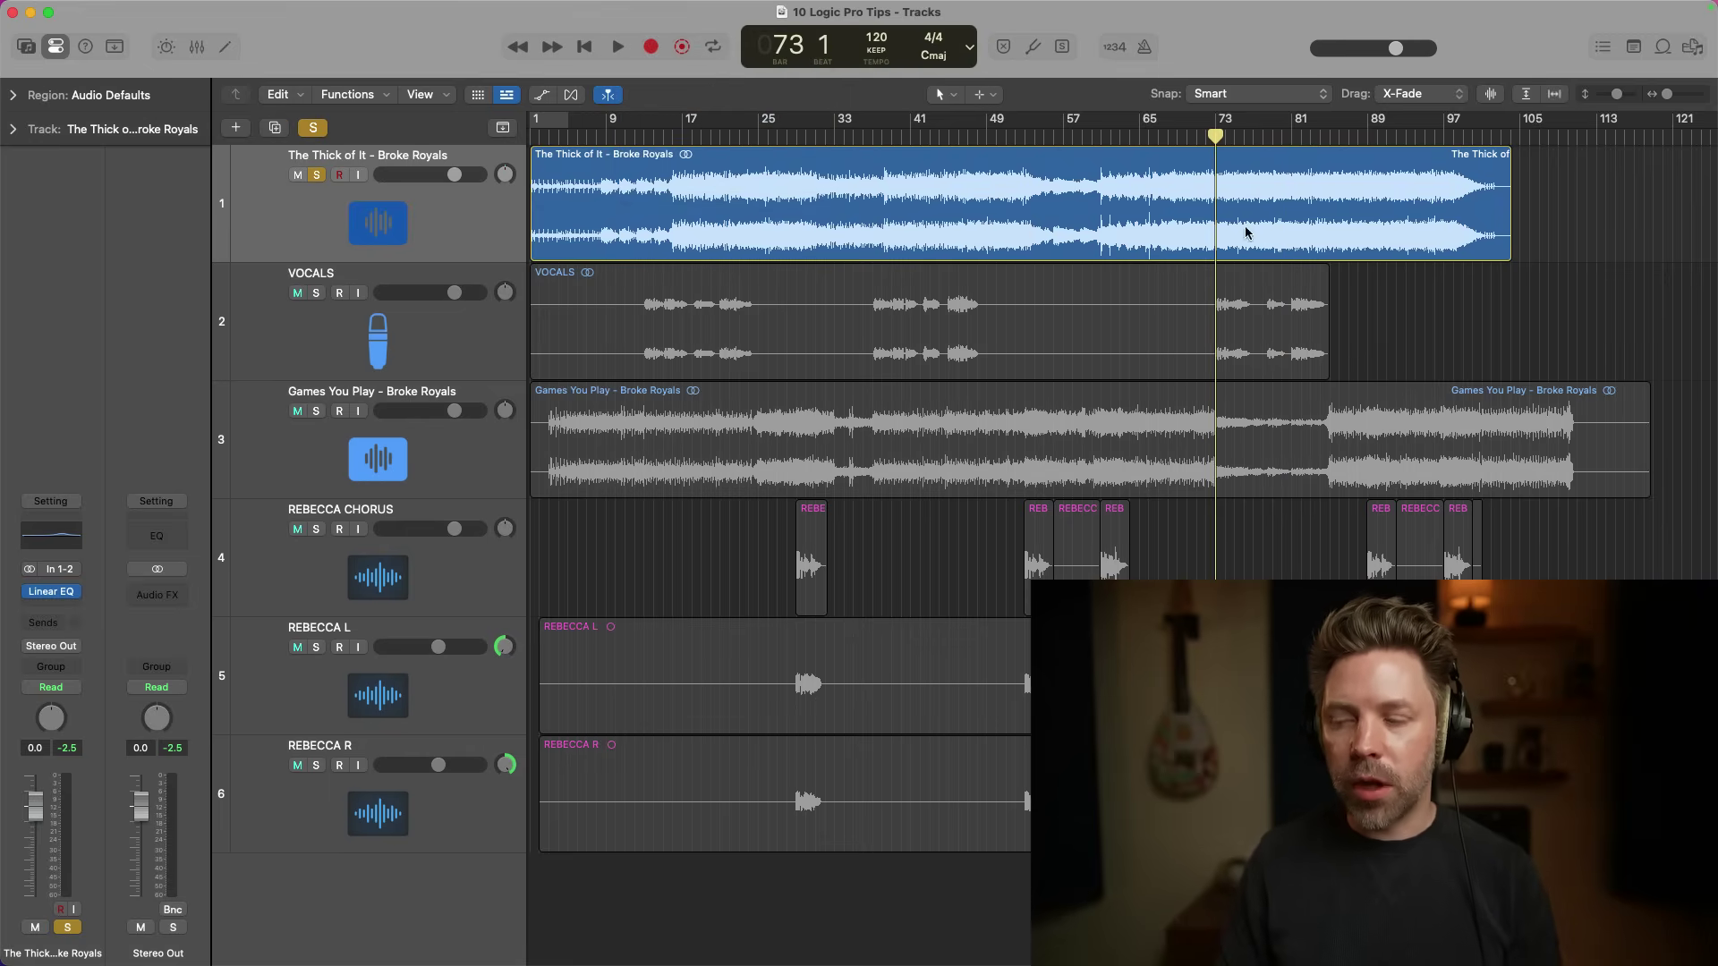
{"action": "key", "text": "space"}
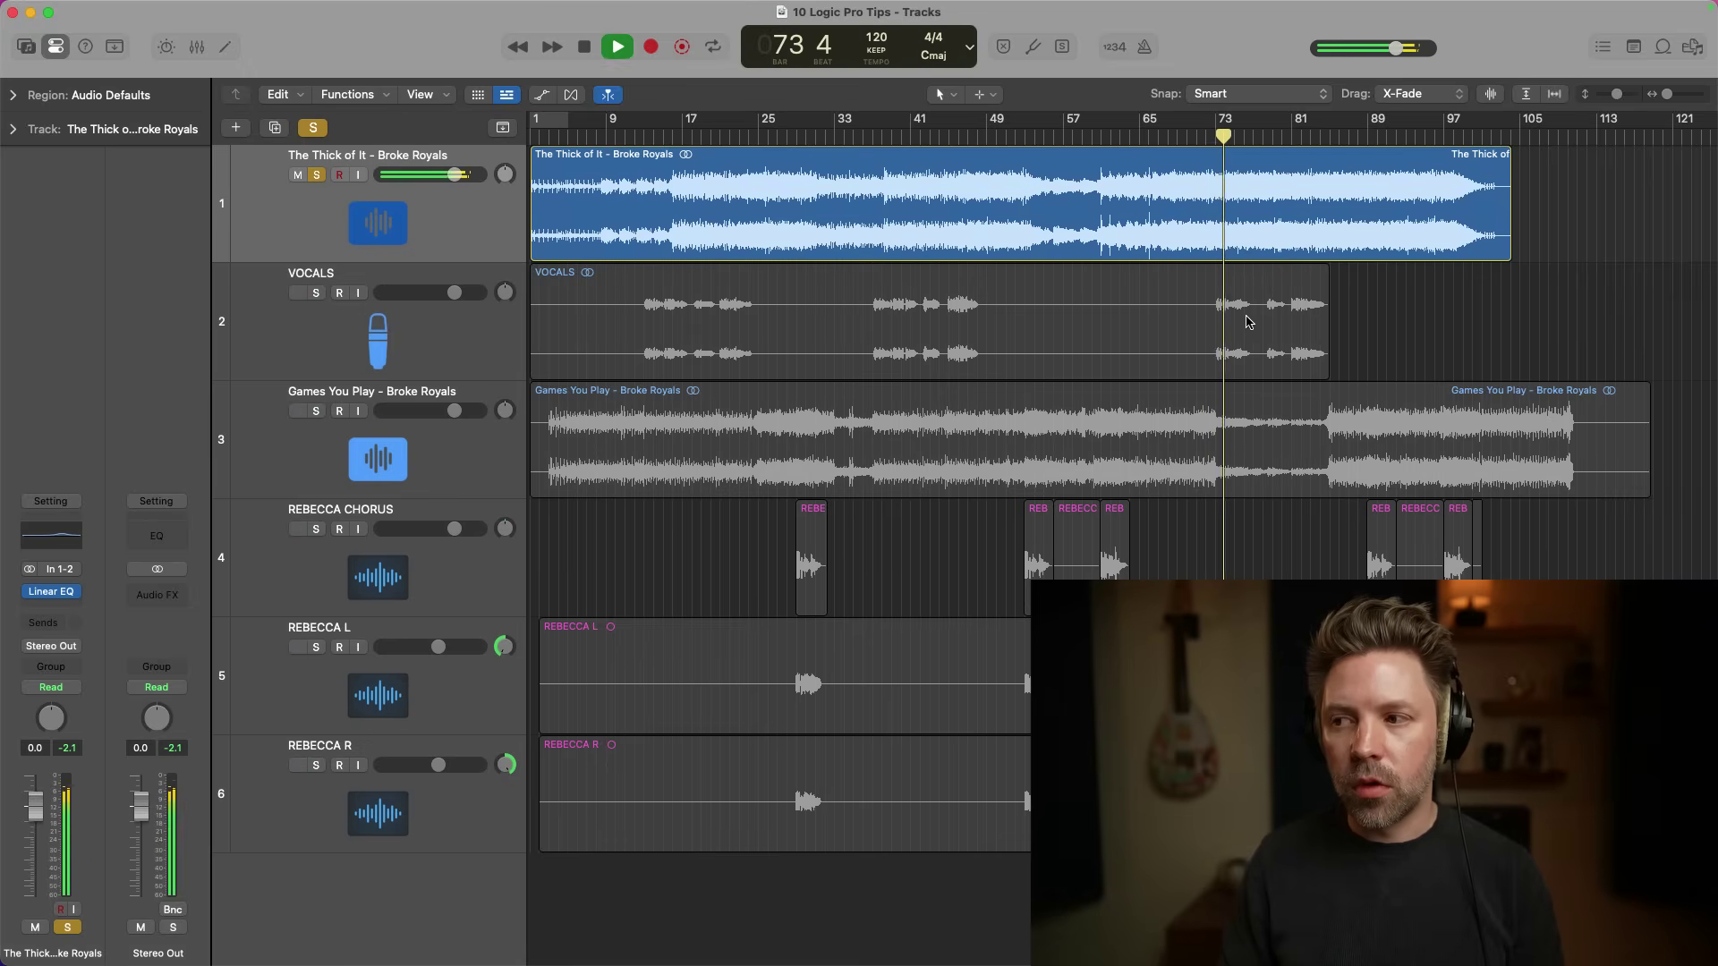
{"action": "key", "text": "space"}
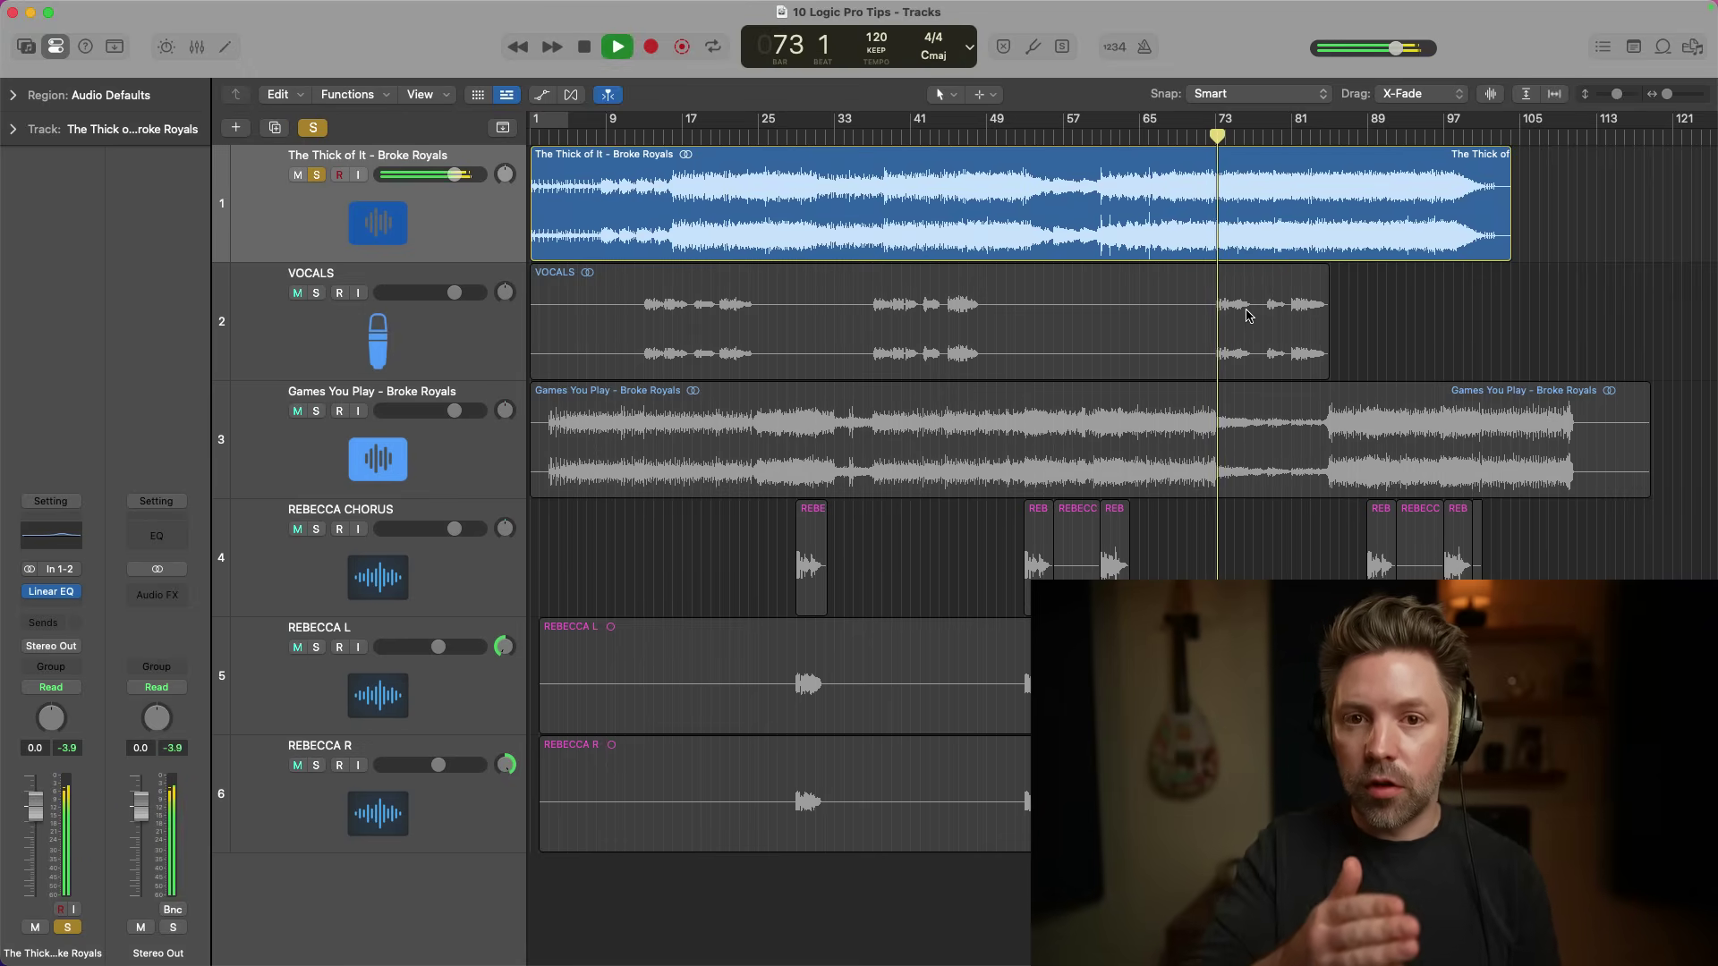
{"action": "key", "text": "space"}
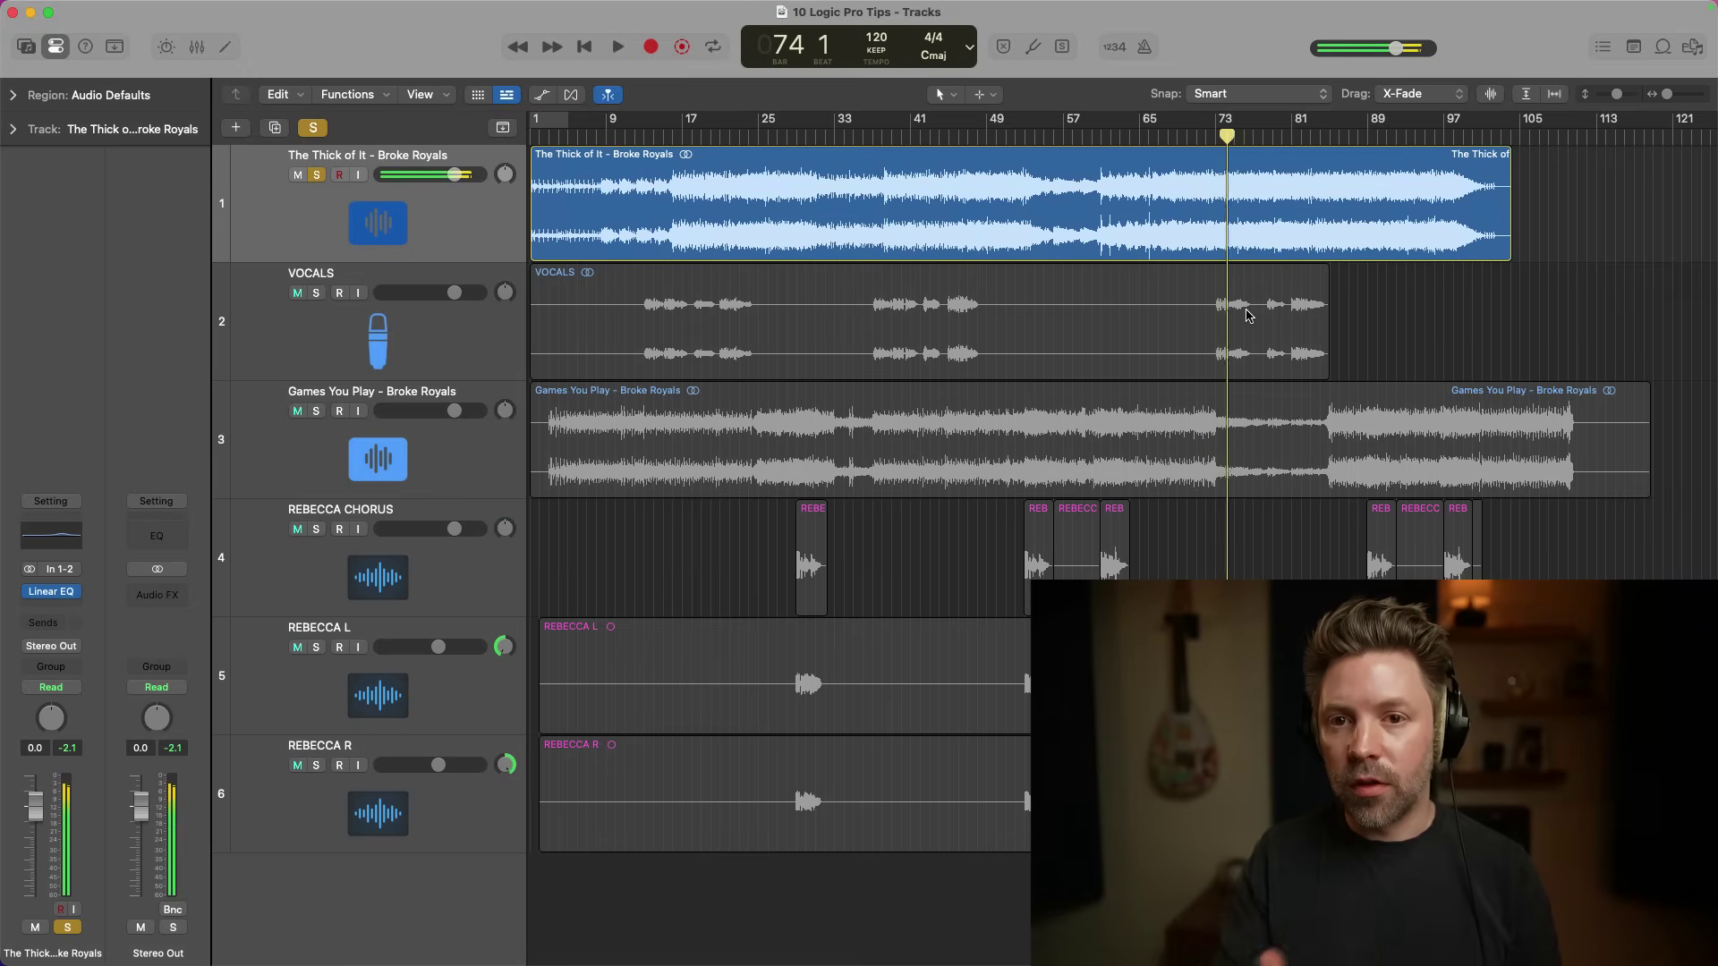
{"action": "key", "text": "space"}
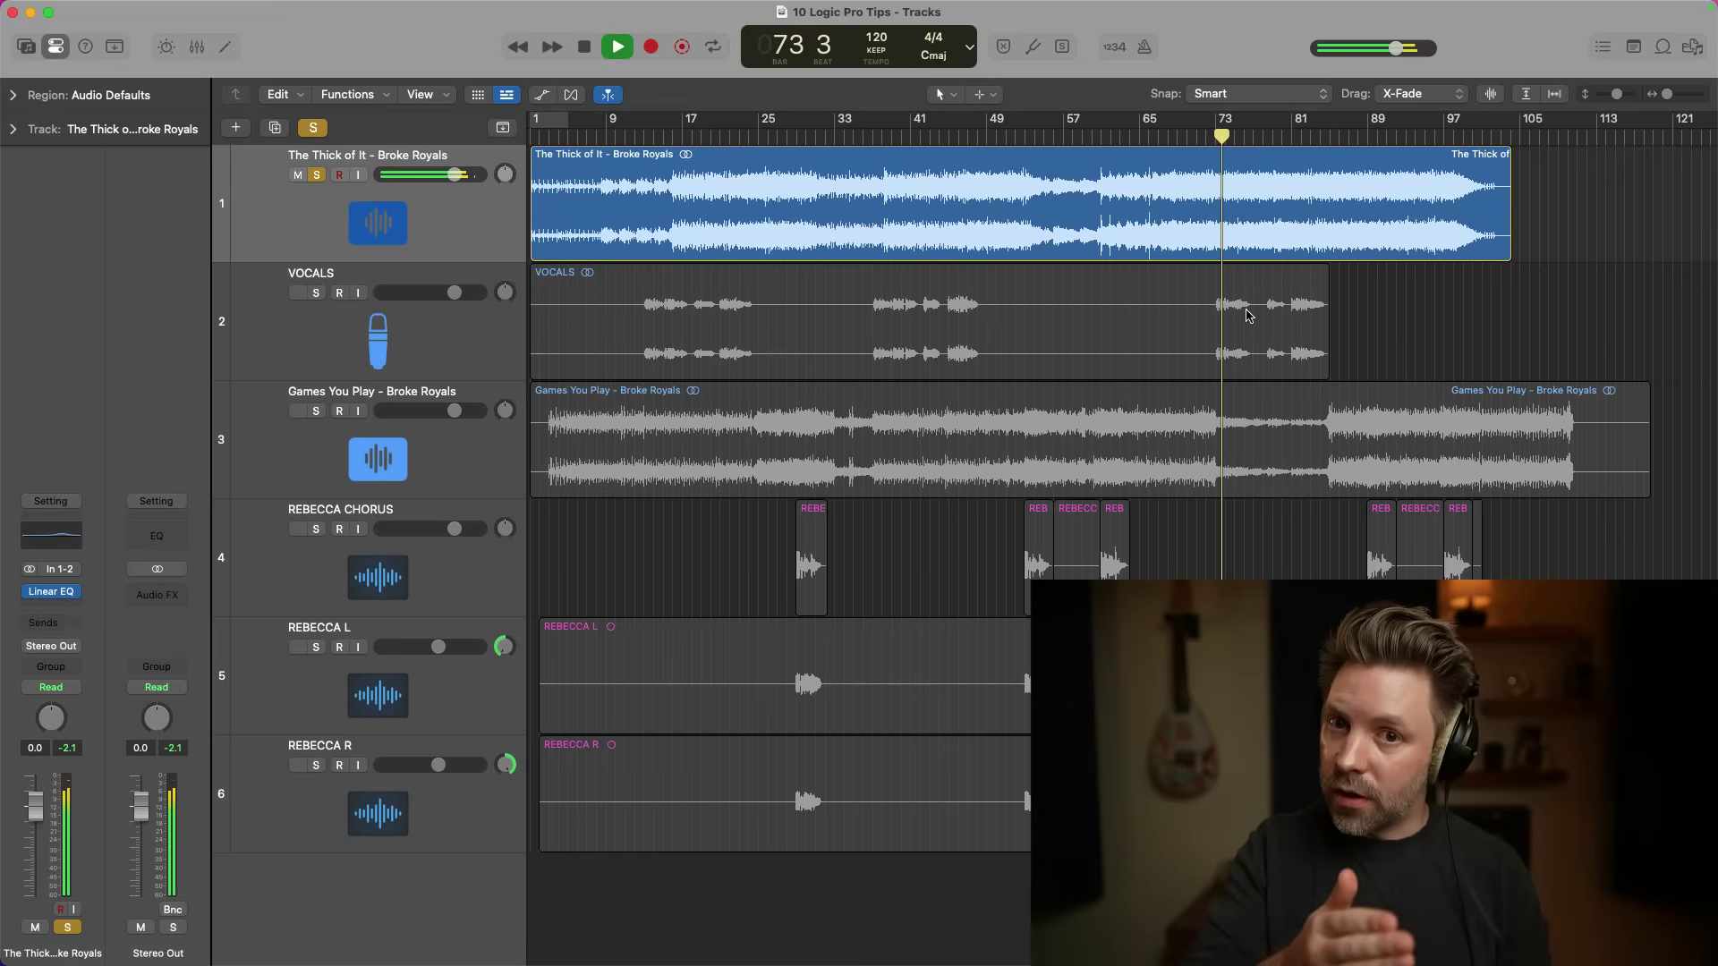
{"action": "key", "text": "space"}
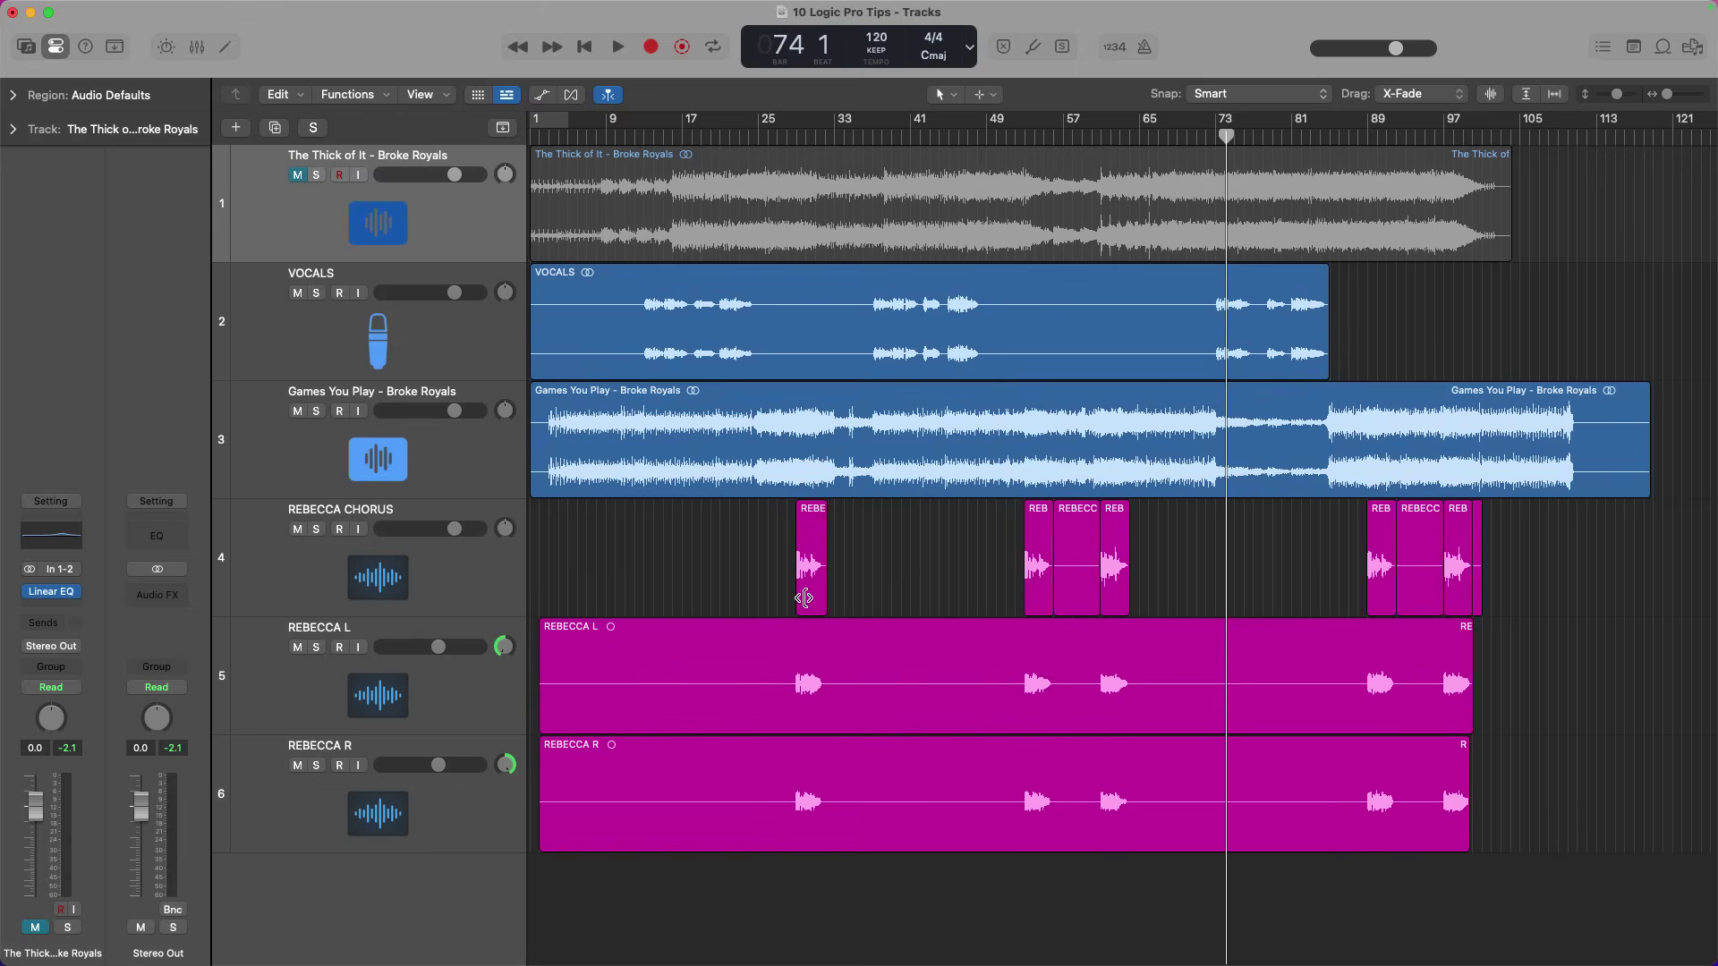
- Play from the selected region on the chorus vocal track, first at bar 29 and again at bar 61
{"action": "left_click", "coordinate": [809, 602]}
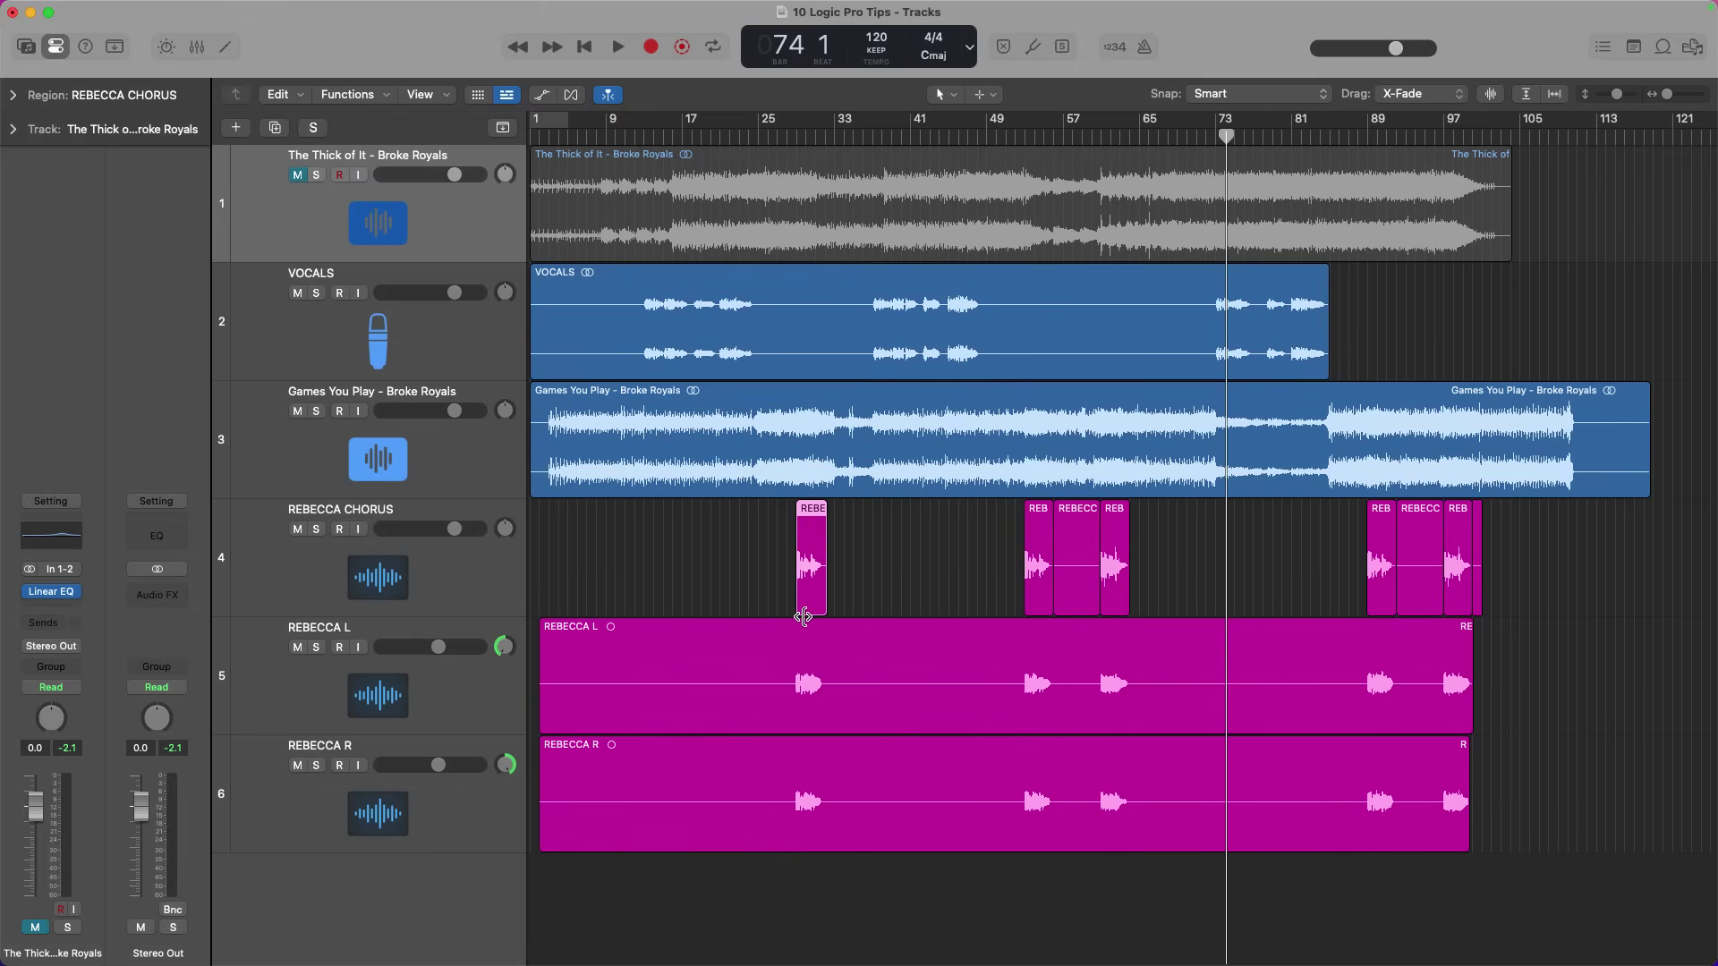
{"action": "key", "text": "shift+space"}
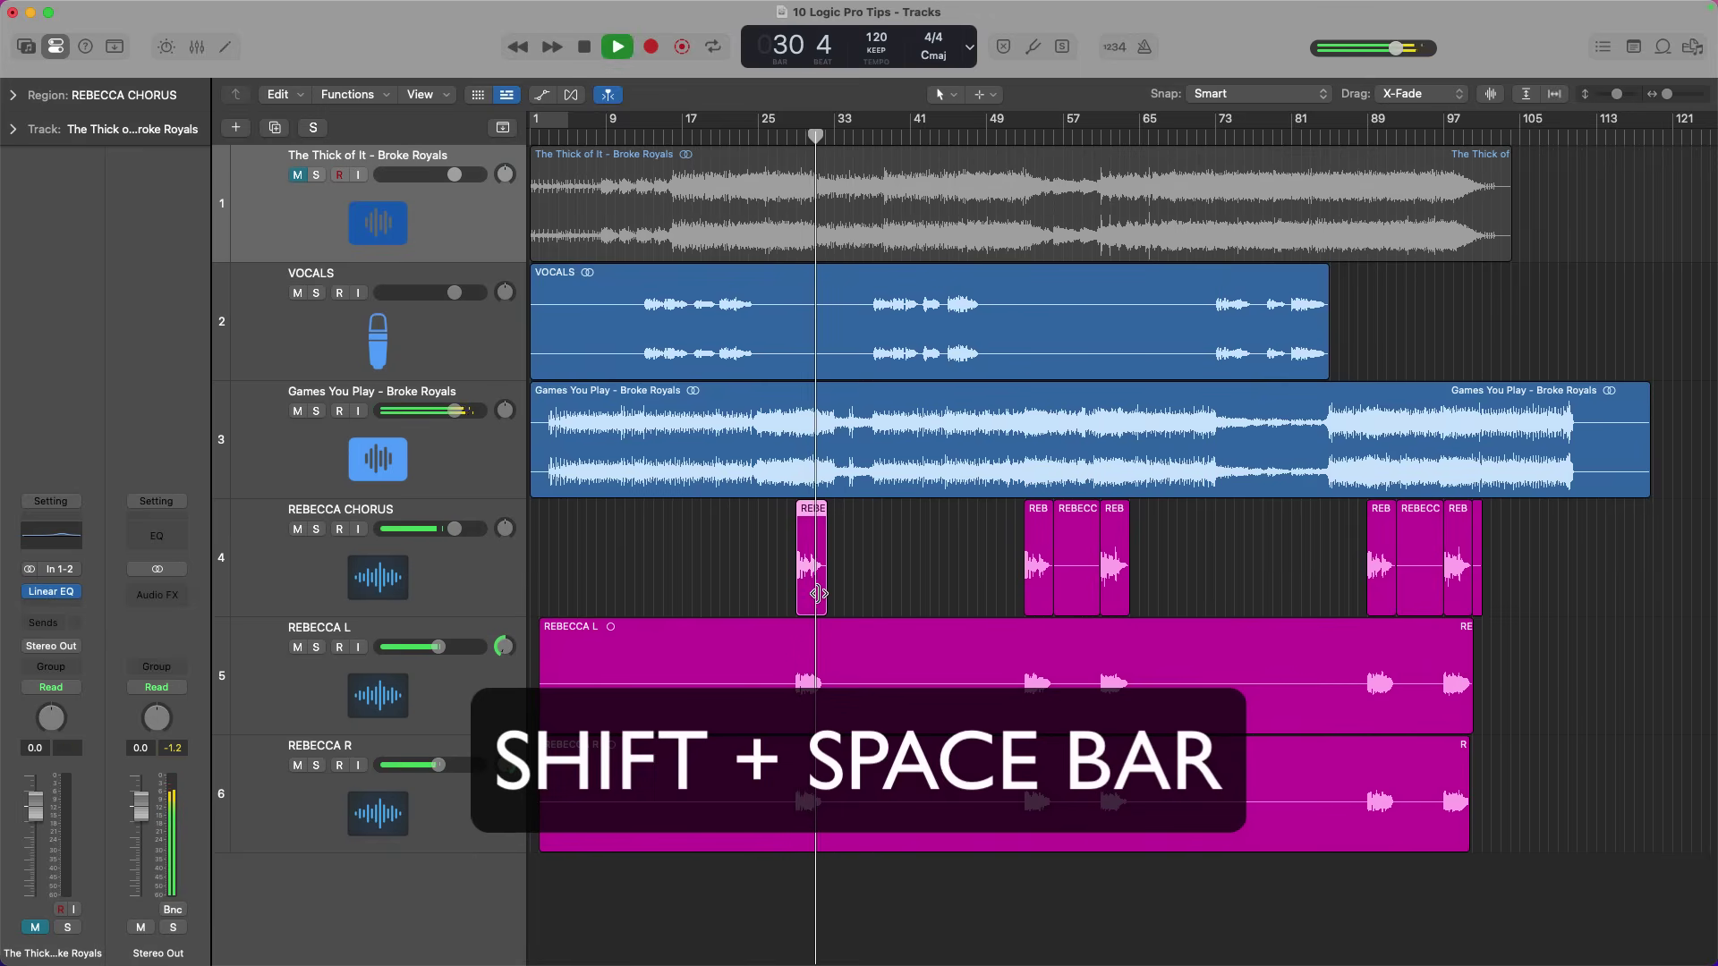
{"action": "key", "text": "space"}
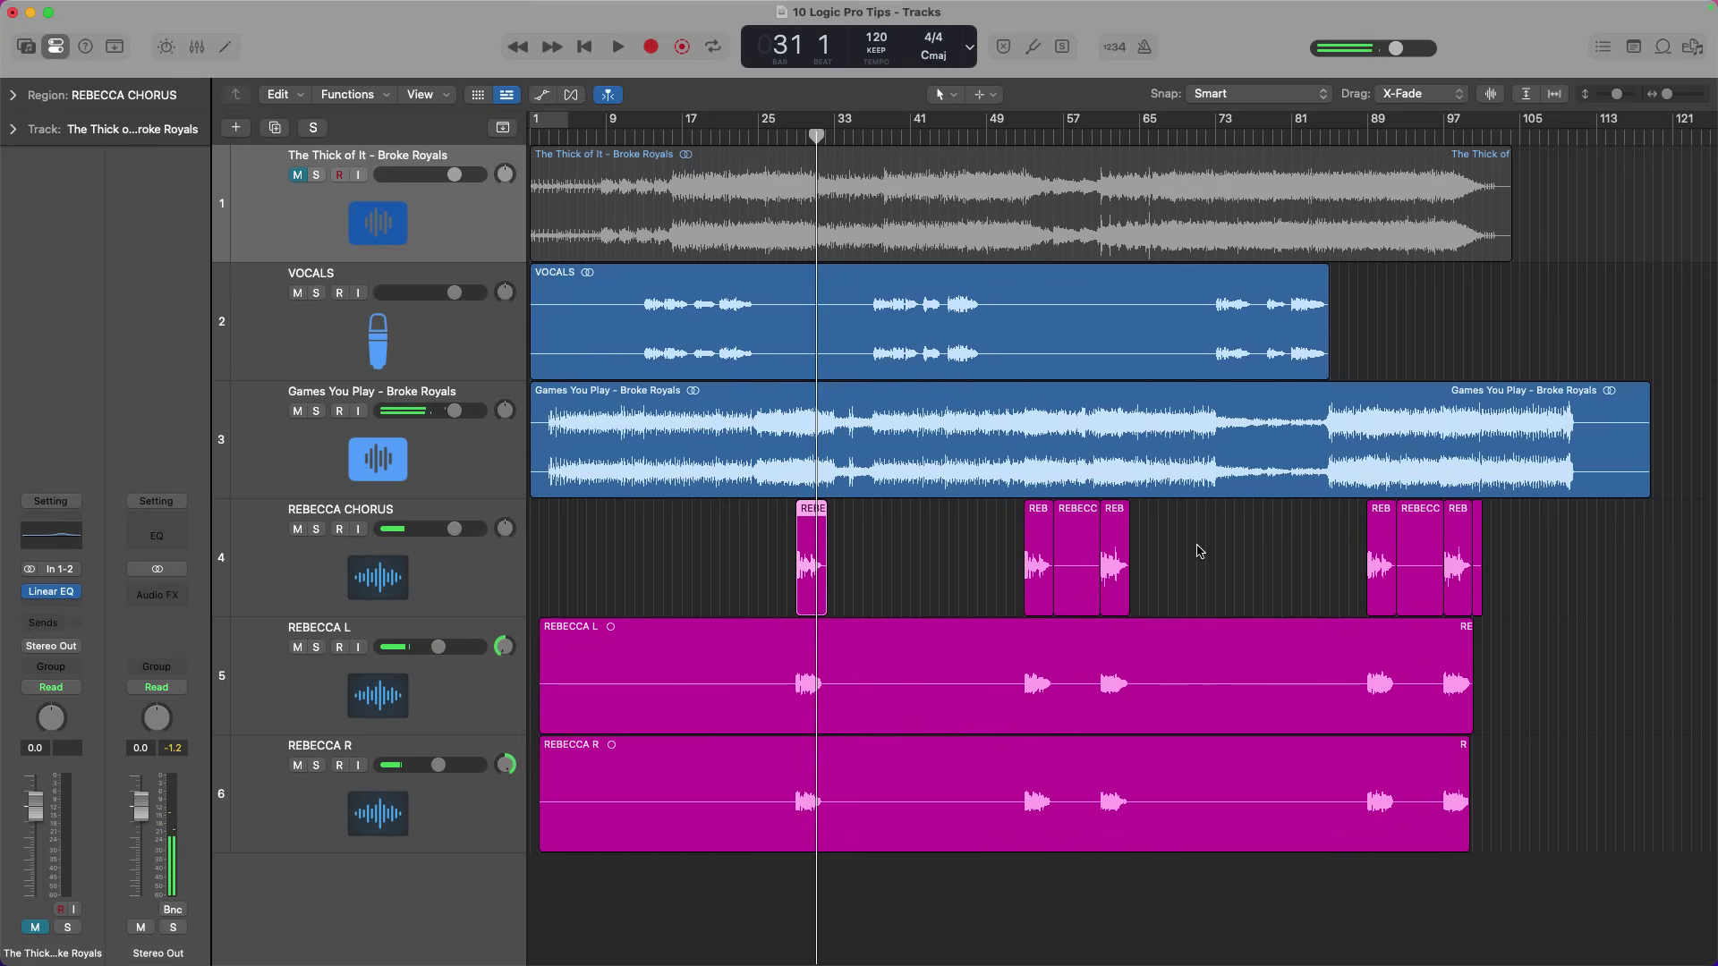
{"action": "left_click", "coordinate": [1115, 595]}
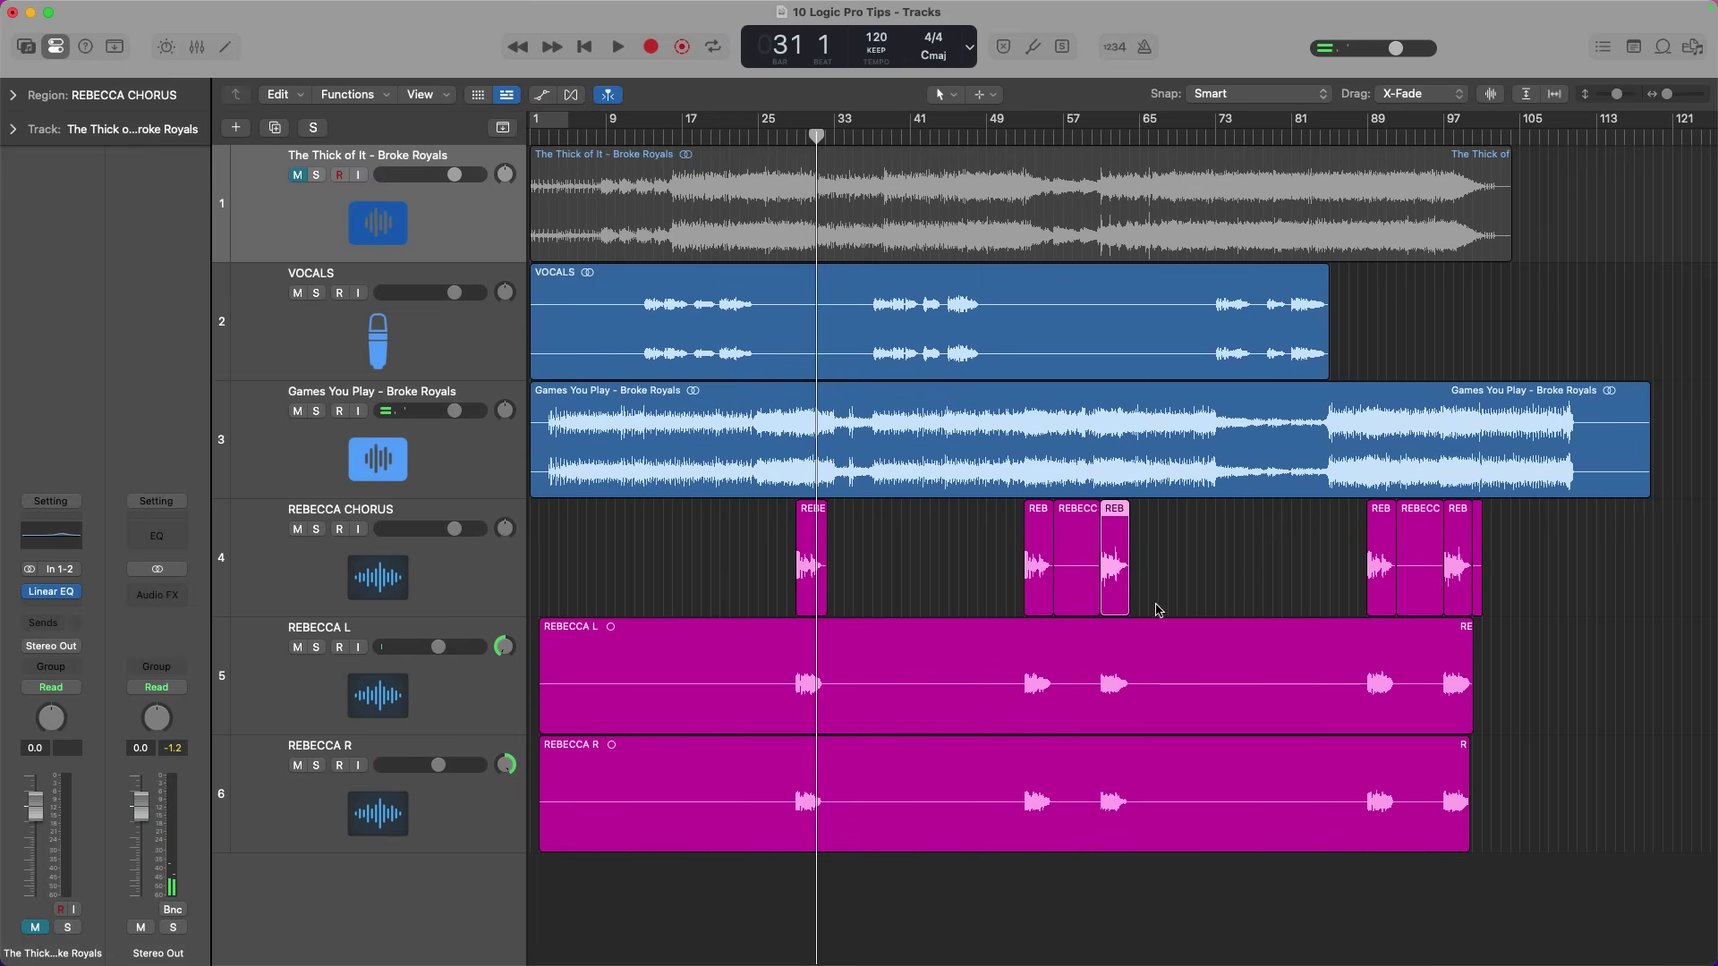
{"action": "key", "text": "shift+space"}
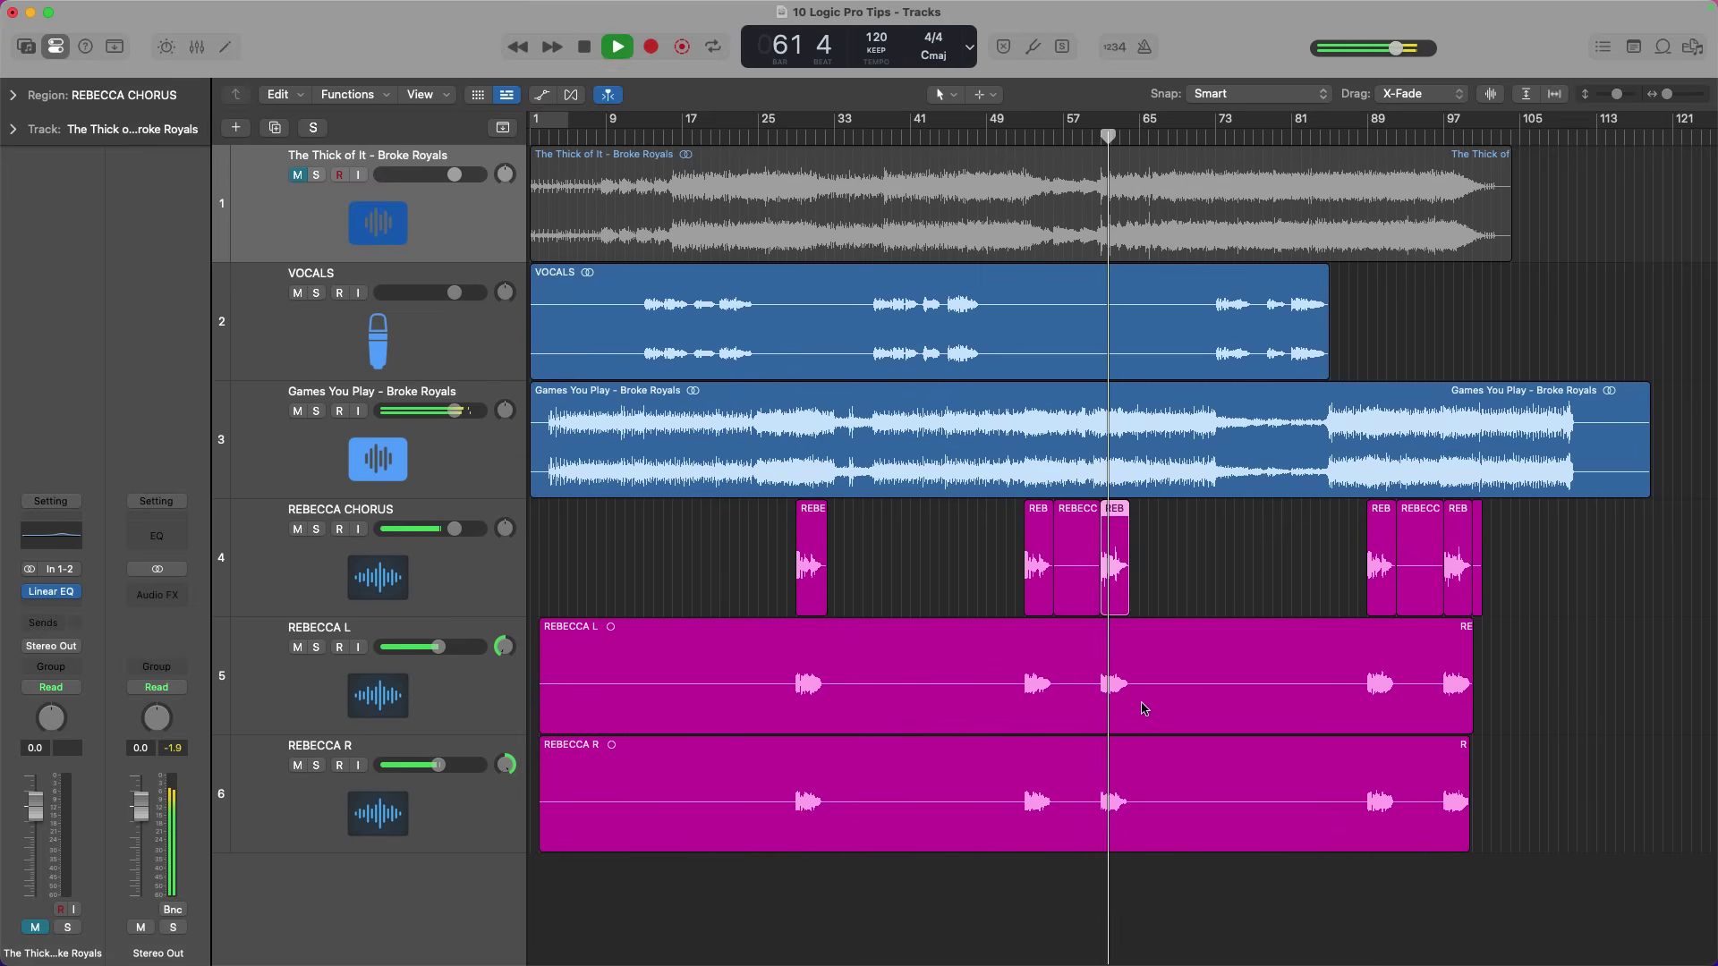
{"action": "key", "text": "space"}
- Play from the chorus vocal region at bar 89, and from the first chorus vocal region at bar 29
{"action": "left_click", "coordinate": [1383, 606]}
{"action": "key", "text": "shift+space"}
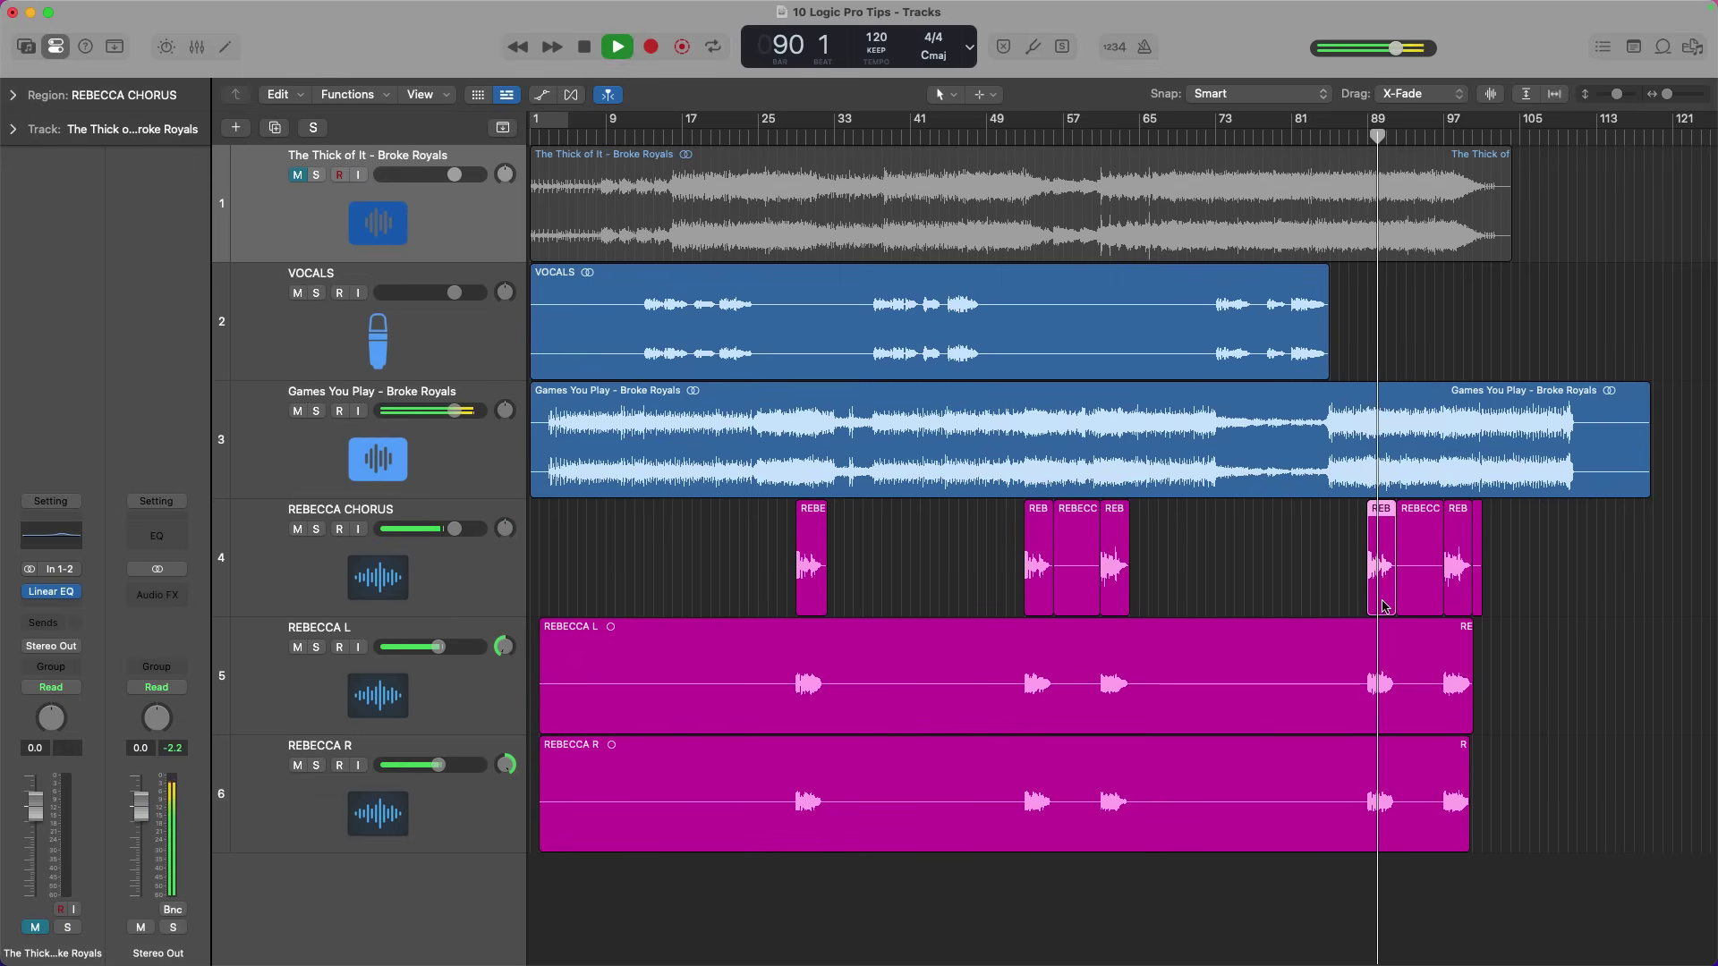
{"action": "key", "text": "space"}
{"action": "left_click", "coordinate": [814, 600]}
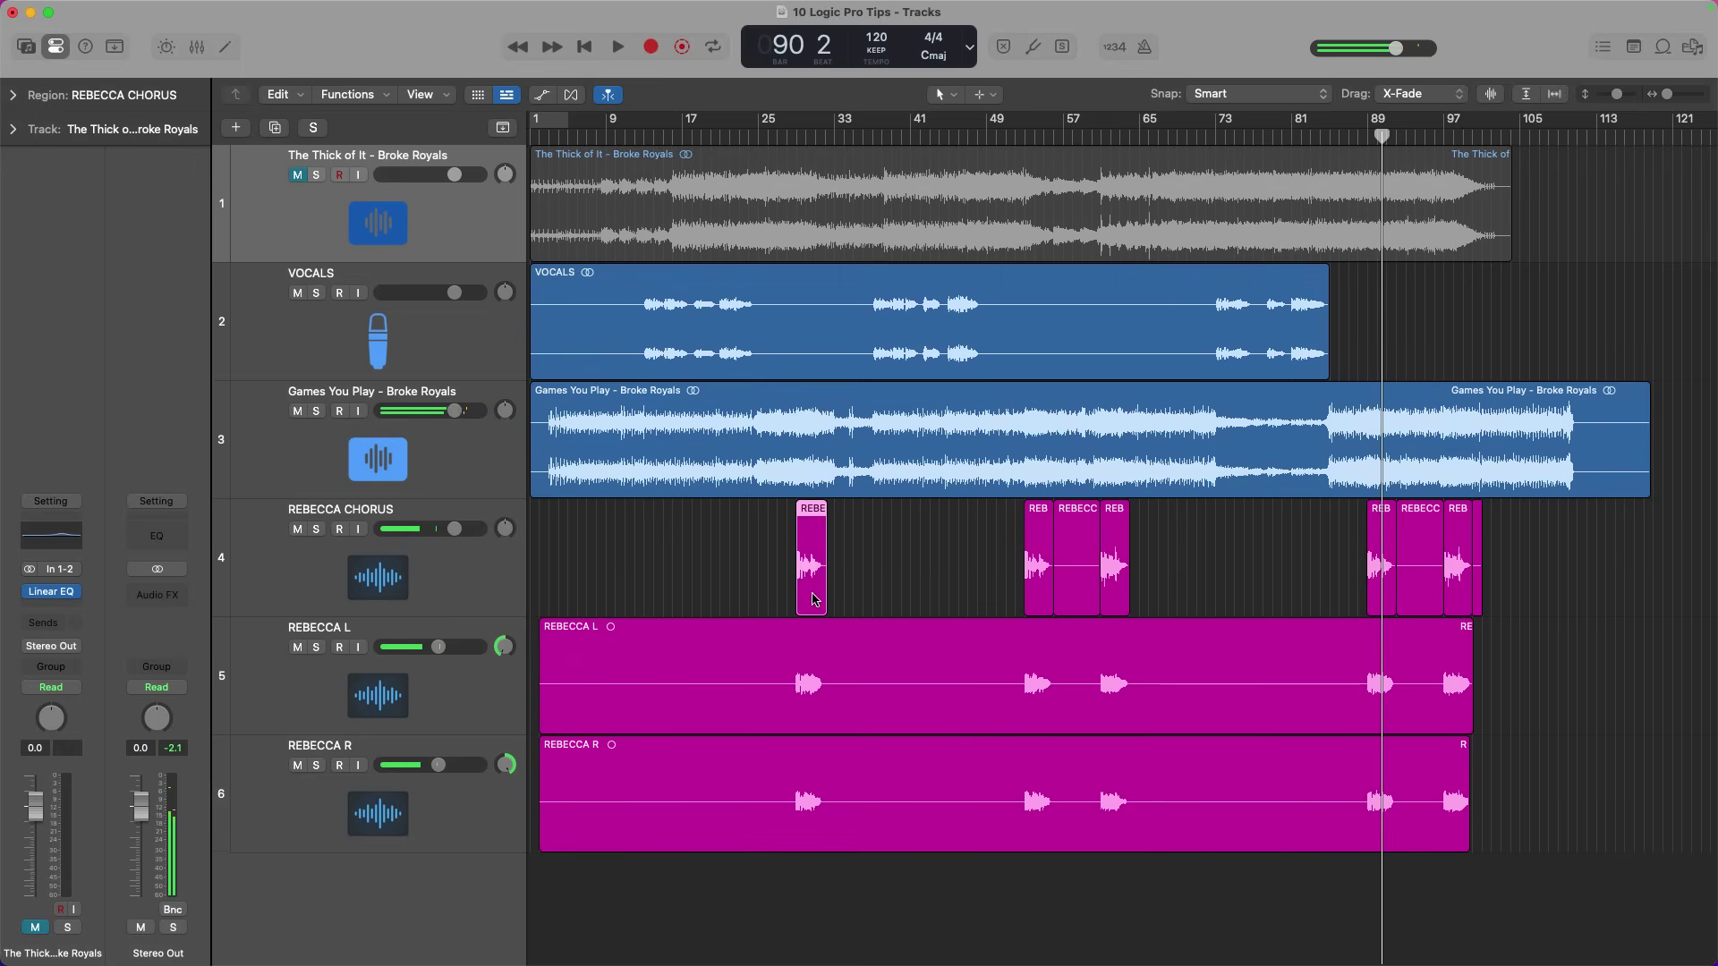
{"action": "key", "text": "shift+space"}
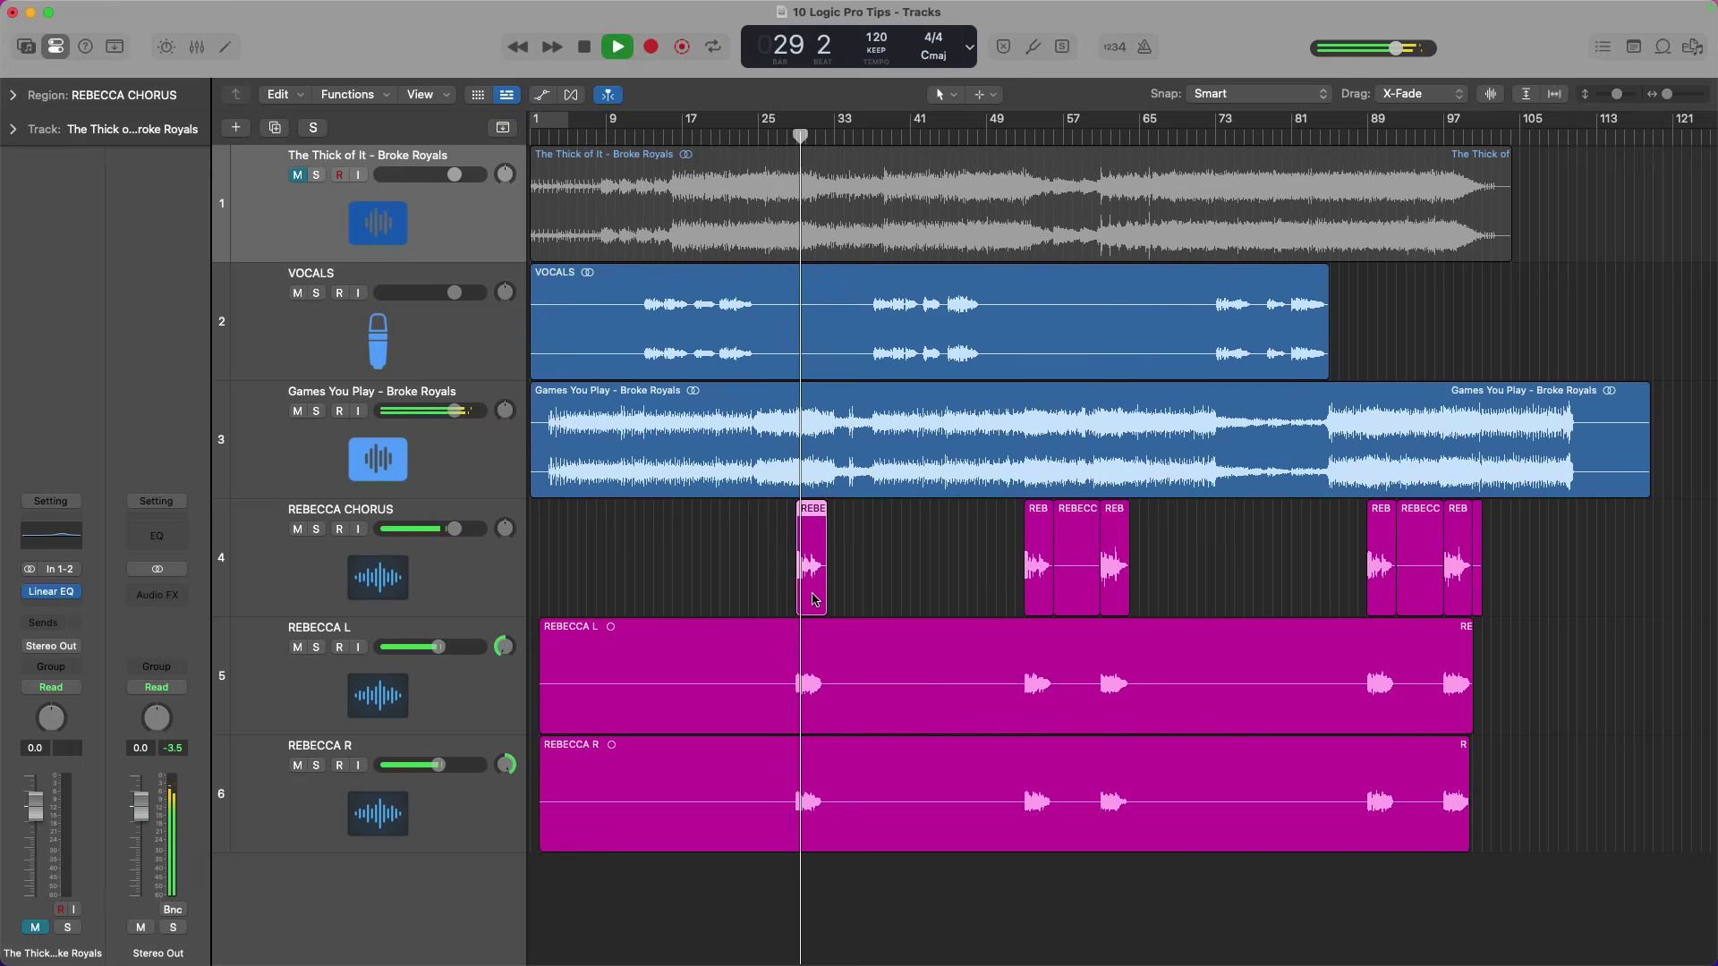
{"action": "key", "text": "space"}
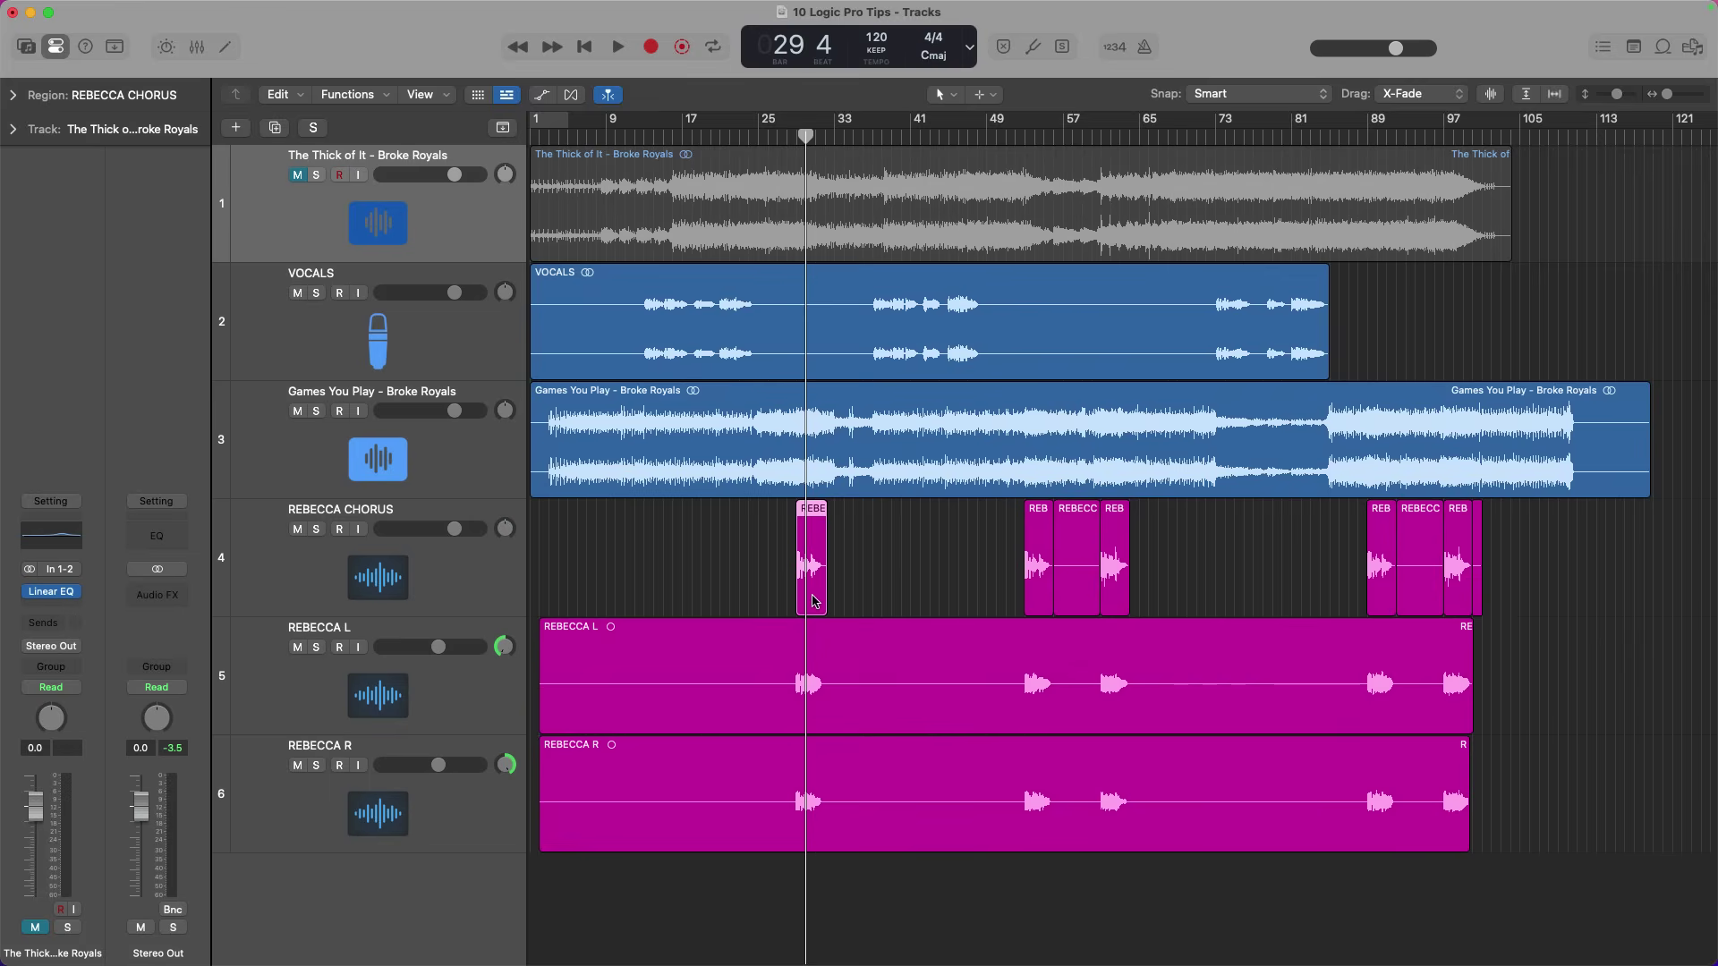
- Solo the chorus vocal track
{"action": "key", "text": "m"}
{"action": "key", "text": "s"}
{"action": "key", "text": "s"}
{"action": "key", "text": "m"}
{"action": "left_click", "coordinate": [814, 602]}
{"action": "key", "text": "s"}
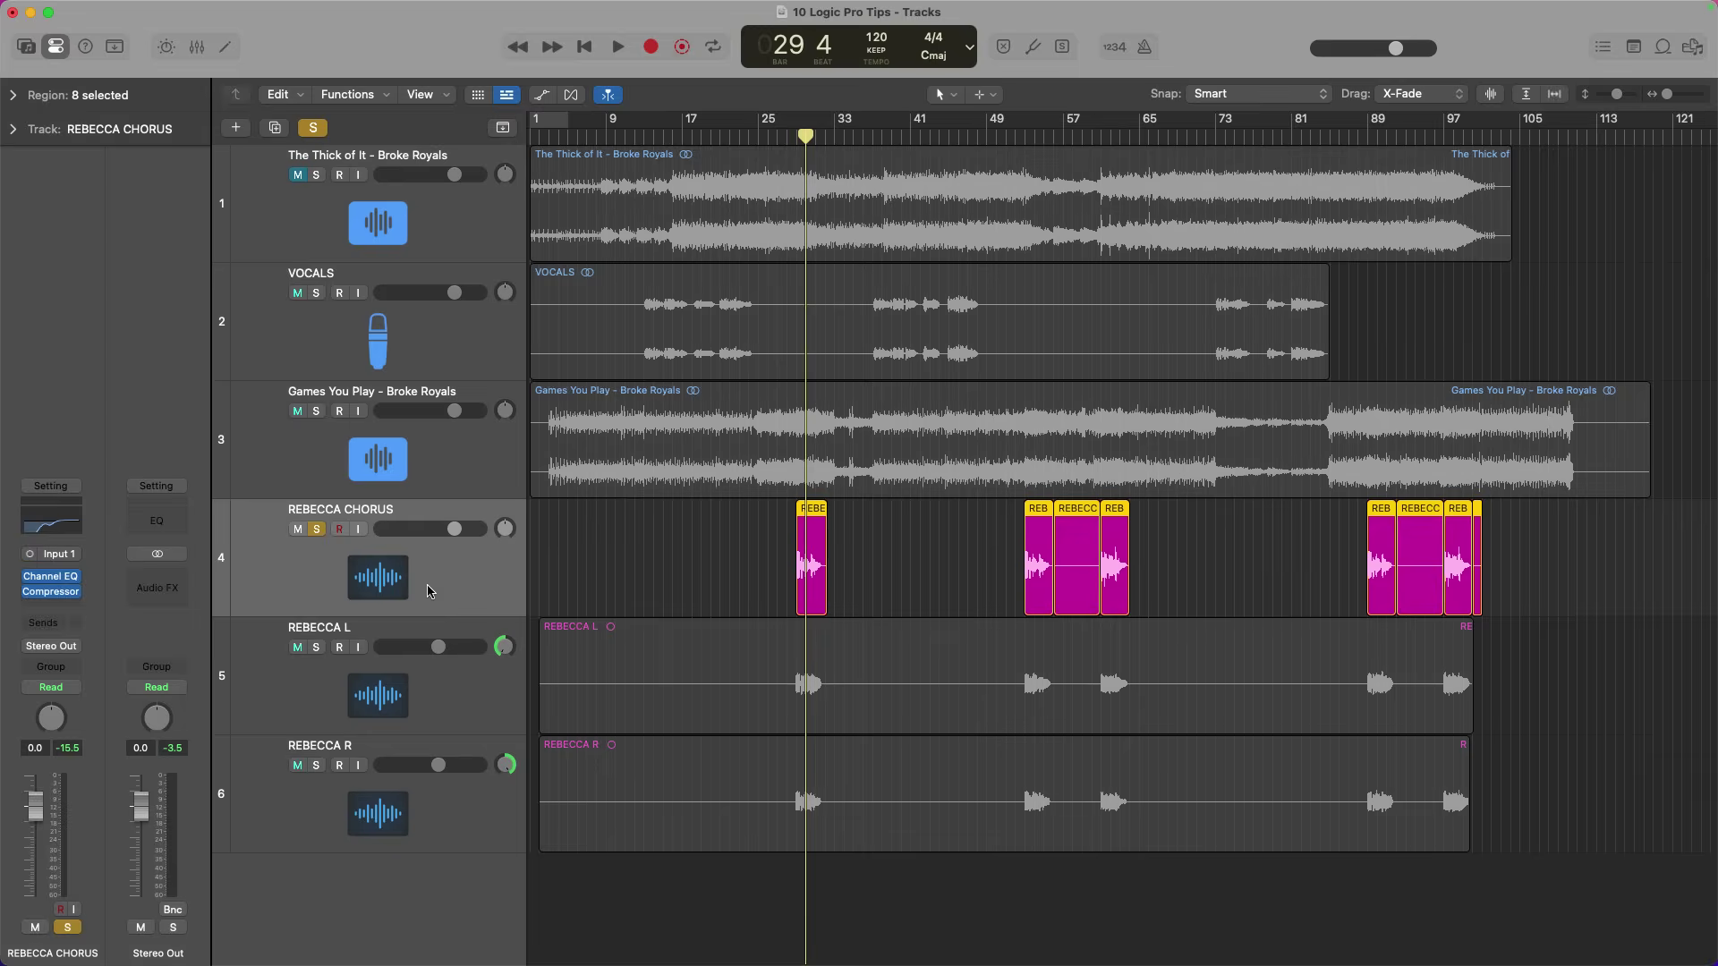
- Audition the soloed chorus vocal from bar 29 and from its region near bar 61
{"action": "key", "text": "space"}
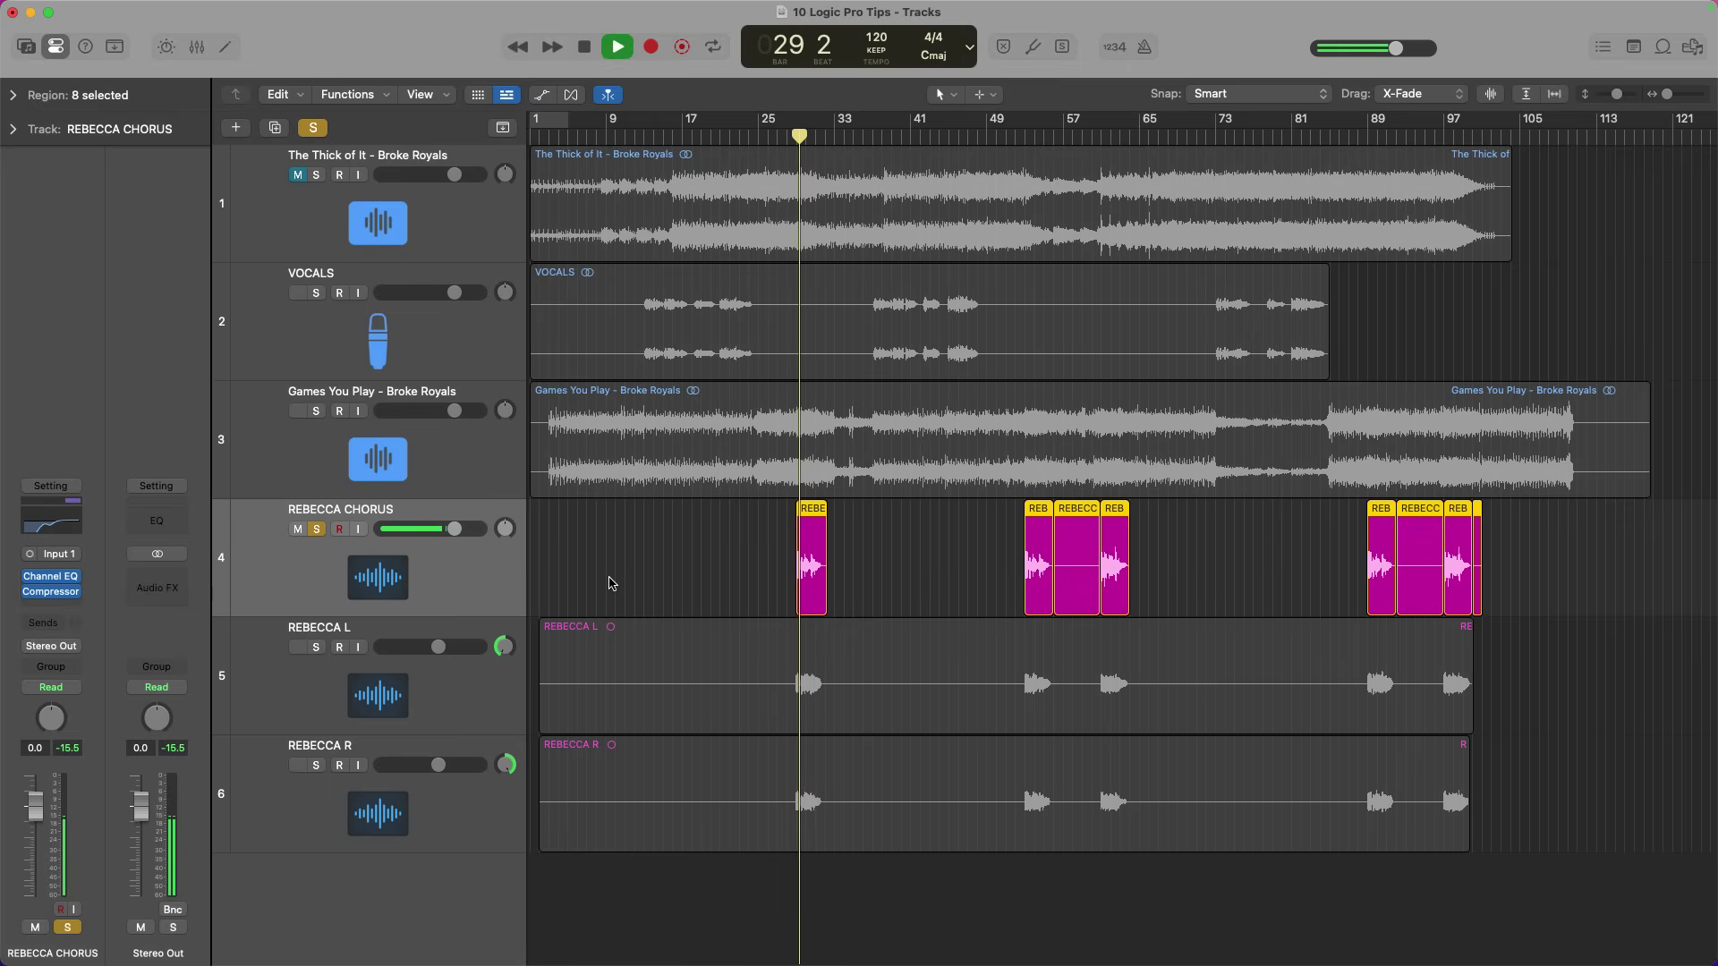
{"action": "key", "text": "space"}
{"action": "left_click", "coordinate": [1118, 601]}
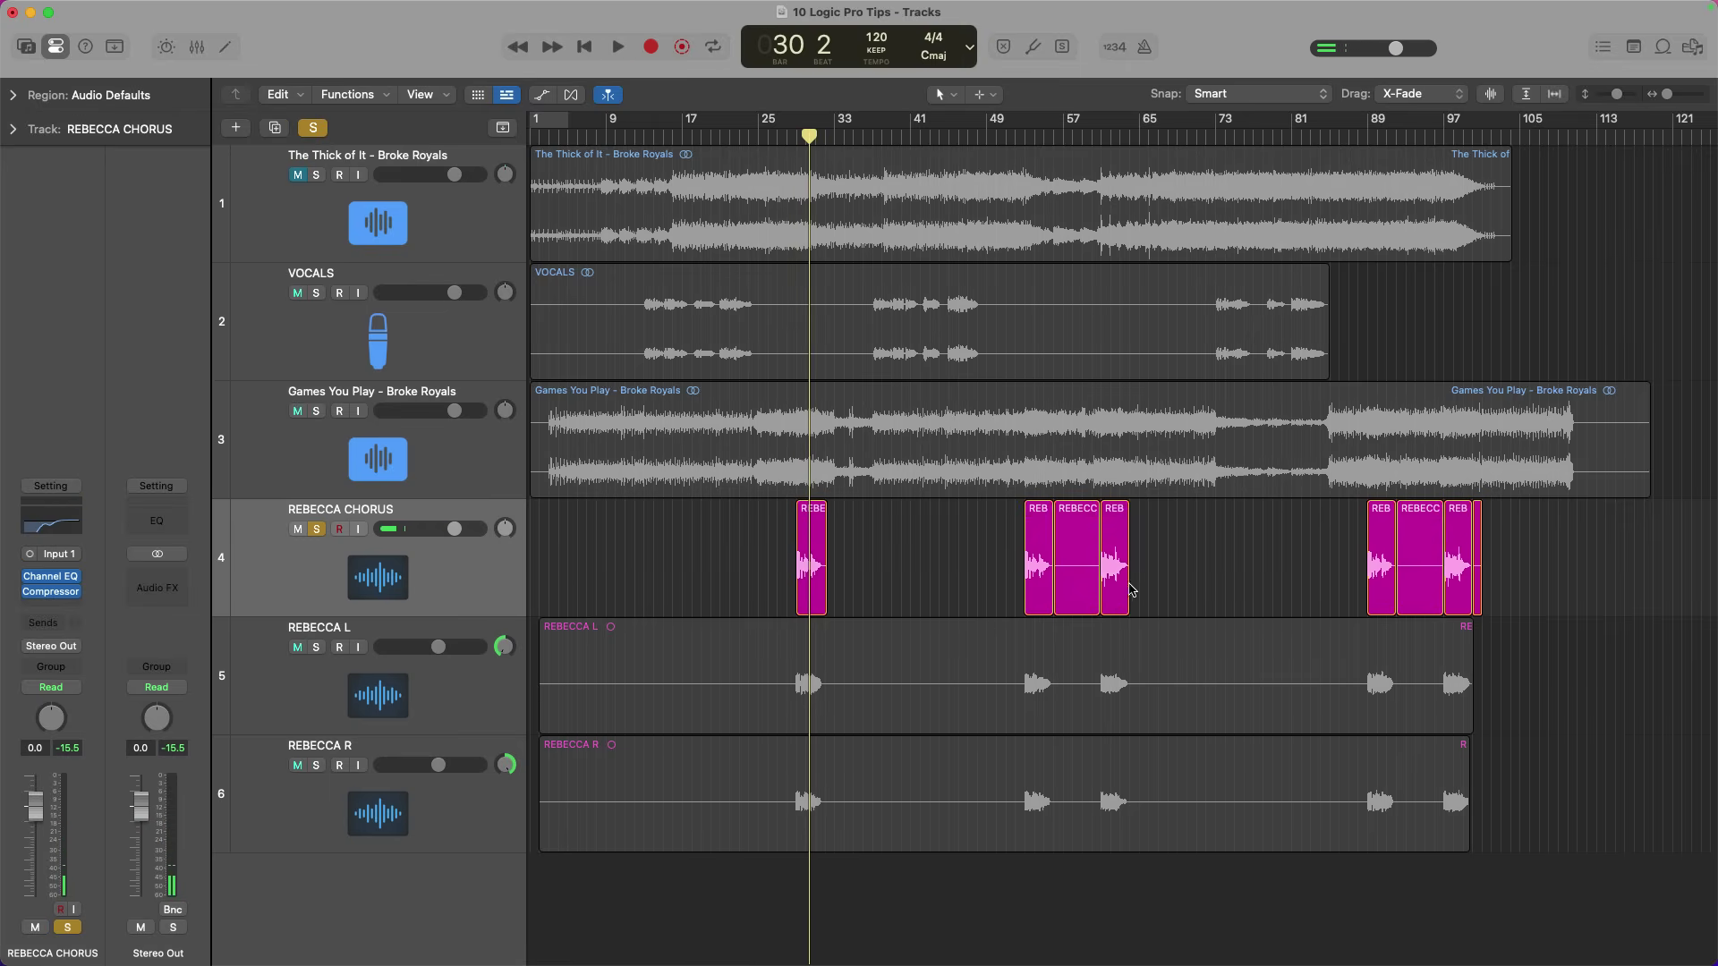
{"action": "key", "text": "shift+Return"}
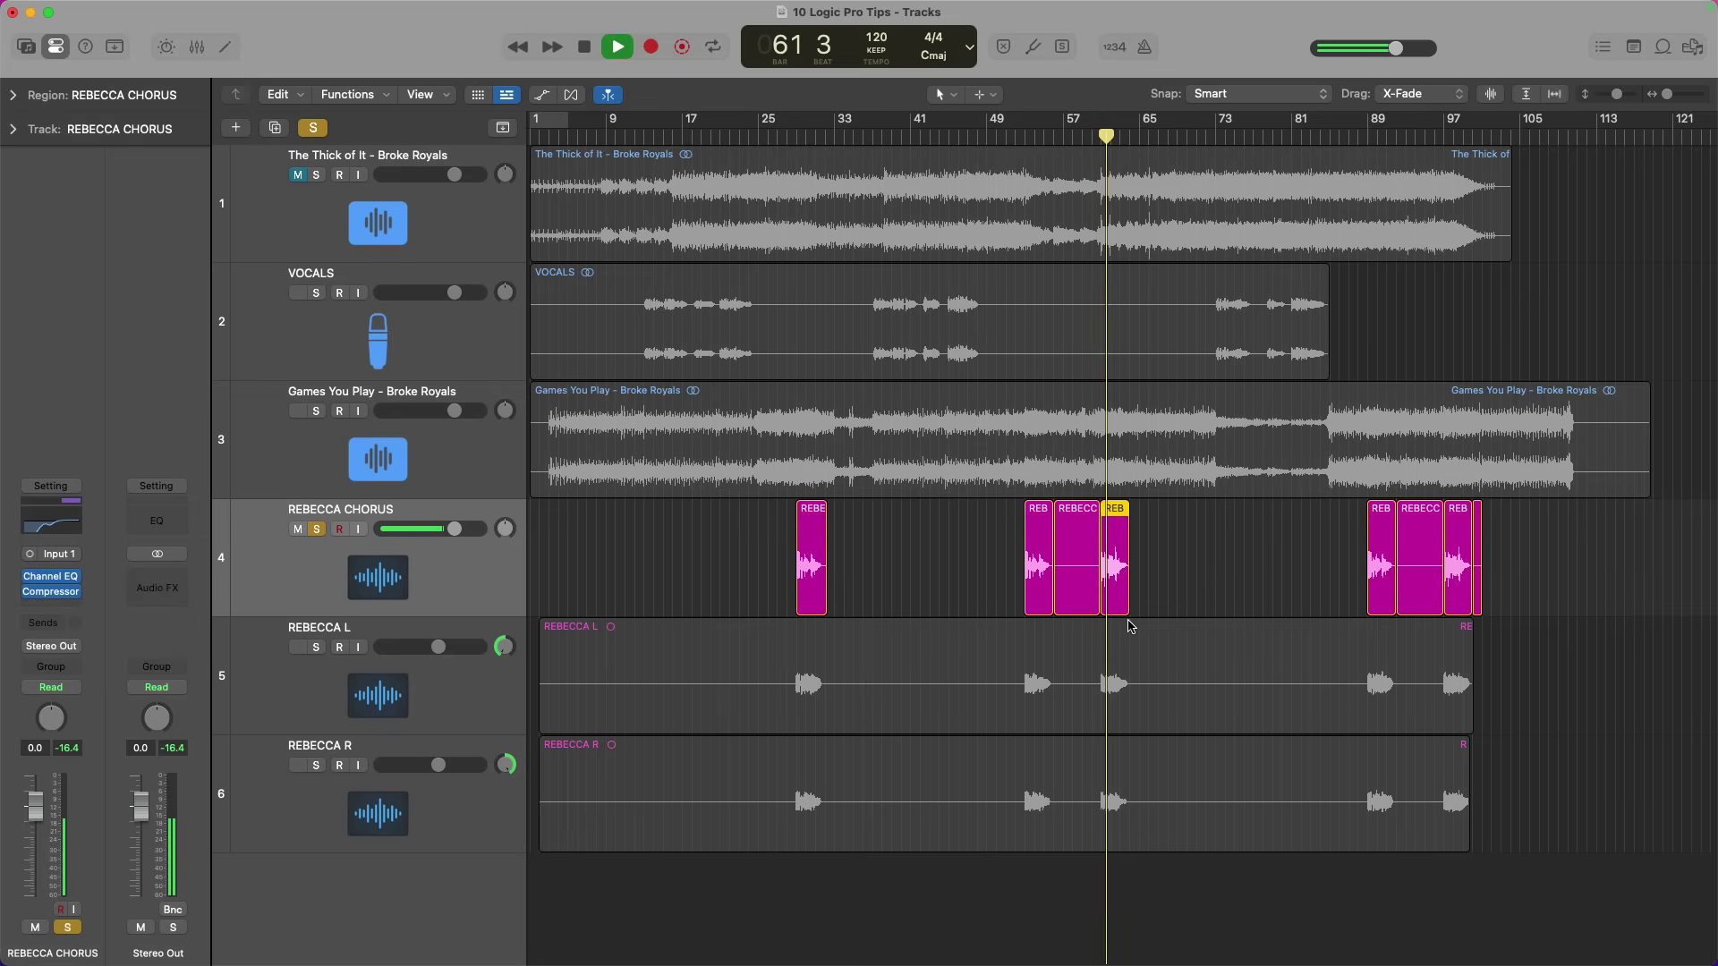
{"action": "key", "text": "space"}
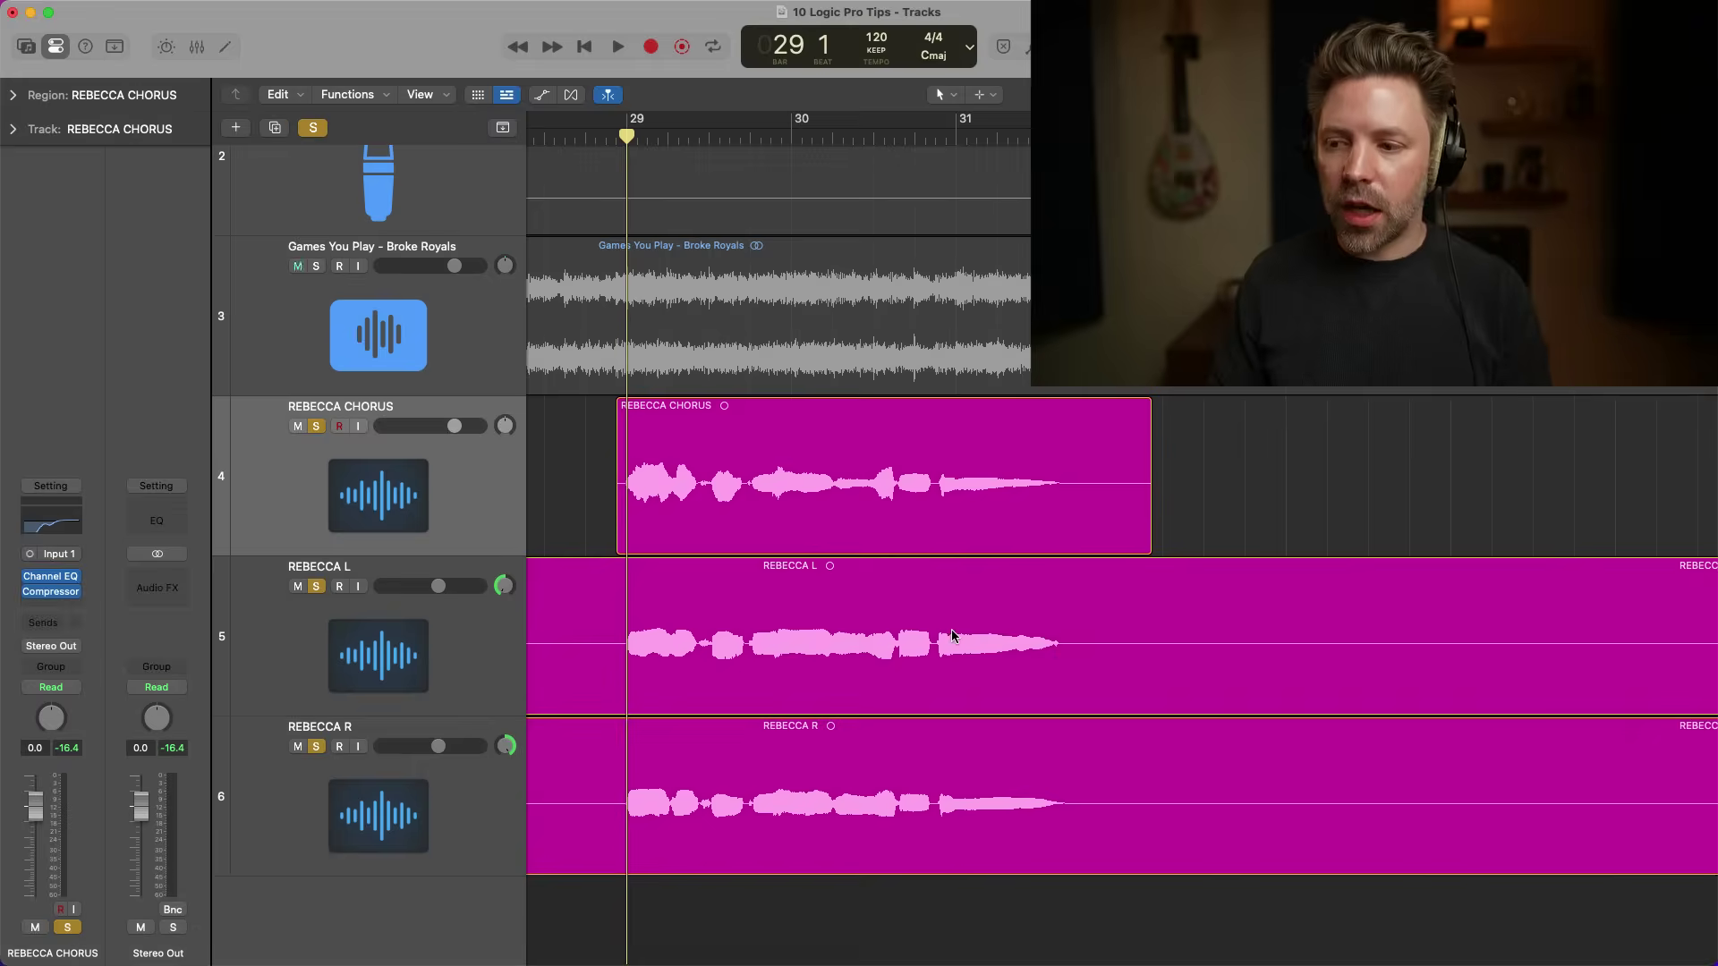
- Try to time-compress the chorus vocal region at bar 29 so it ends shortly after bar 31
{"action": "left_click", "coordinate": [953, 636]}
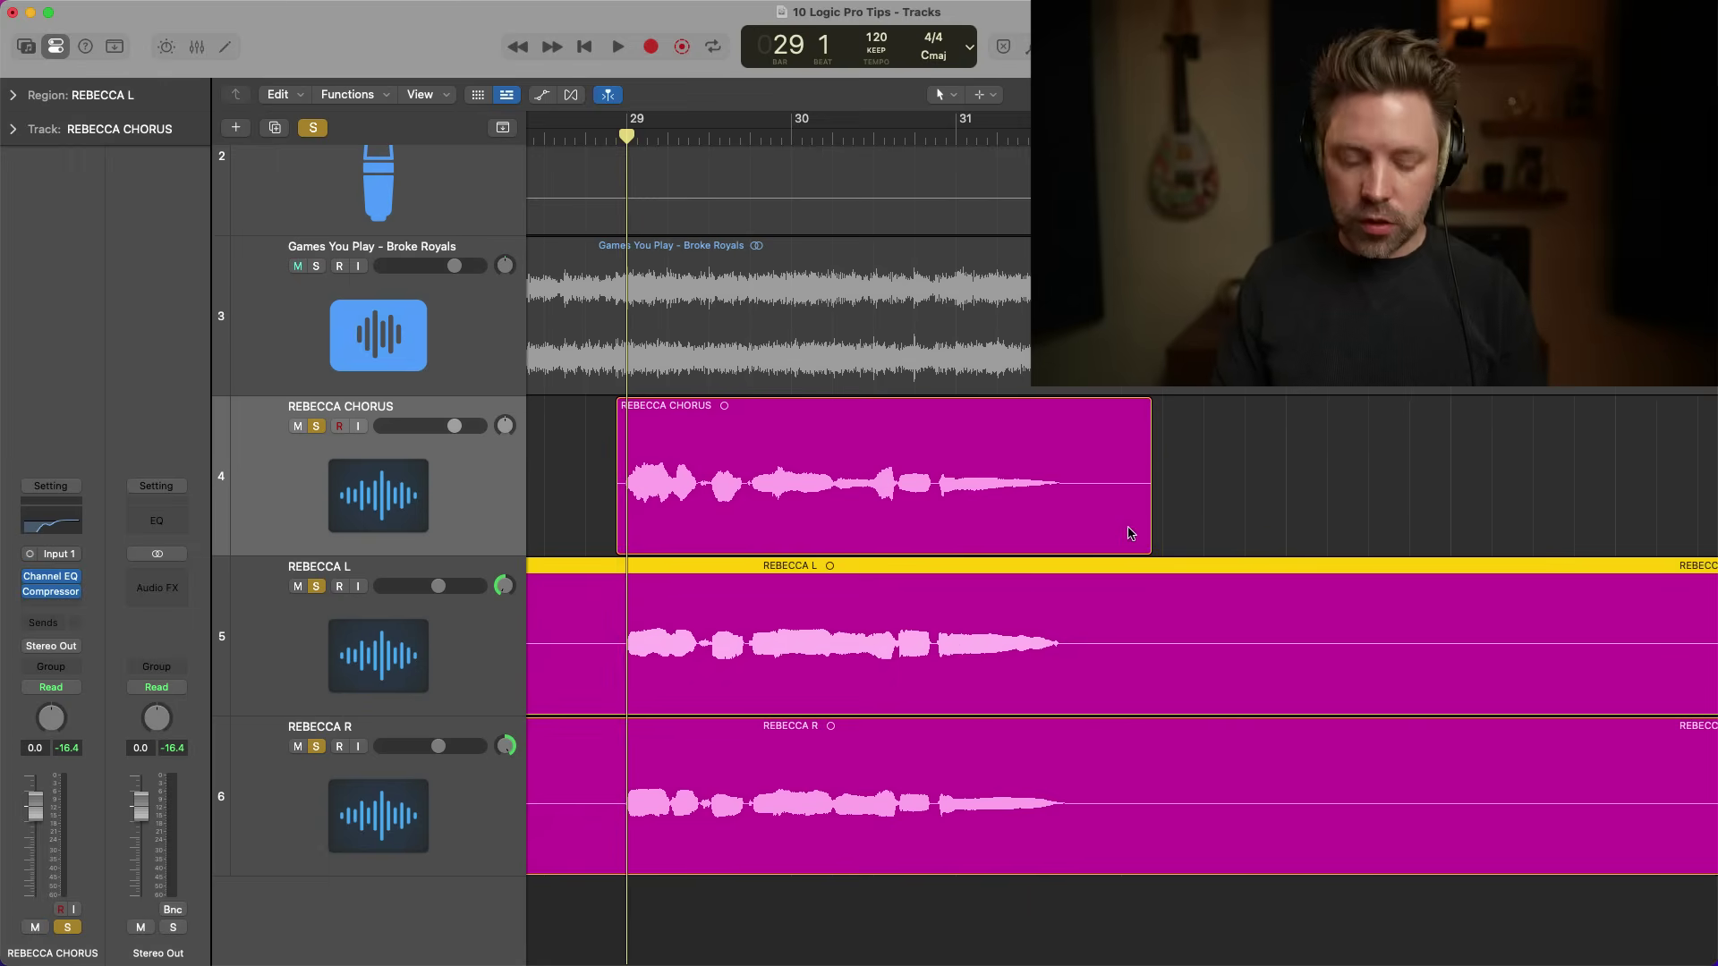
{"action": "left_click", "coordinate": [997, 491]}
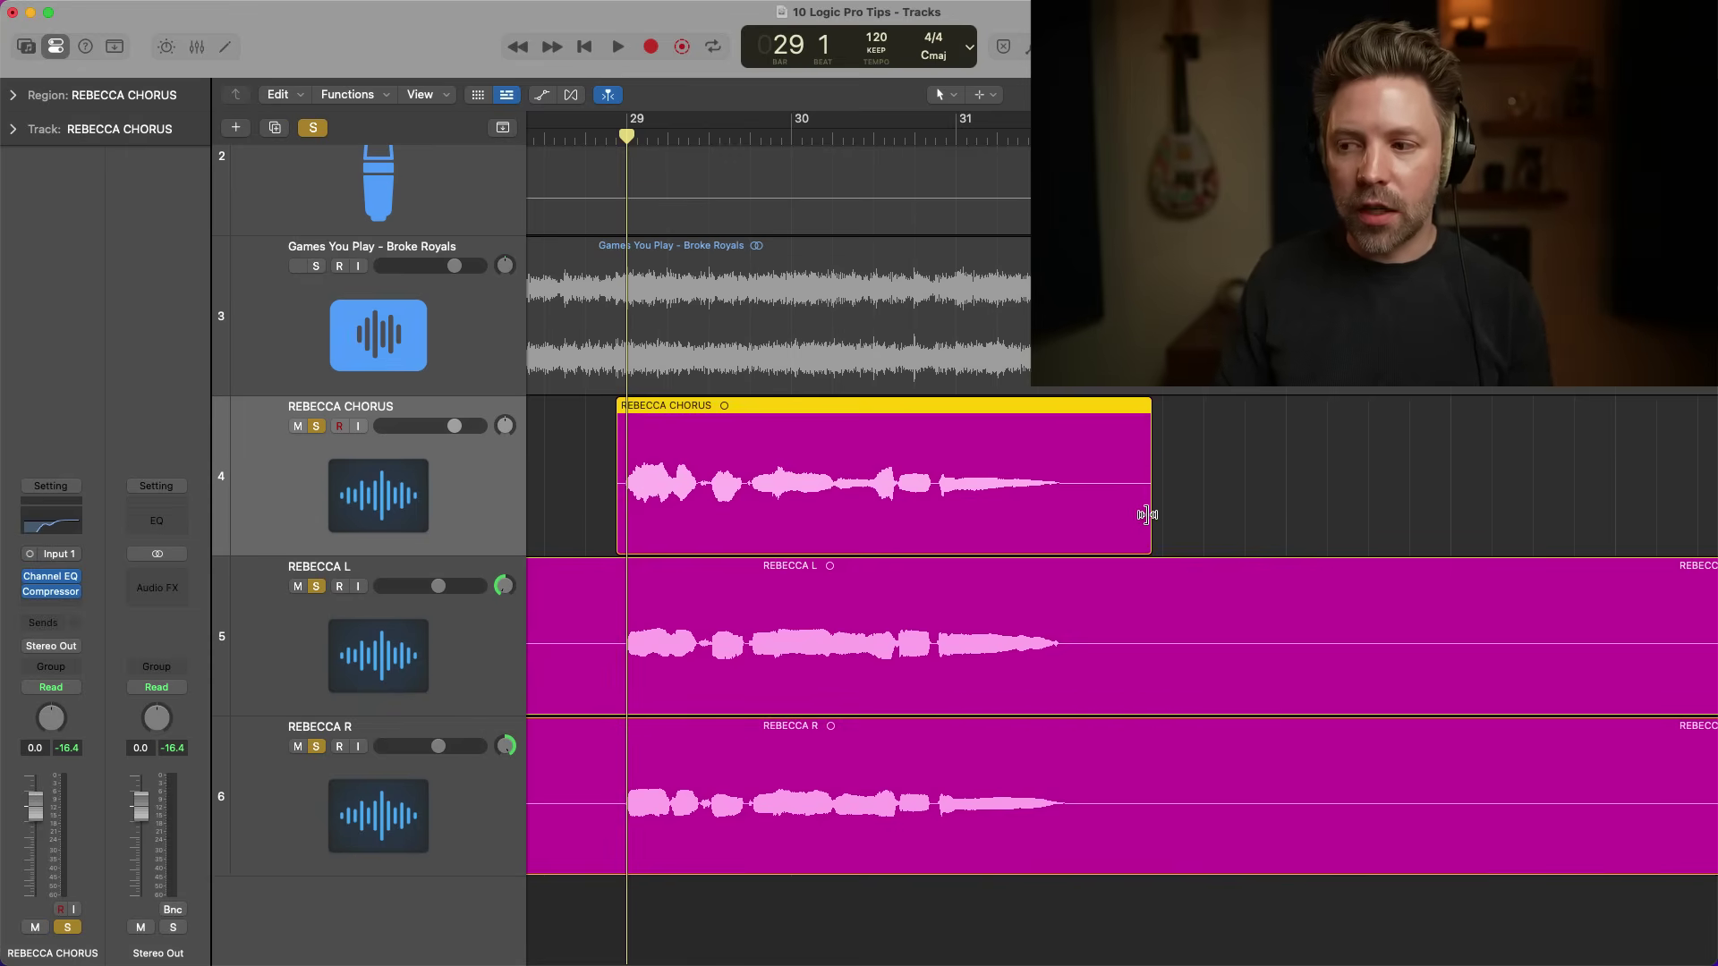
{"action": "left_click_drag", "start_coordinate": [1148, 520], "coordinate": [1012, 518]}
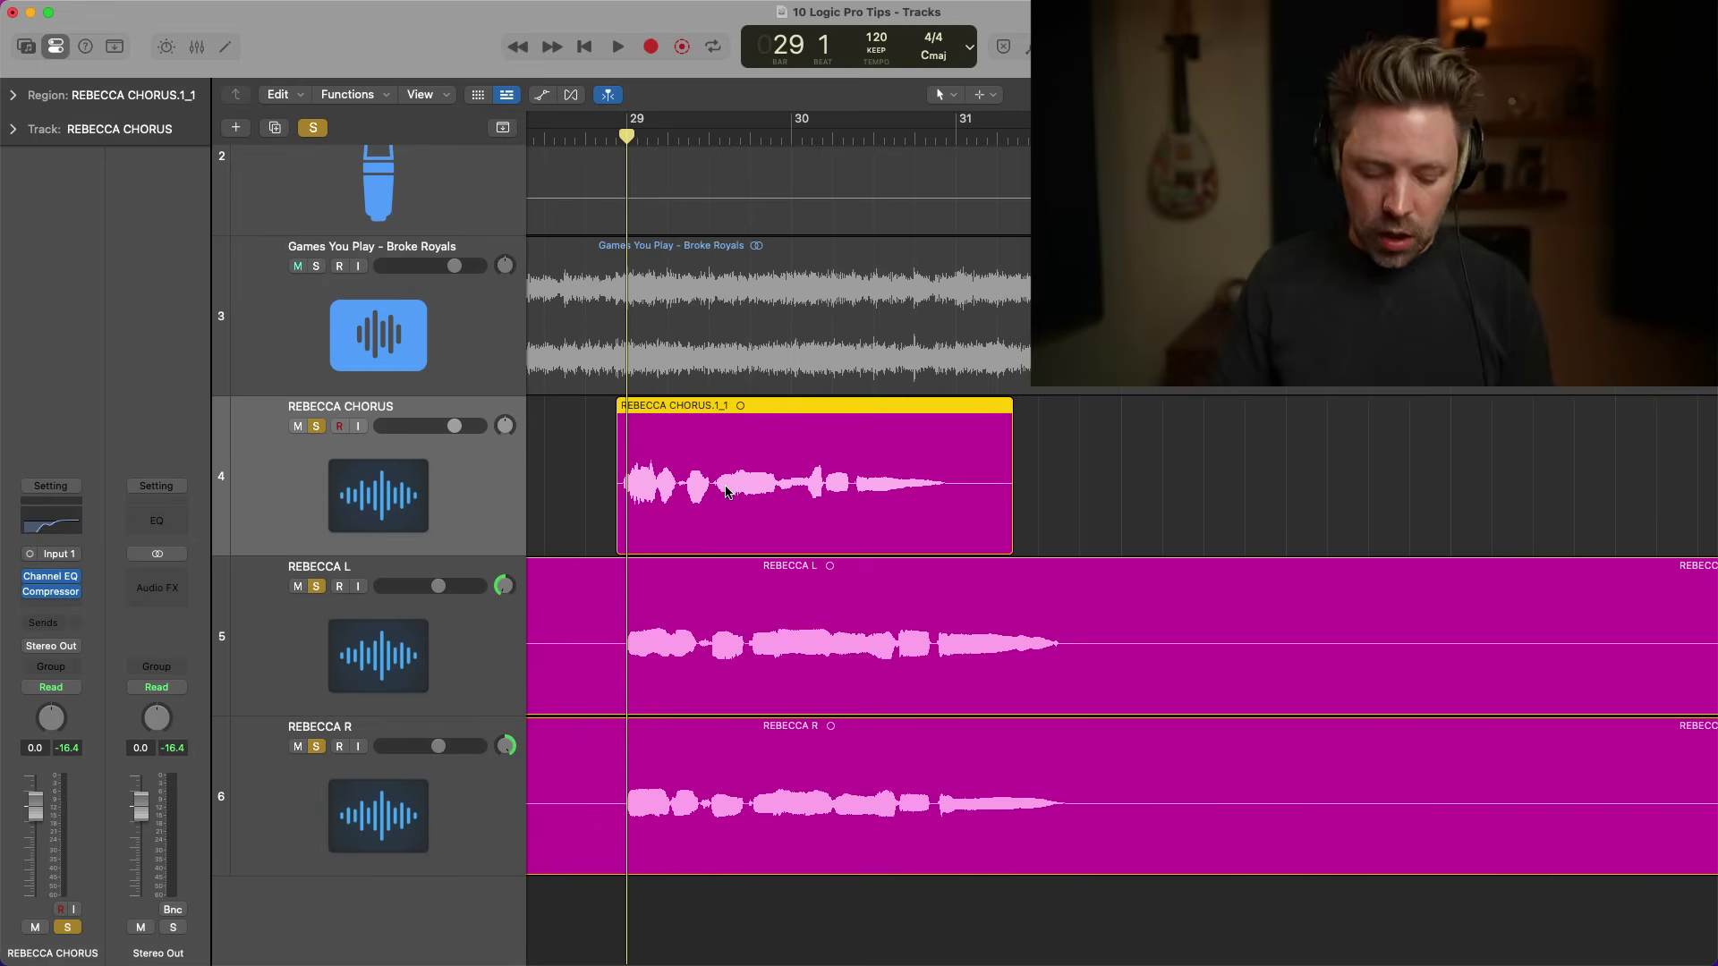
{"action": "key", "text": "super+z"}
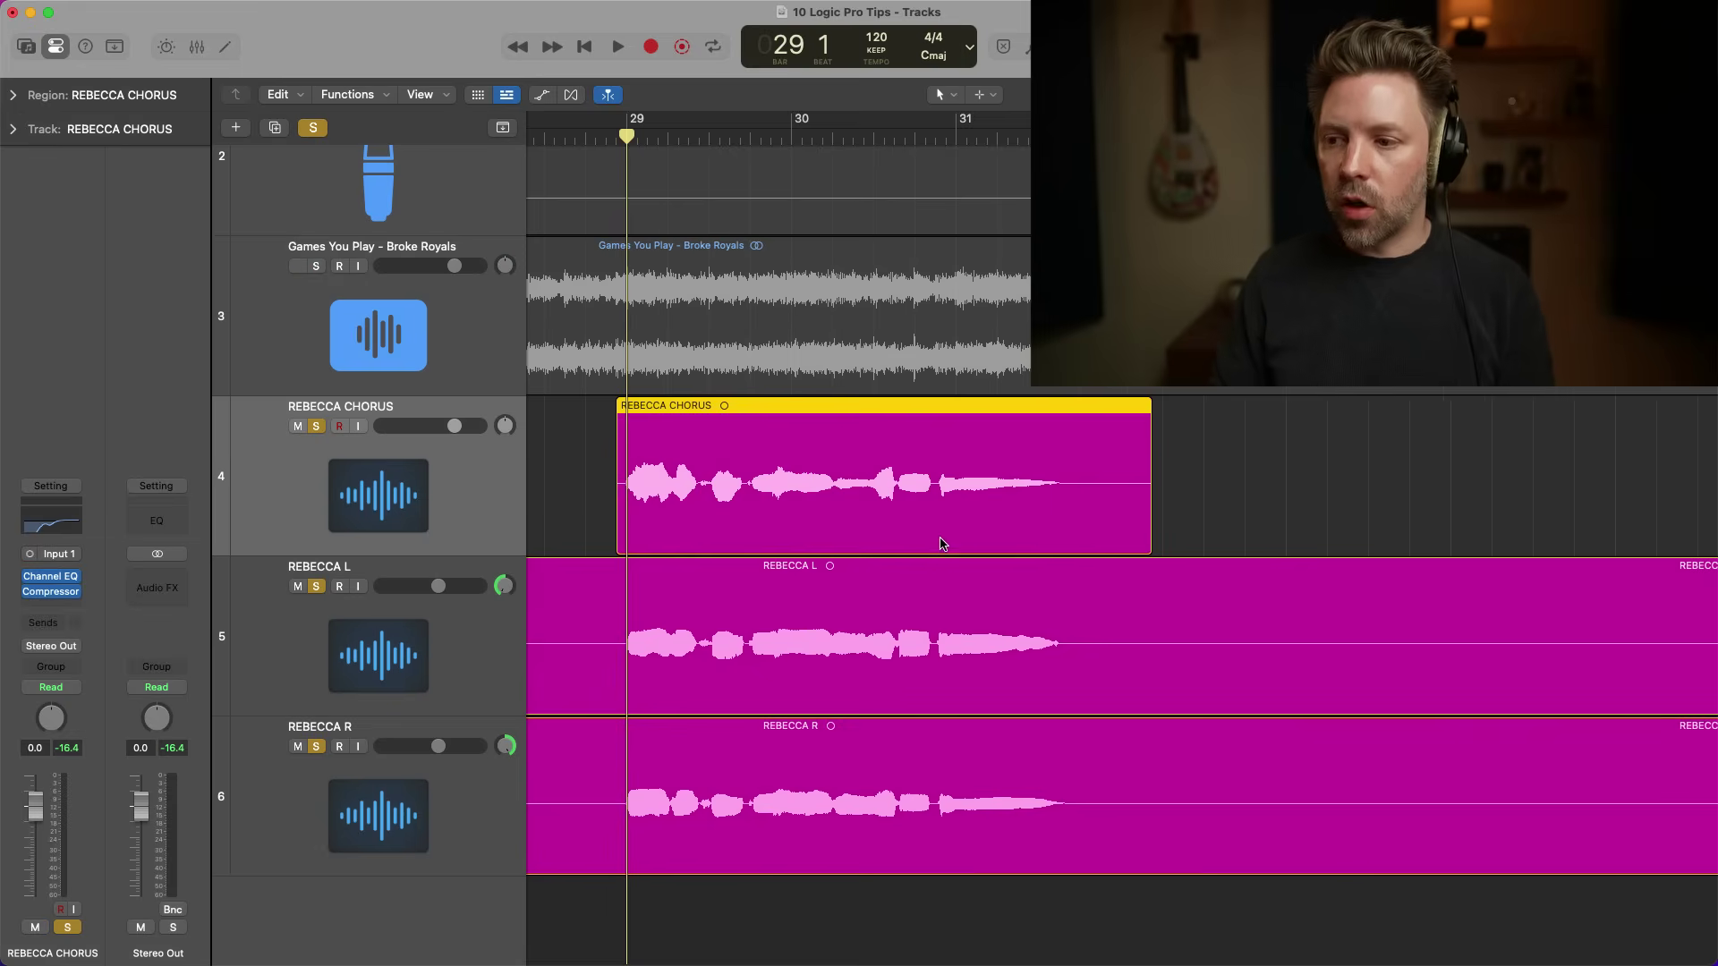
- Try to isolate the last sung note on the left vocal track by splitting its region at about 31 3 and at 30 4
{"action": "left_click", "coordinate": [935, 133]}
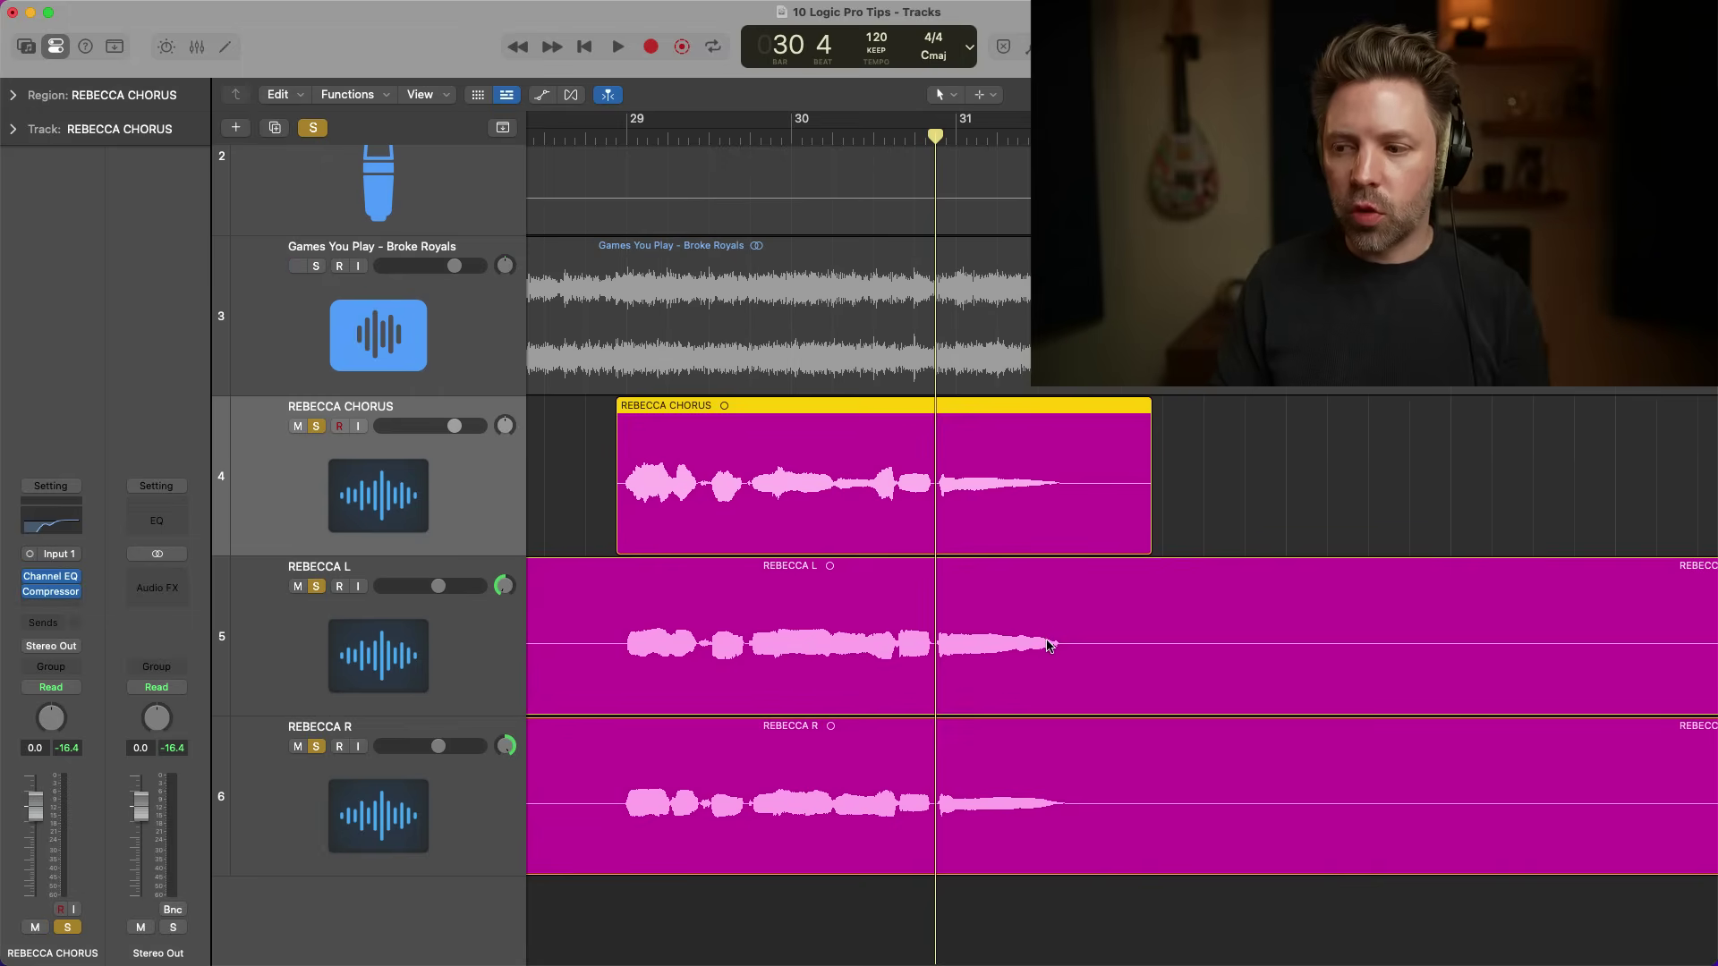
{"action": "key", "text": "space"}
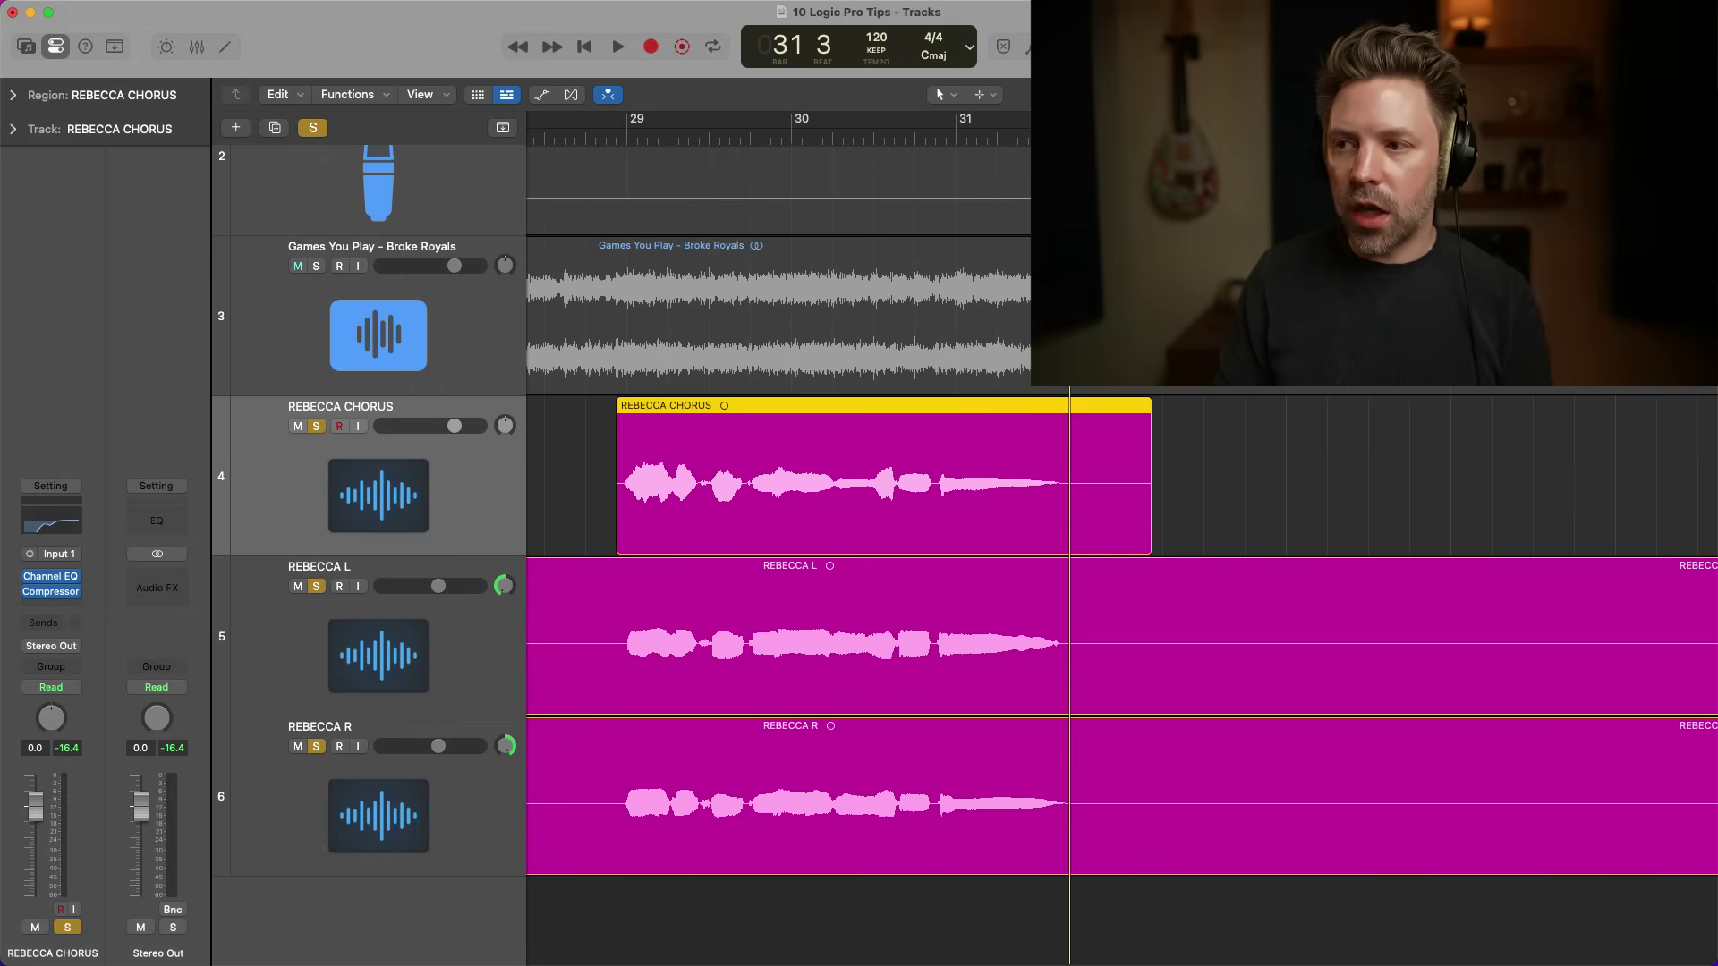
{"action": "left_click", "coordinate": [1058, 666]}
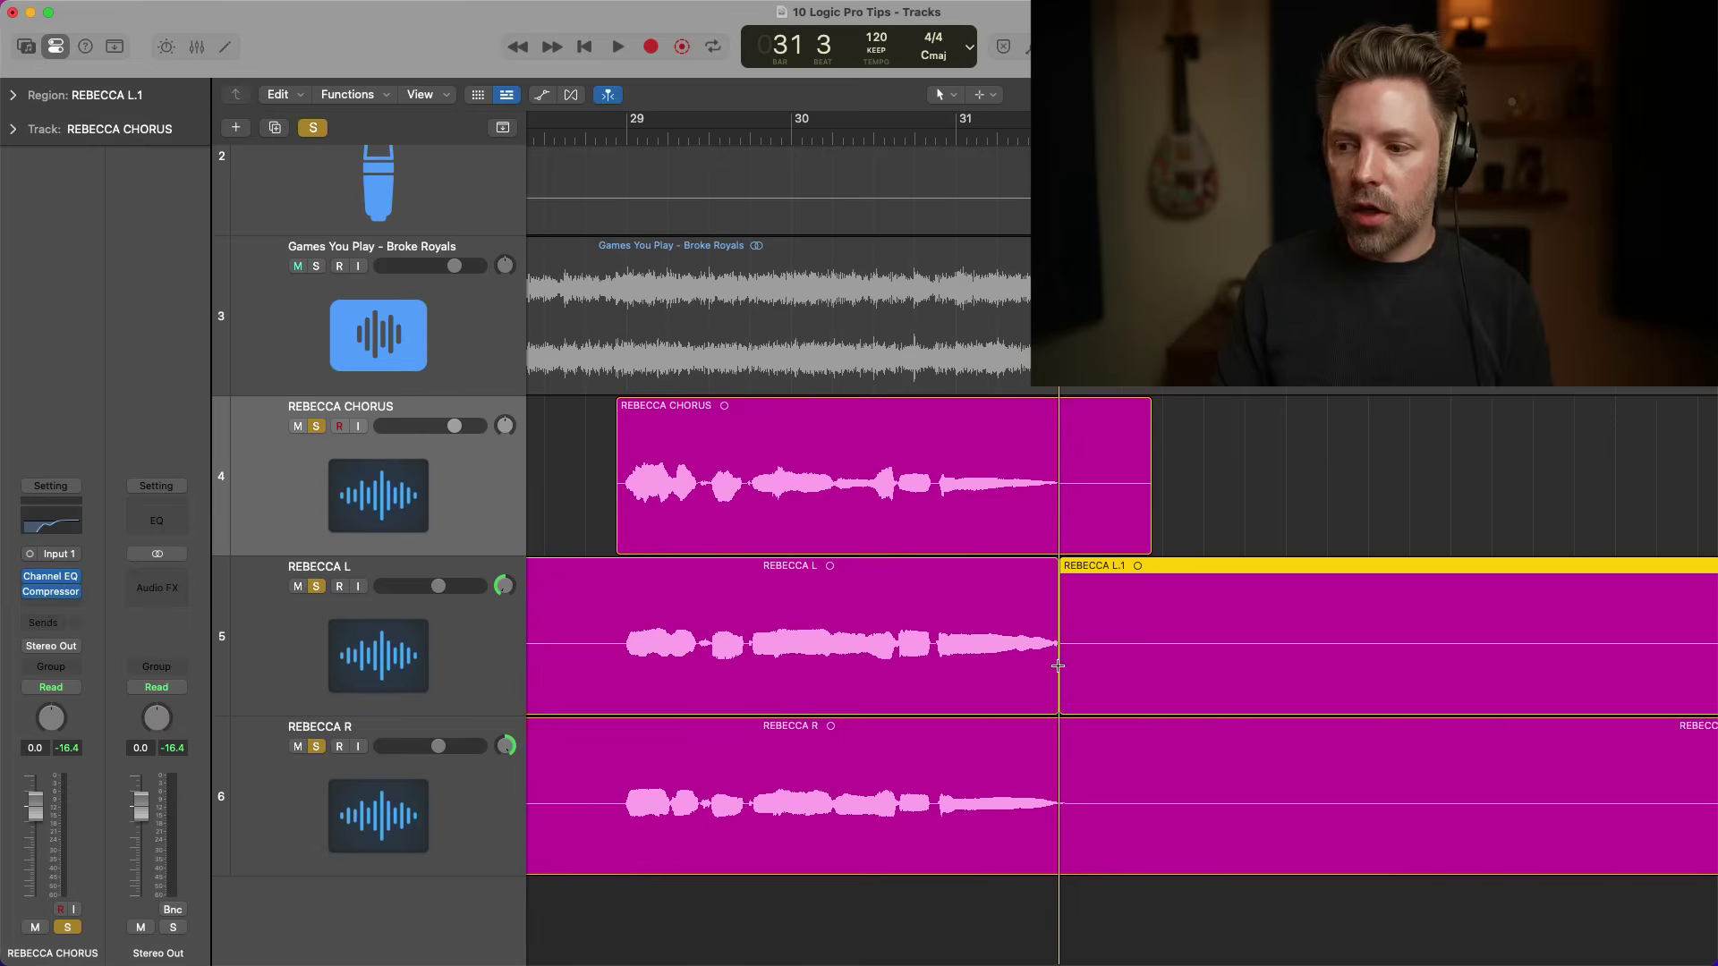
{"action": "left_click", "coordinate": [983, 631]}
{"action": "left_click_drag", "start_coordinate": [1059, 134], "coordinate": [935, 134]}
{"action": "key", "text": "super+t"}
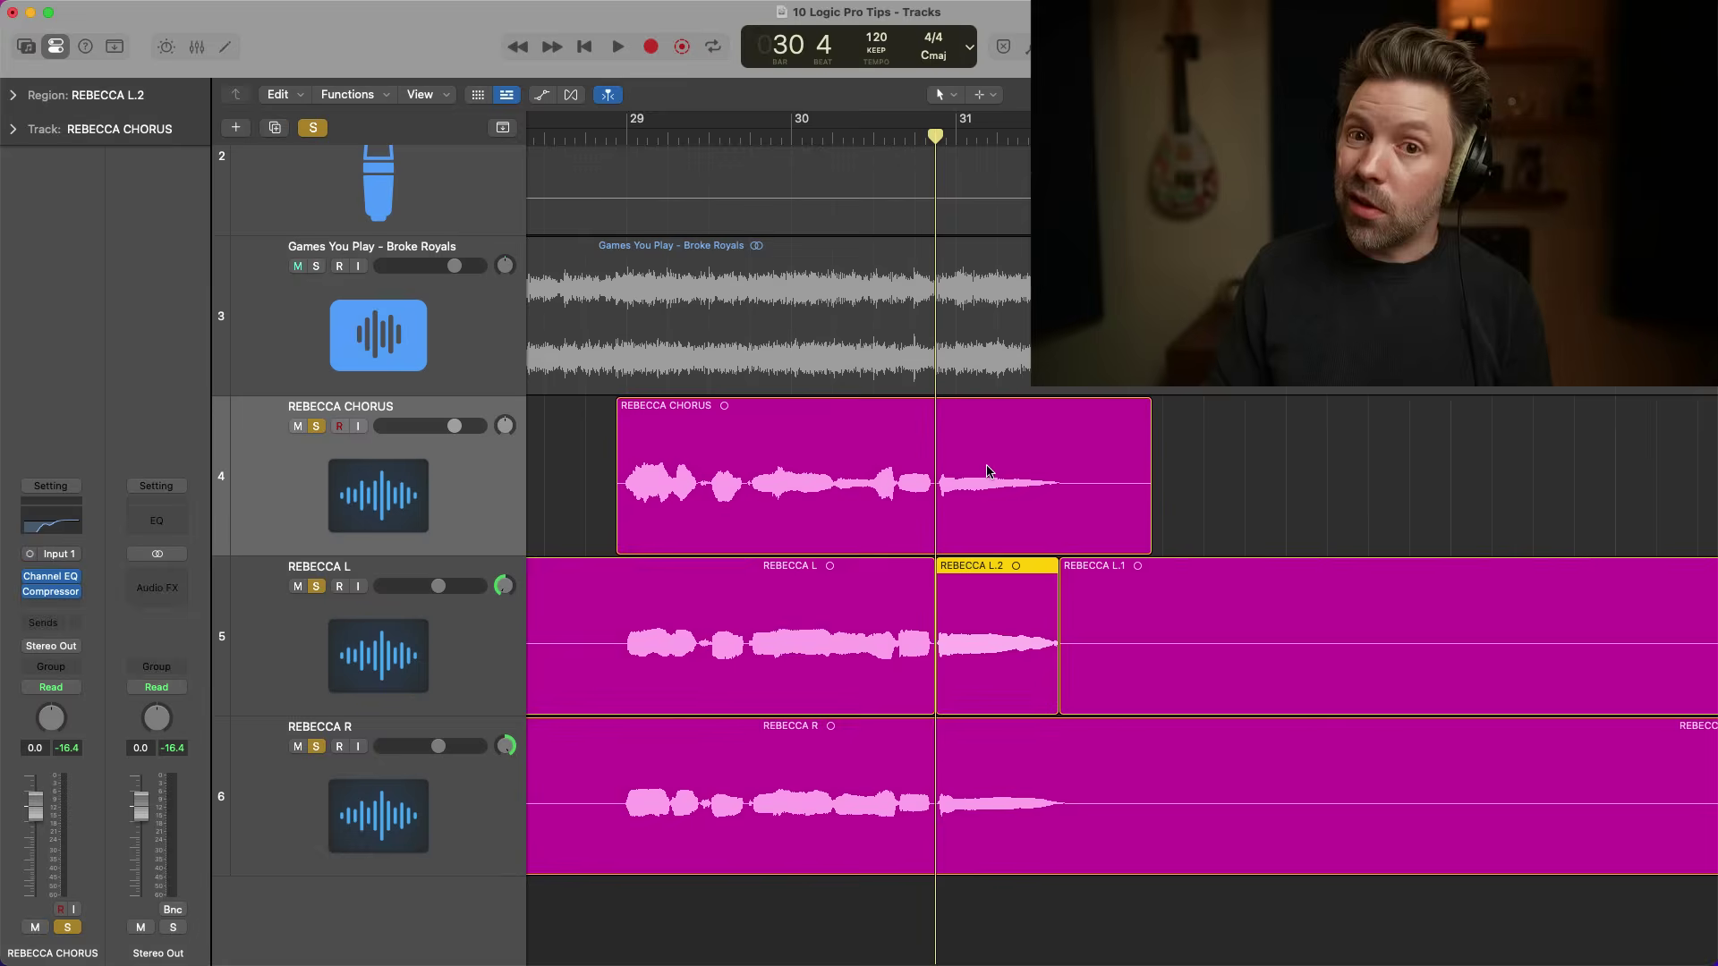
{"action": "key", "text": "super+z"}
{"action": "key", "text": "super+z"}
- Split the last sung note out of the left vocal region with a marquee selection, and time-compress it to end at about 31 3
{"action": "left_click", "coordinate": [981, 101]}
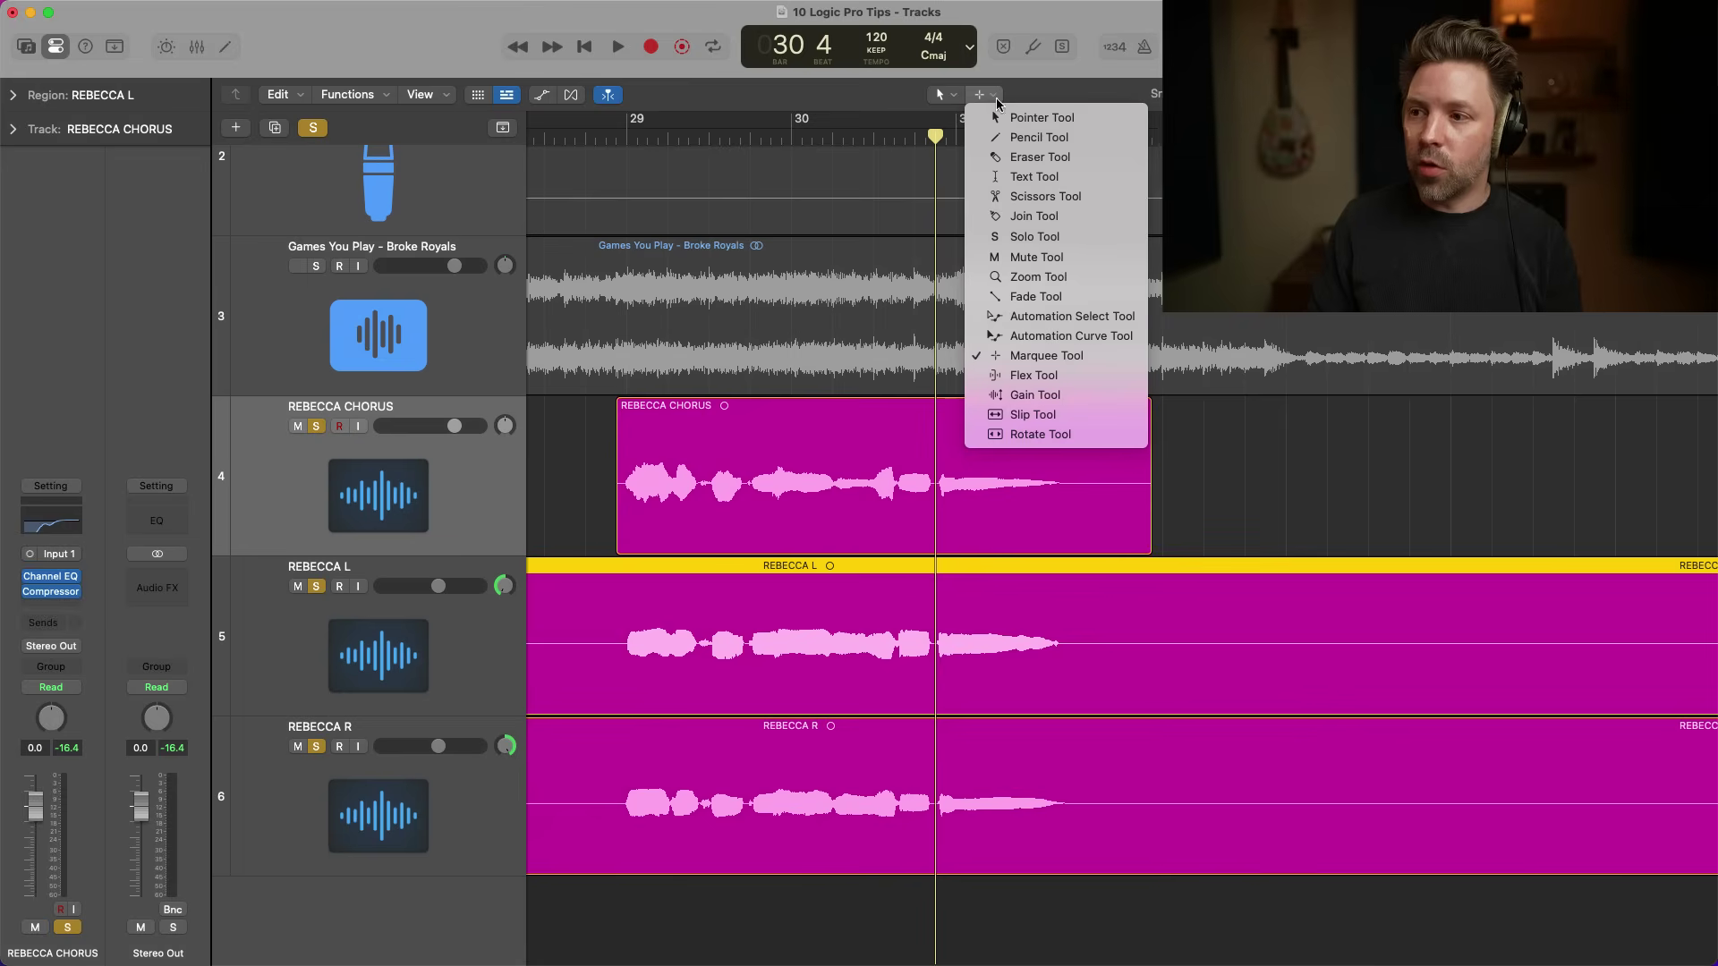
{"action": "left_click", "coordinate": [861, 101]}
{"action": "left_click_drag", "start_coordinate": [960, 645], "coordinate": [1055, 669]}
{"action": "left_click", "coordinate": [1025, 709]}
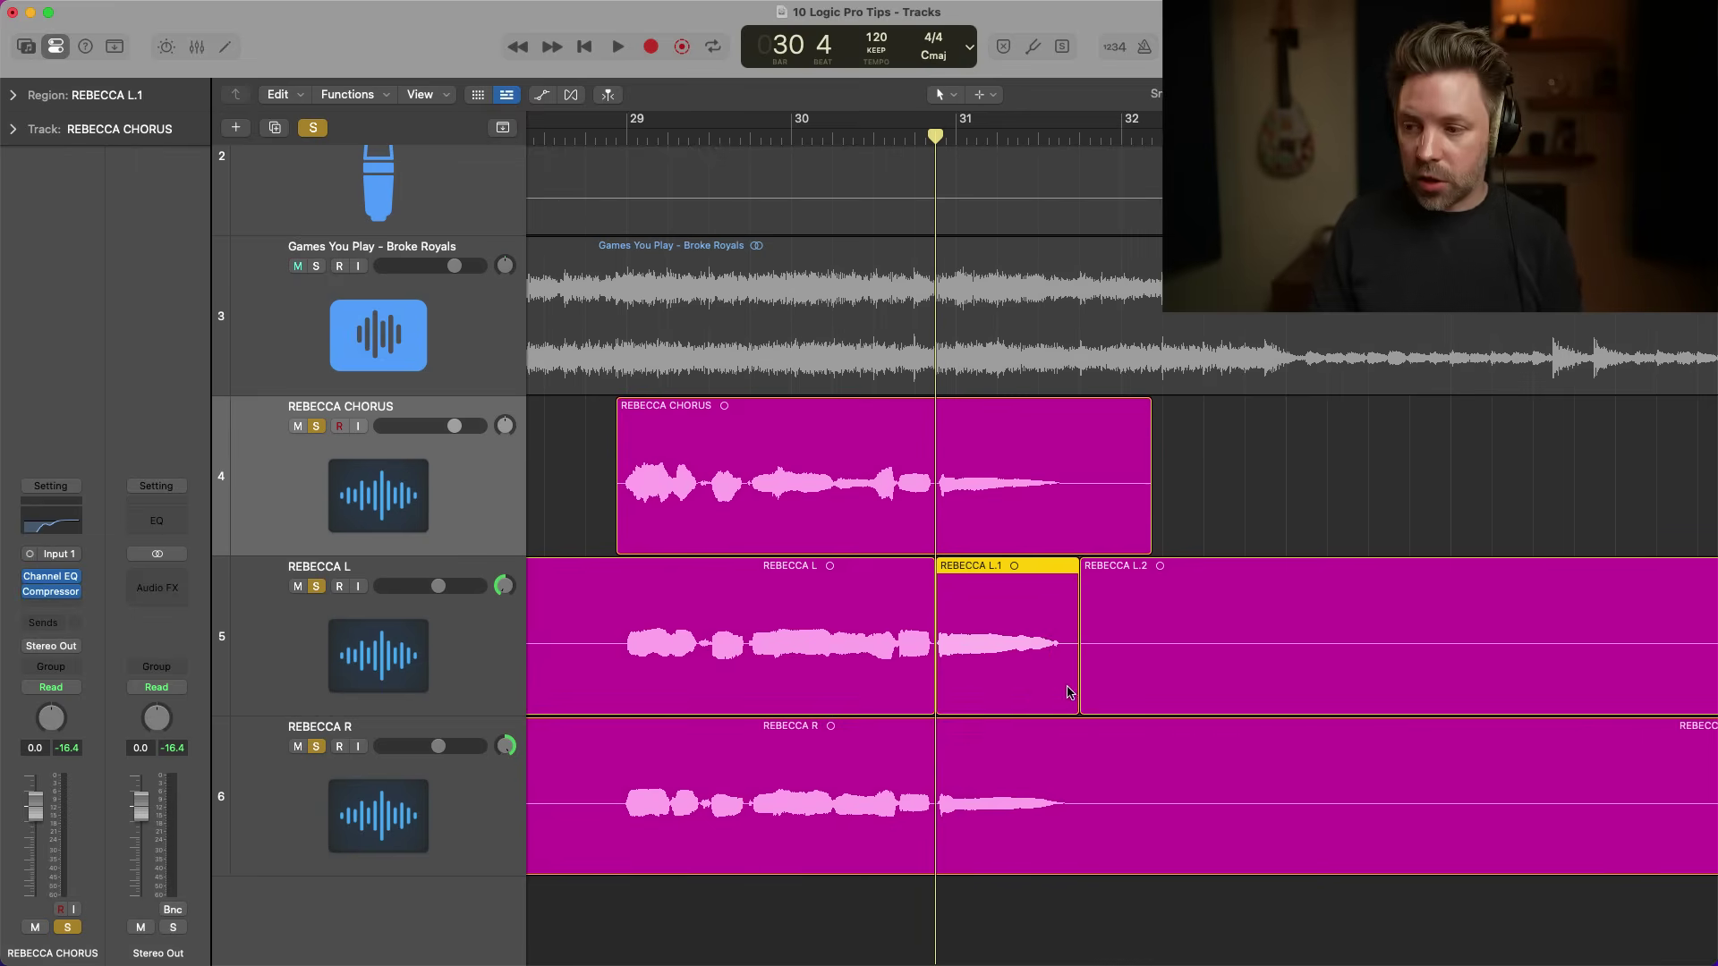
{"action": "left_click_drag", "start_coordinate": [1073, 697], "coordinate": [1057, 699]}
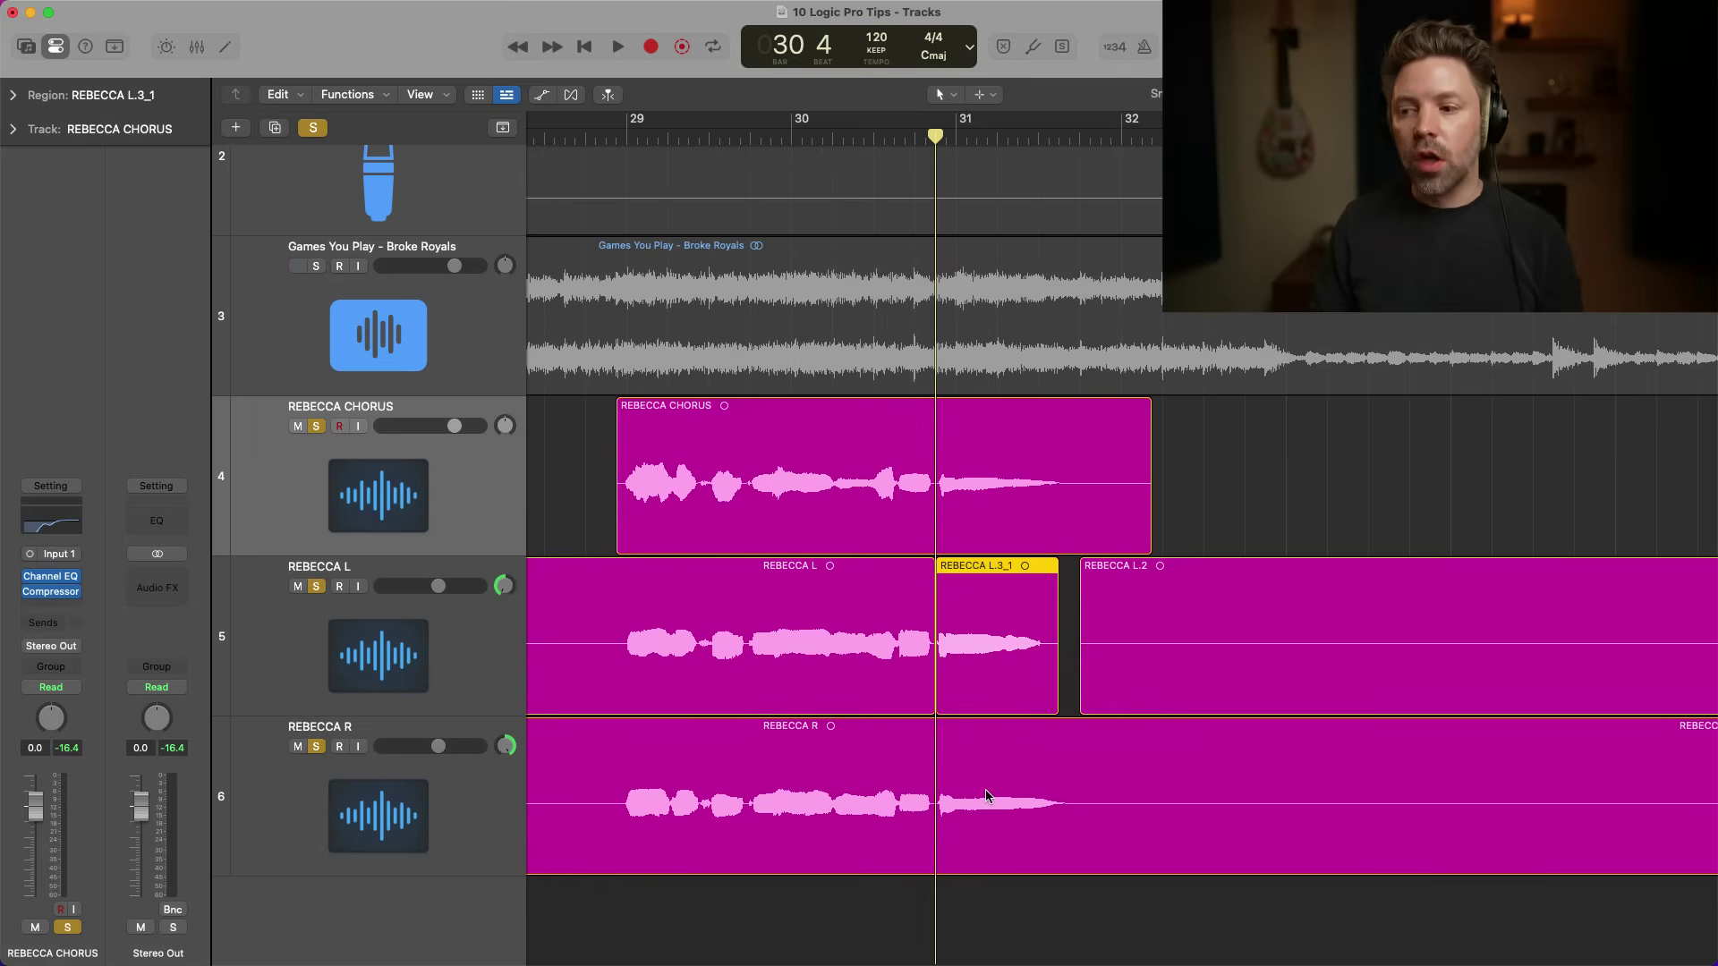
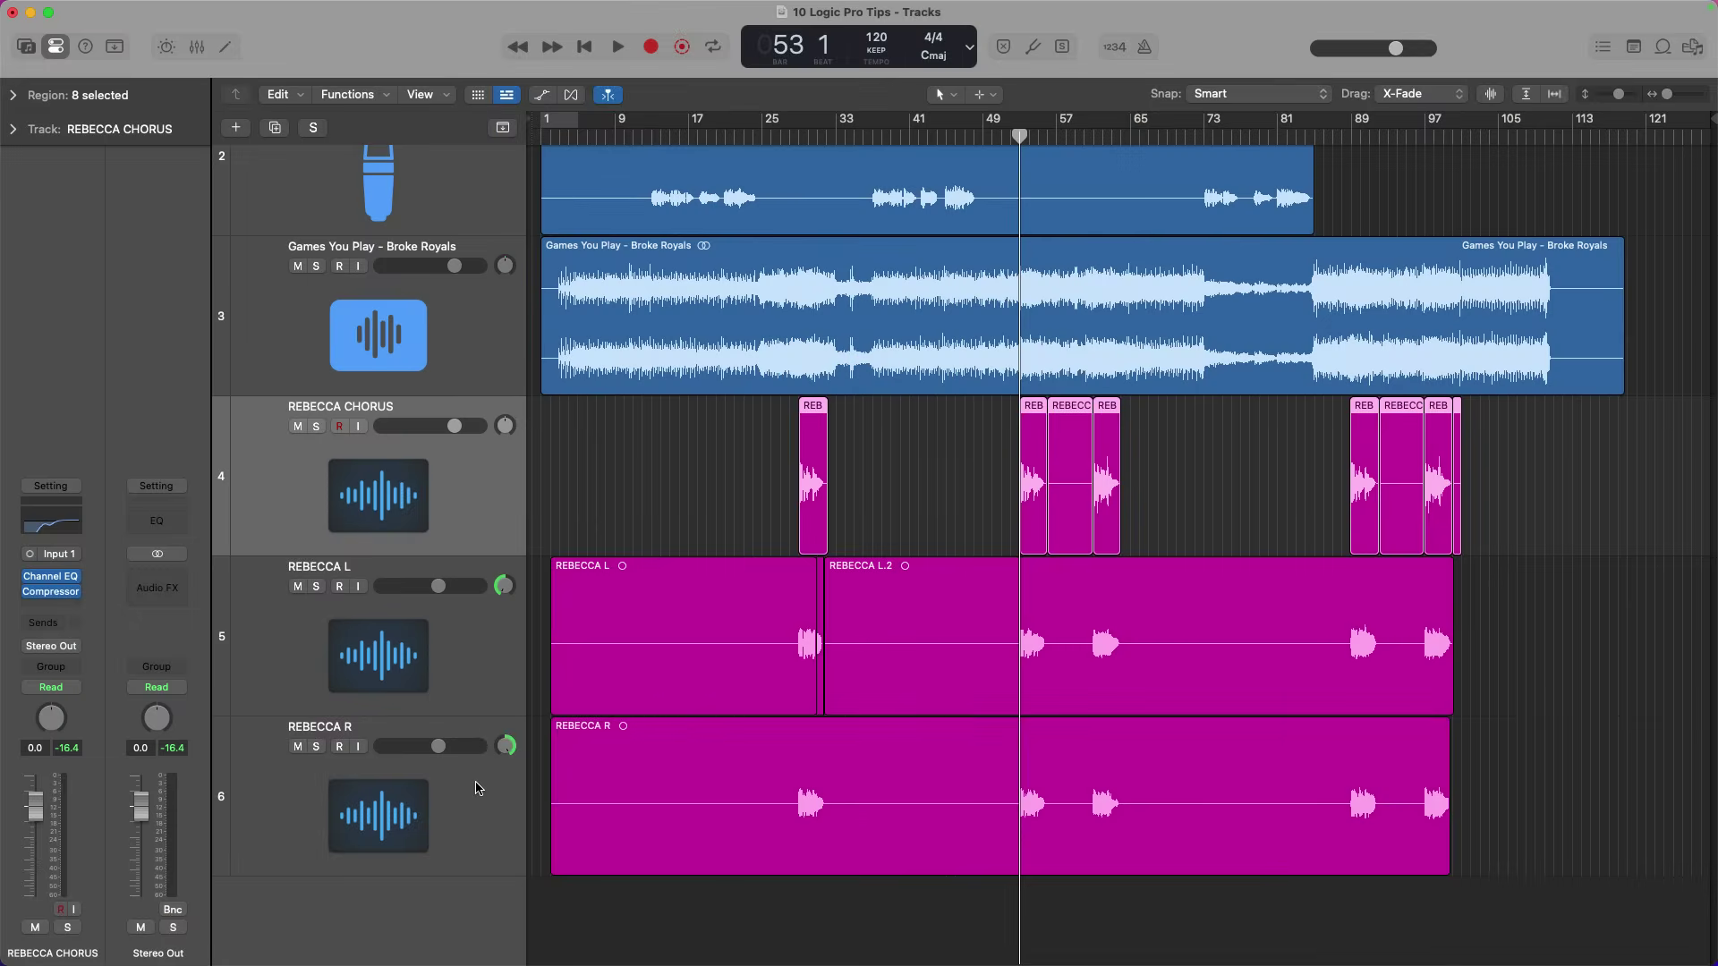
- Group the chorus, left and right vocal tracks into a summing stack named VOCALS, and leave the stack expanded
{"action": "left_click", "coordinate": [477, 788], "text": "shift"}
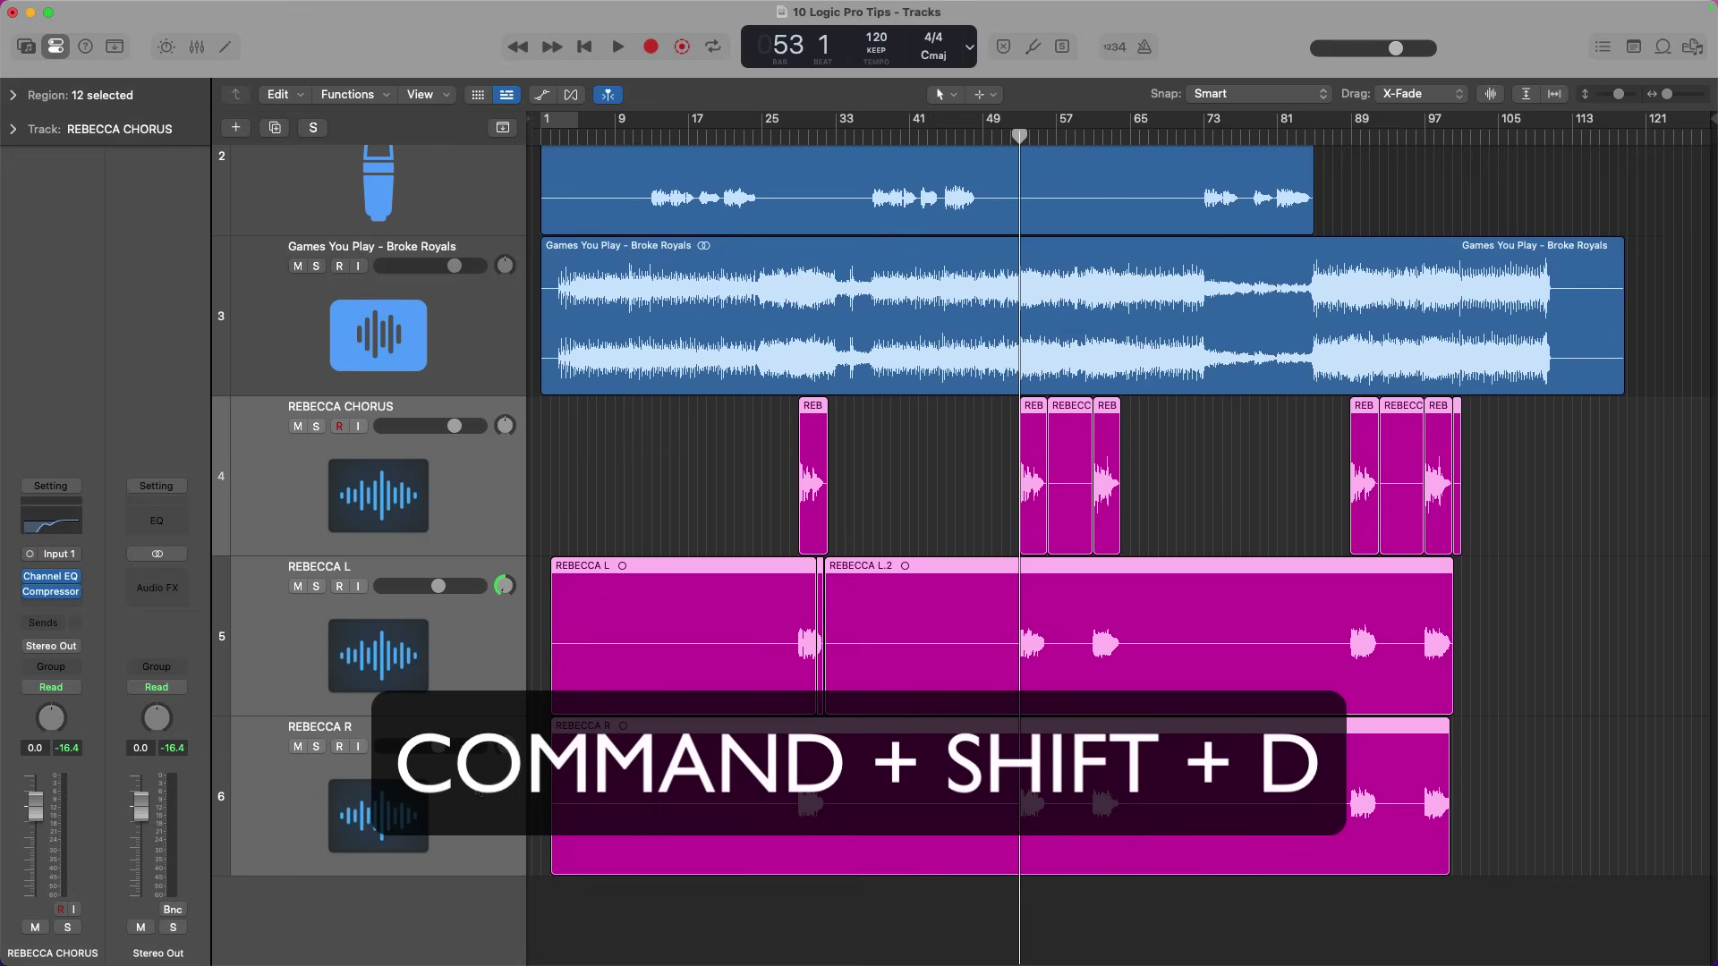
{"action": "key", "text": "super+shift+d"}
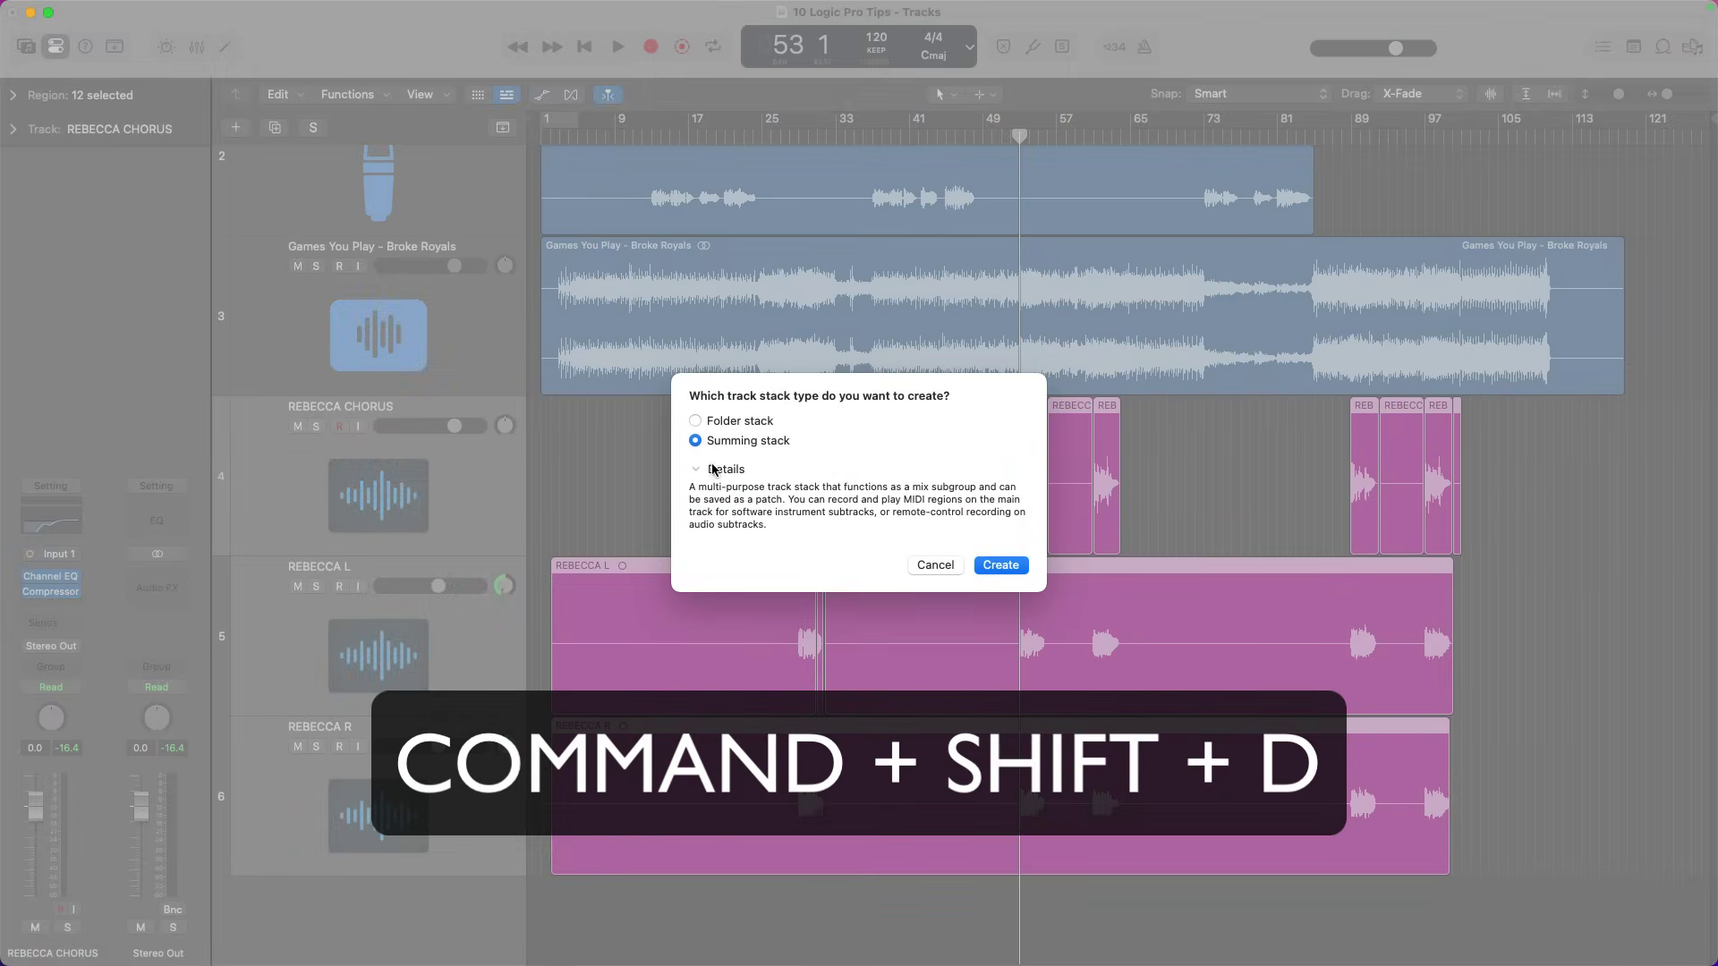
{"action": "left_click", "coordinate": [1000, 567]}
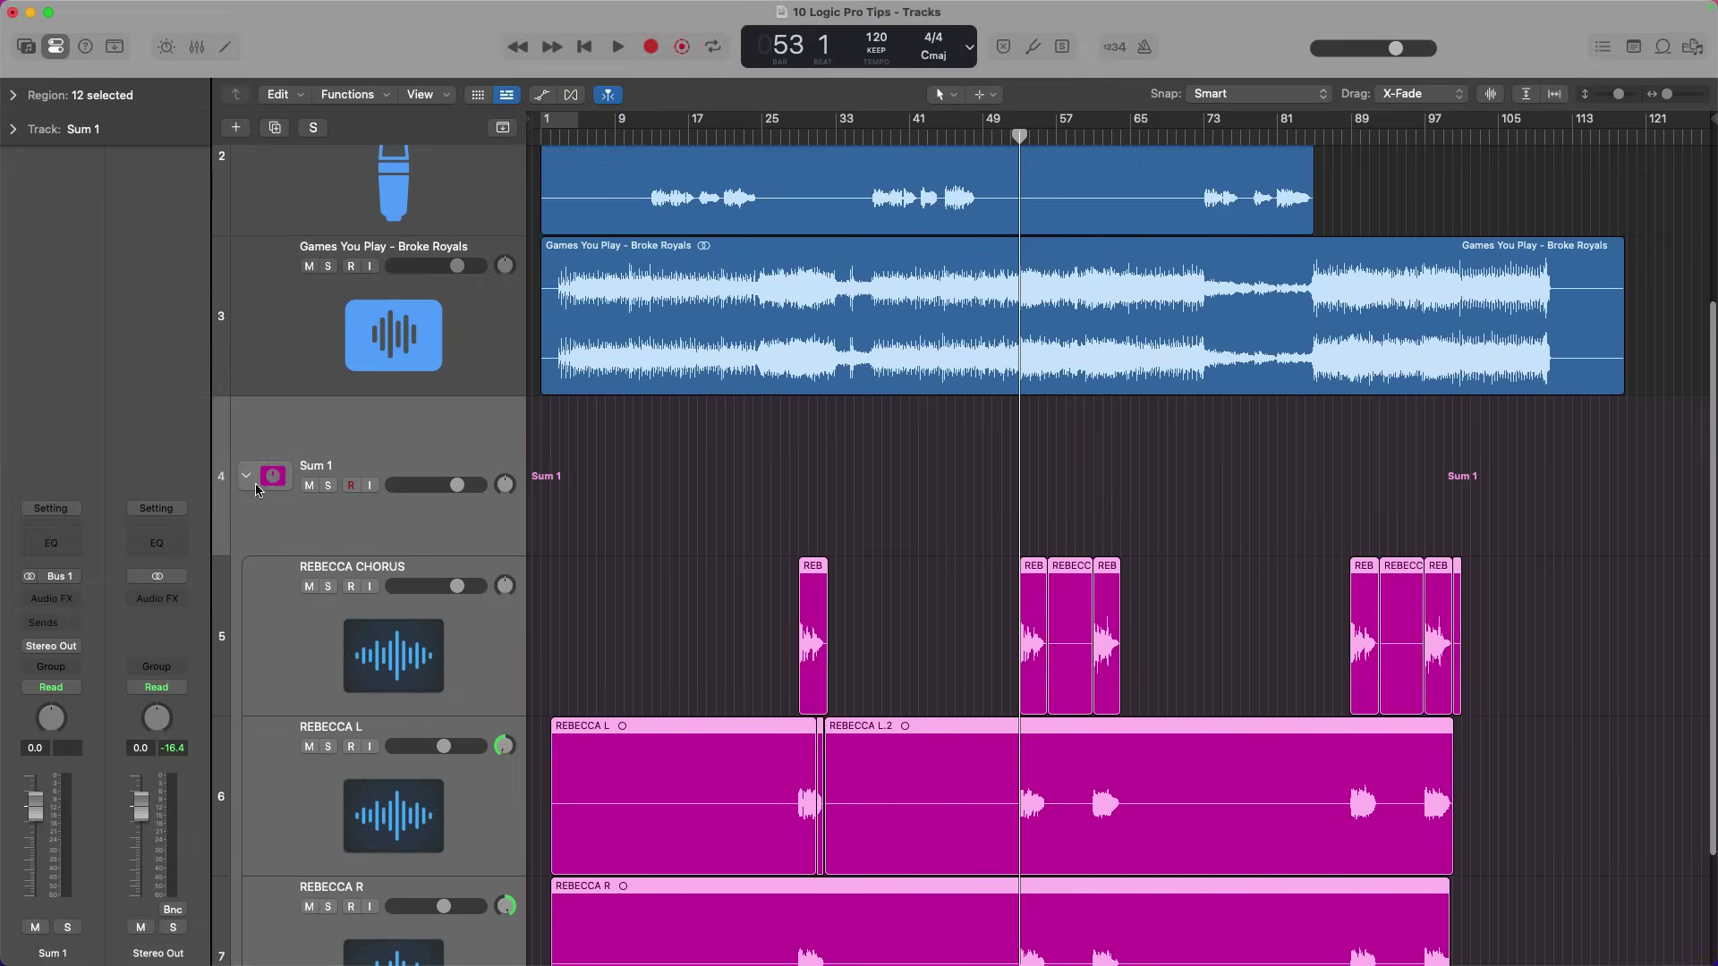
{"action": "left_click", "coordinate": [242, 477]}
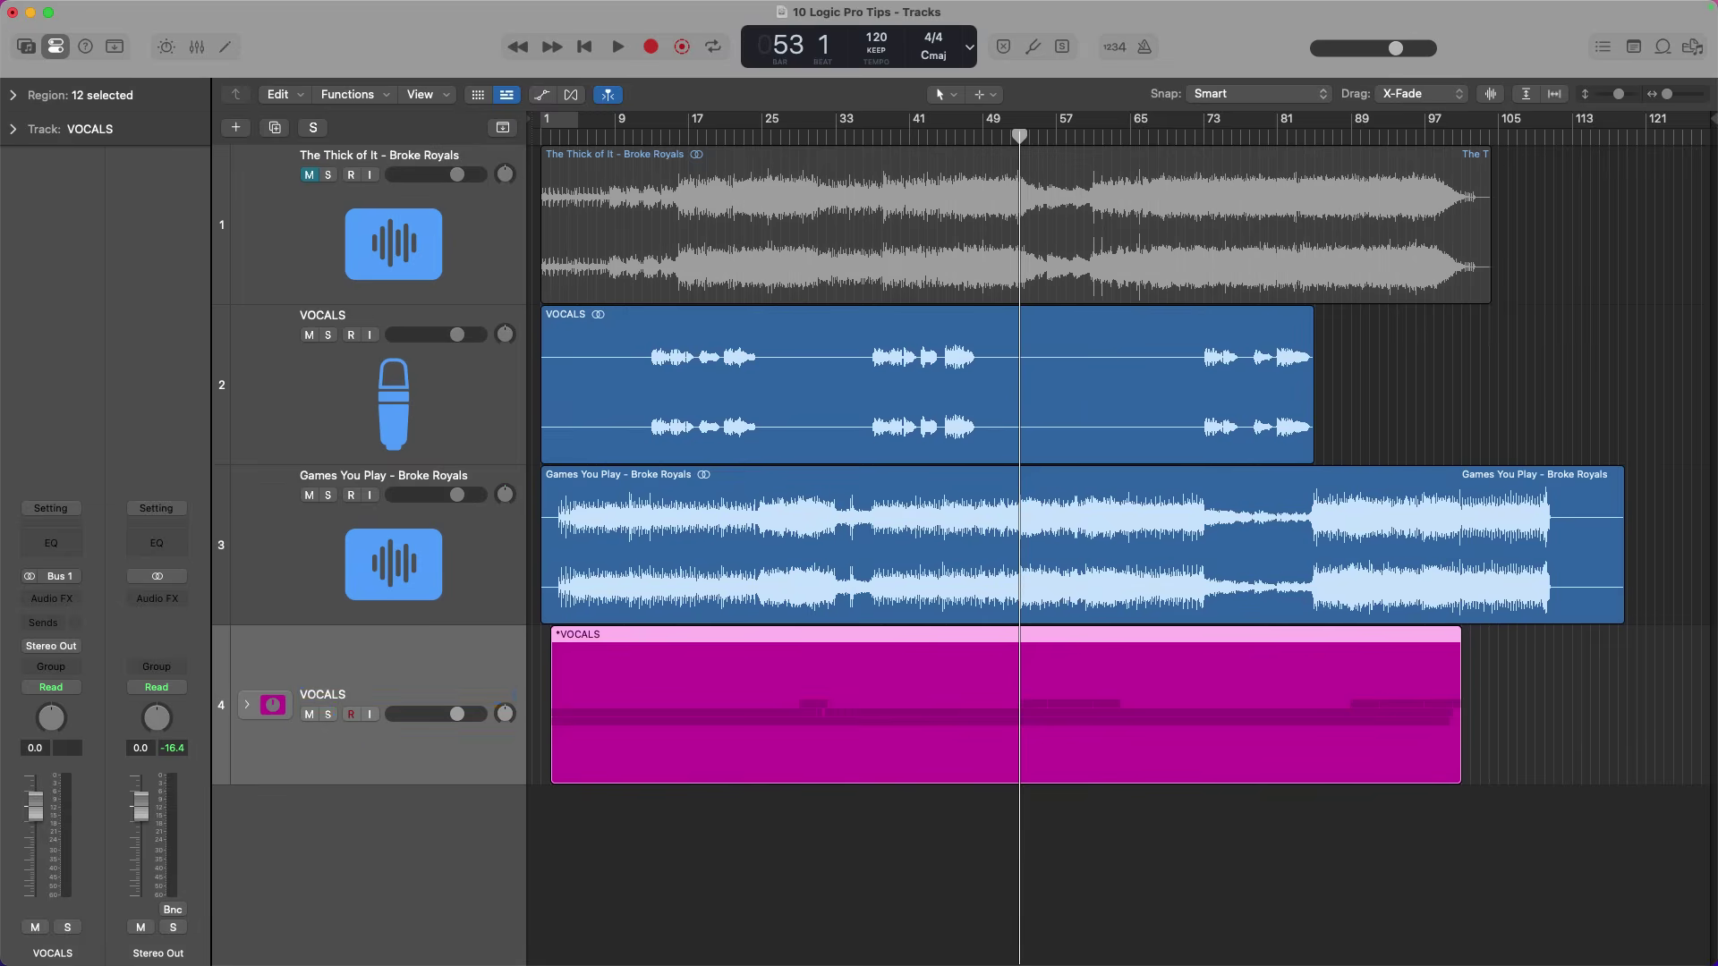
{"action": "left_click", "coordinate": [247, 707]}
{"action": "left_click", "coordinate": [247, 706]}
{"action": "left_click", "coordinate": [249, 706]}
{"action": "scroll", "coordinate": [590, 739], "scroll_direction": "down", "scroll_amount": 5}
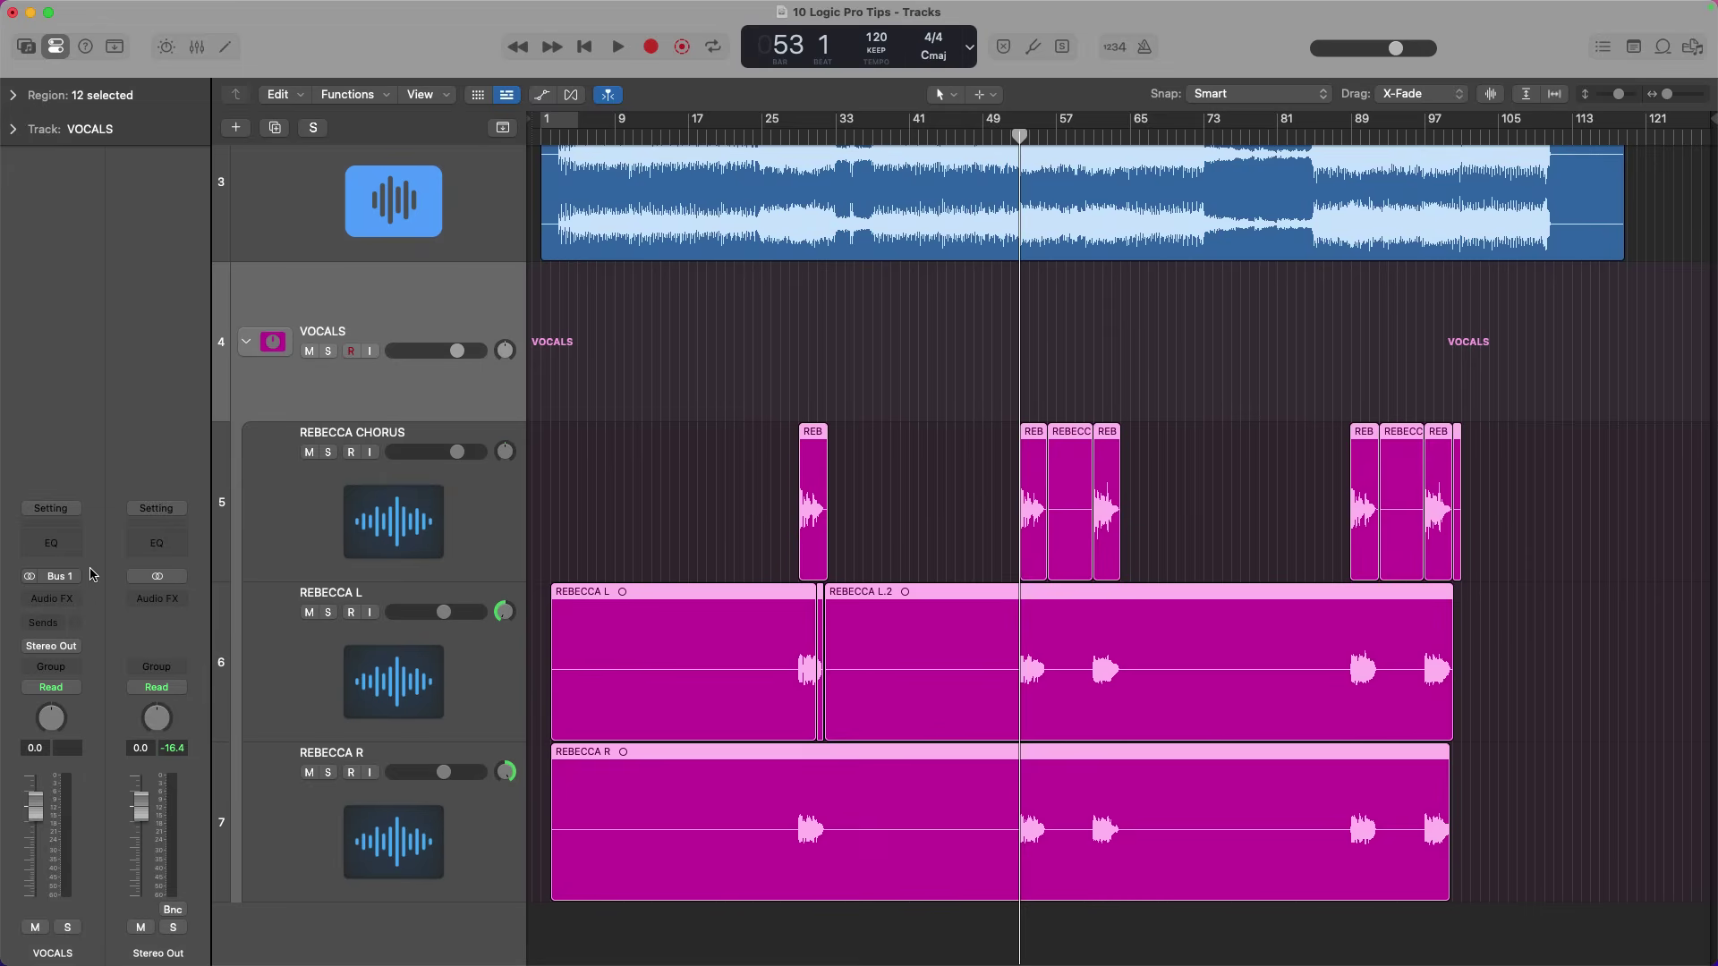
- Add a Channel EQ to the VOCALS stack, solo the stack and start playback from bar 53
{"action": "left_click", "coordinate": [57, 548]}
{"action": "left_click_drag", "start_coordinate": [1027, 265], "coordinate": [706, 460]}
{"action": "key", "text": "s"}
{"action": "key", "text": "space"}
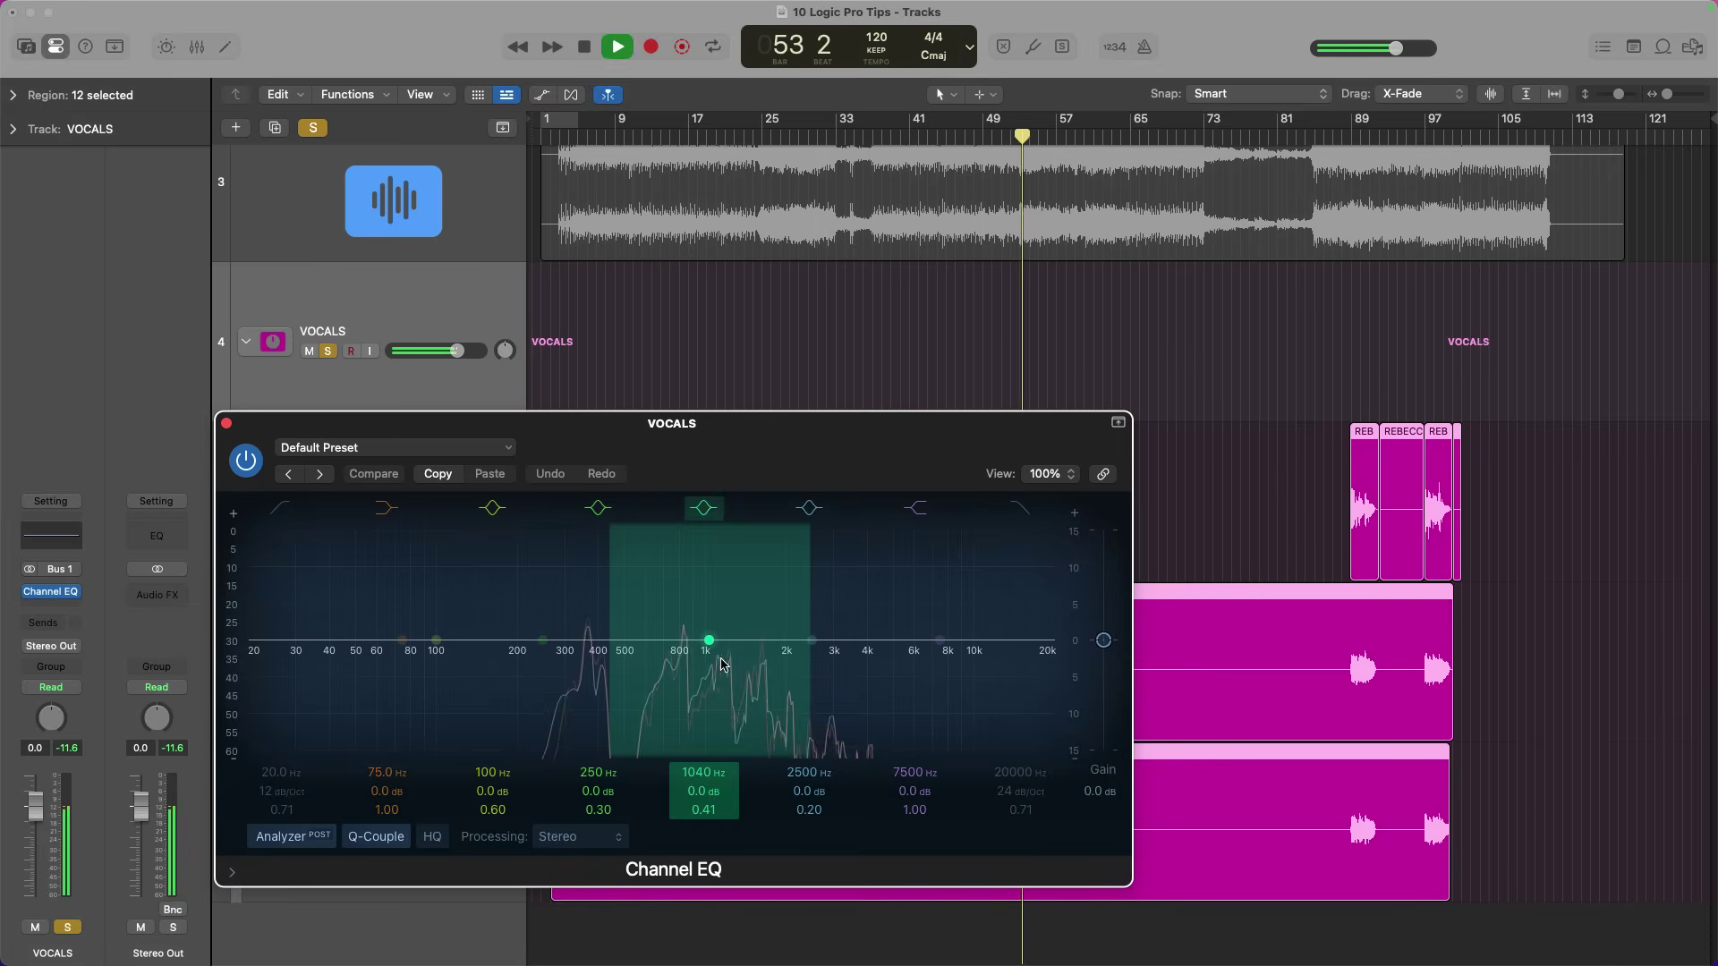
- Cut 3.4 dB at 790 Hz and boost 4.2 dB at 3080 Hz in the VOCALS stack's Channel EQ
{"action": "left_click", "coordinate": [706, 633]}
{"action": "left_click_drag", "start_coordinate": [706, 633], "coordinate": [678, 666]}
{"action": "left_click", "coordinate": [812, 641]}
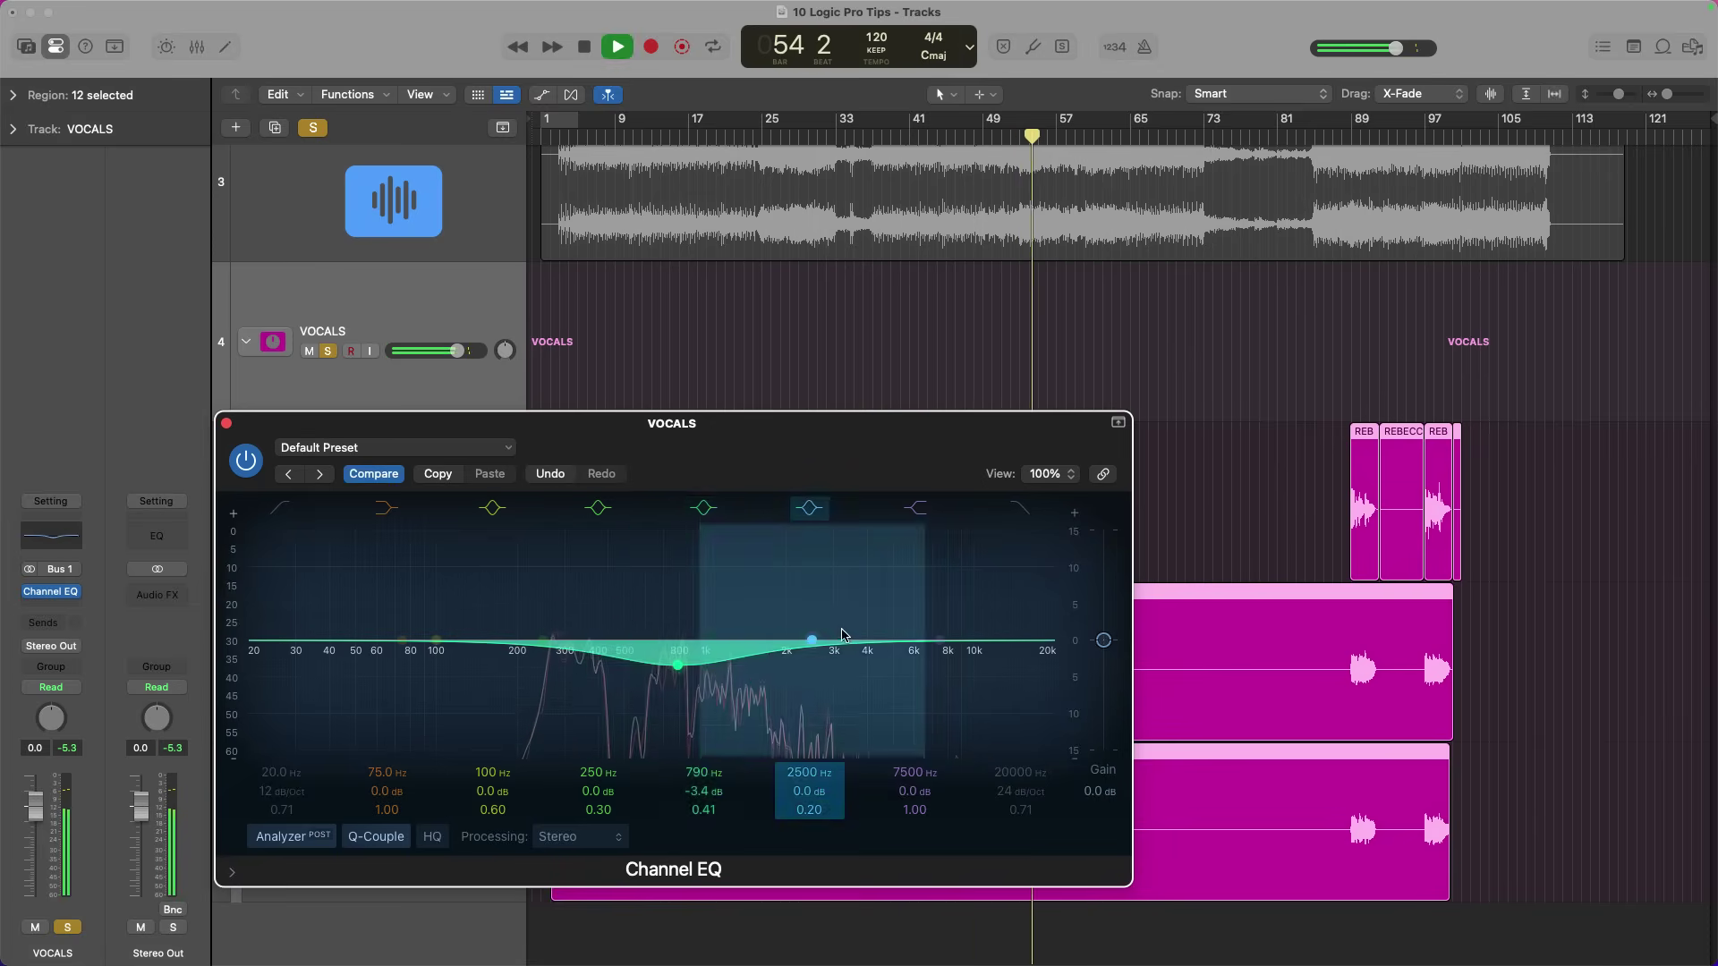
{"action": "left_click_drag", "start_coordinate": [812, 640], "coordinate": [836, 604]}
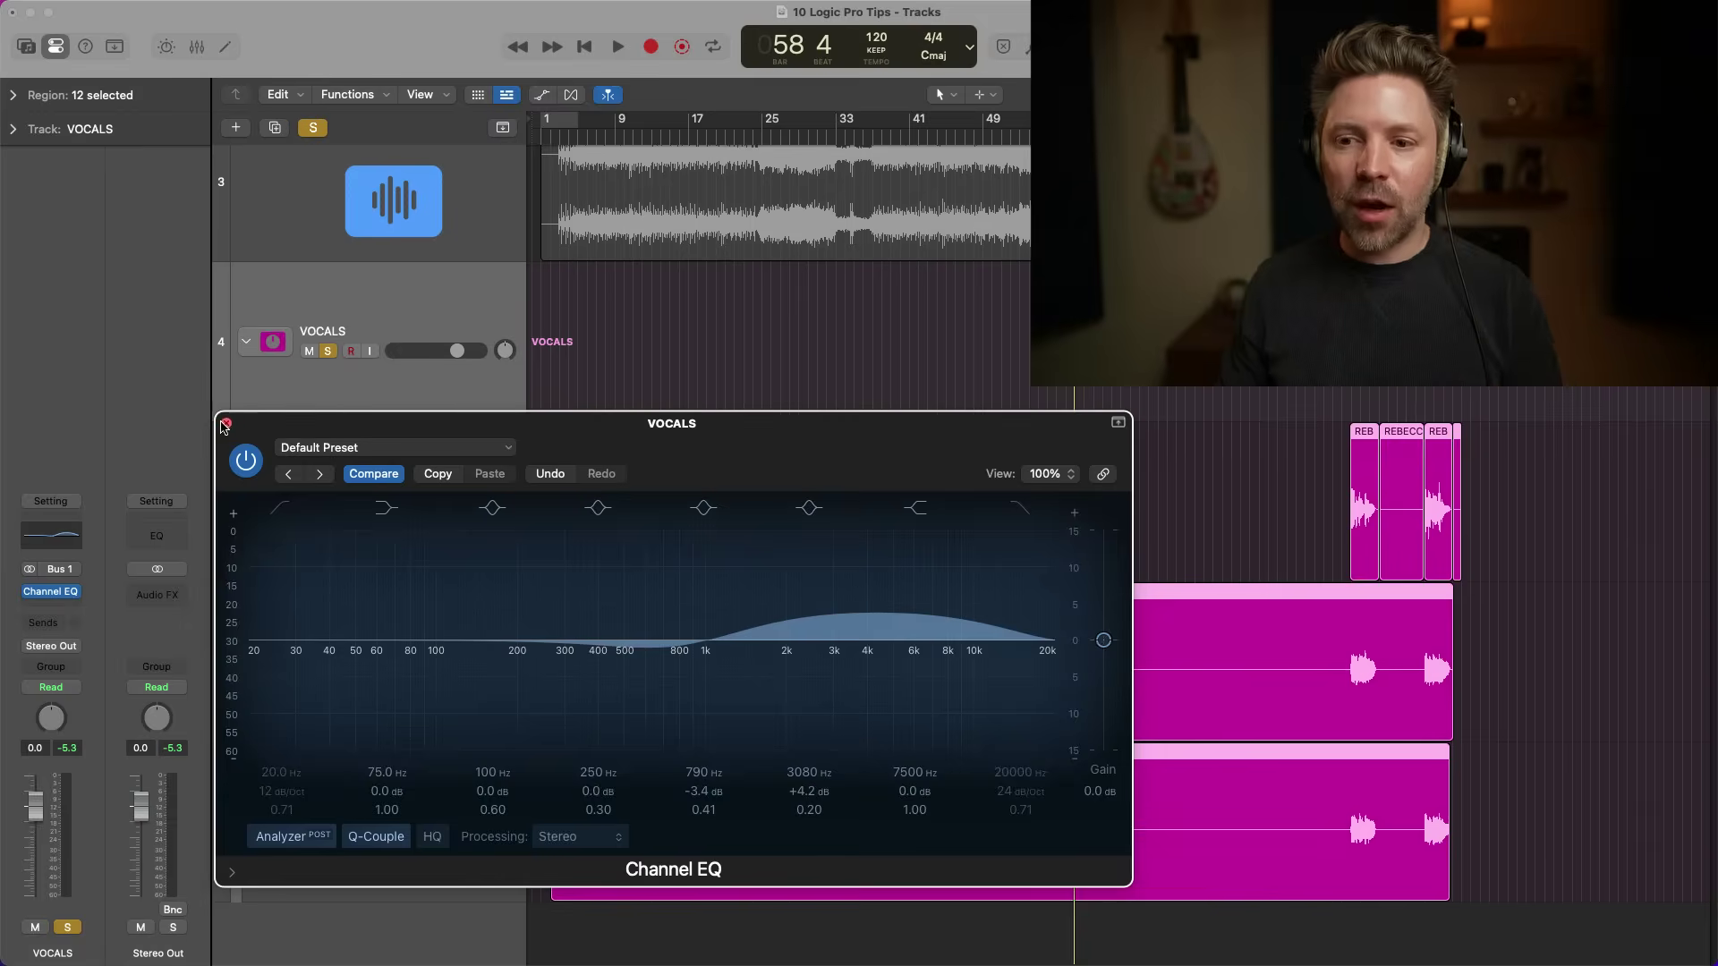
{"action": "left_click", "coordinate": [226, 424]}
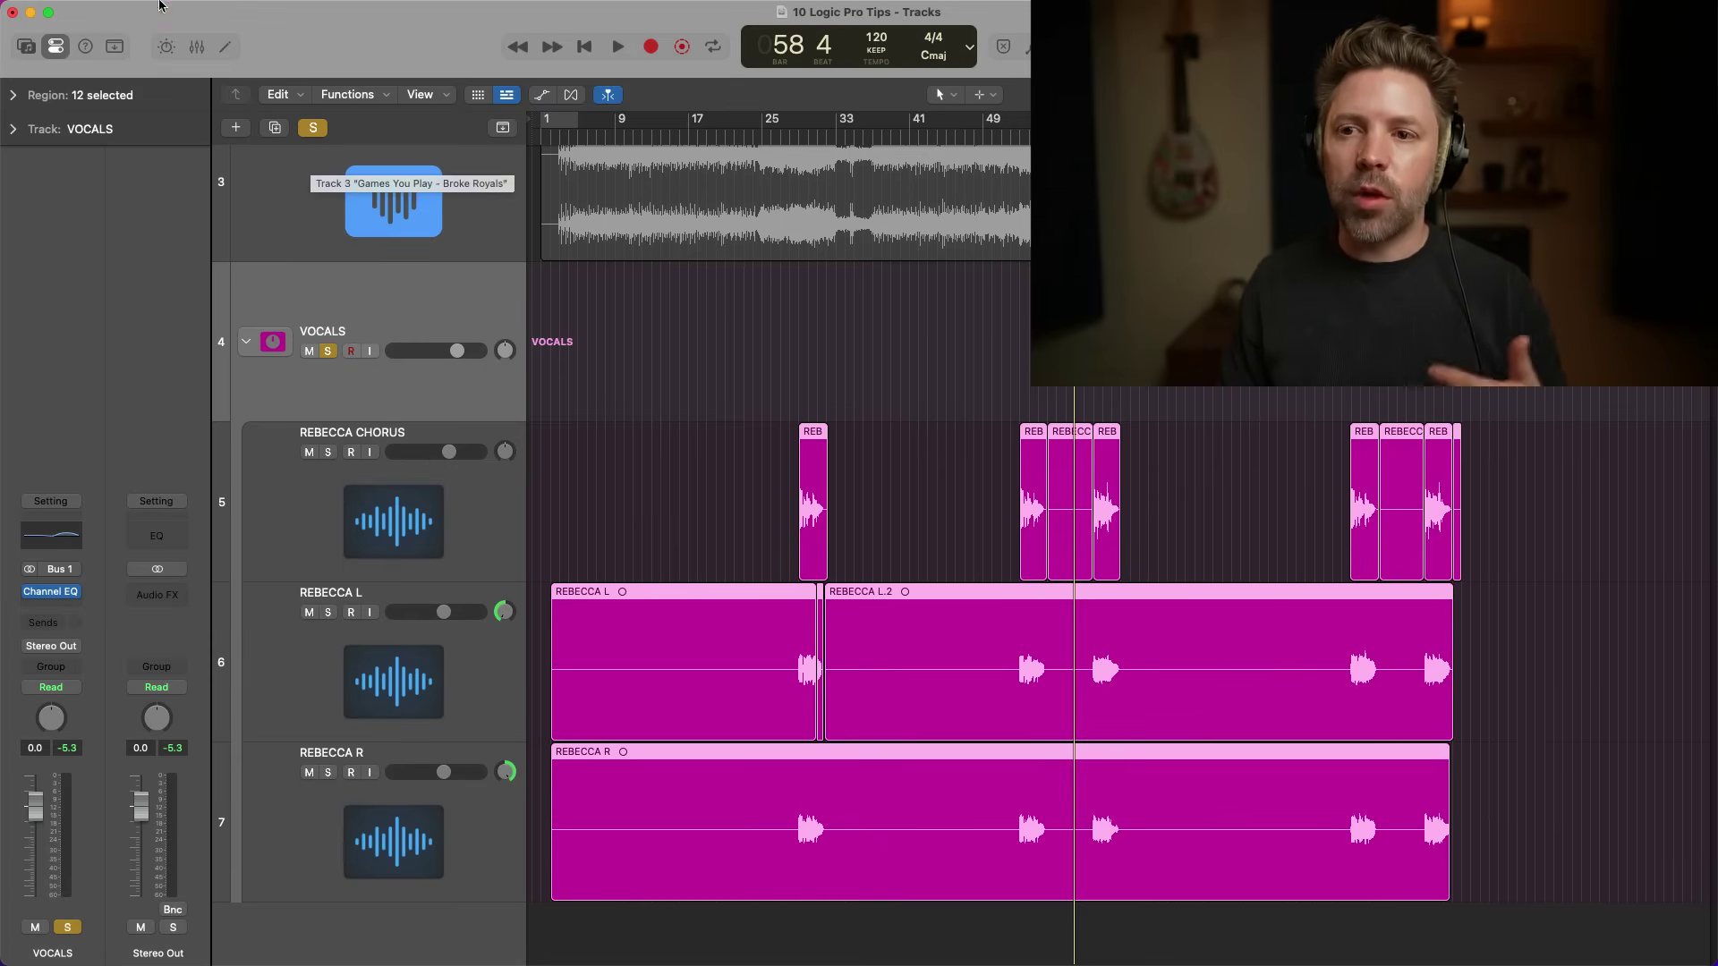
- Exclude mixer parameter changes from the project's Undo History
{"action": "left_click", "coordinate": [129, 10]}
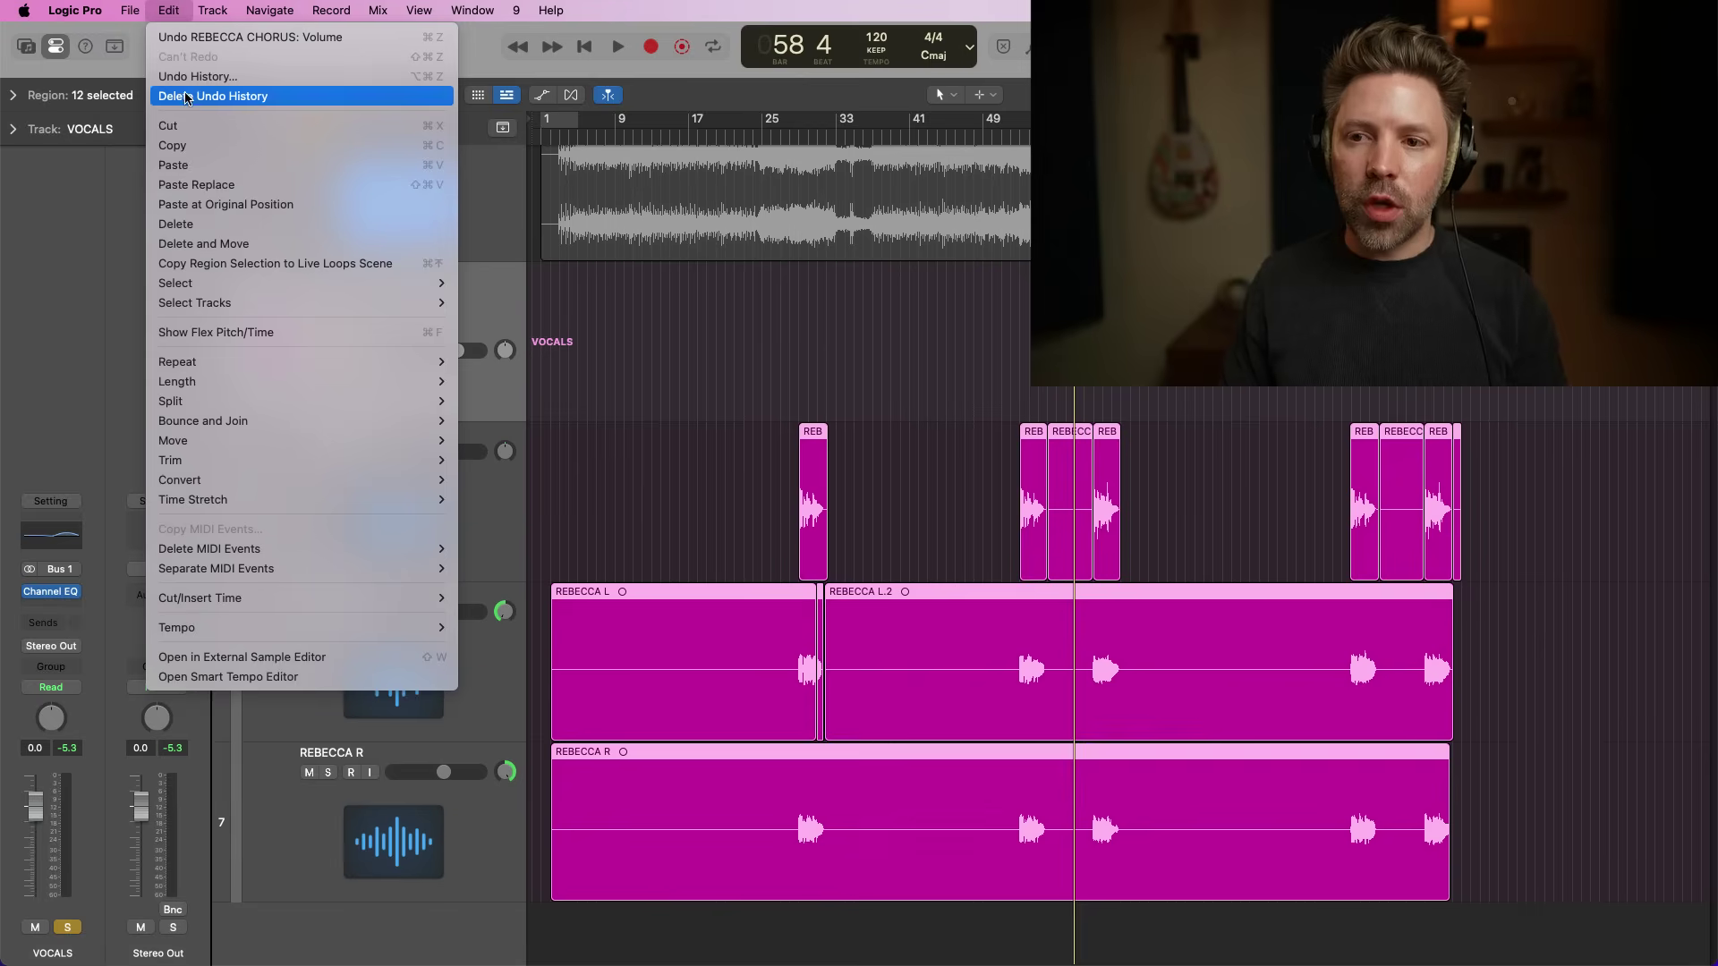
{"action": "left_click", "coordinate": [191, 79]}
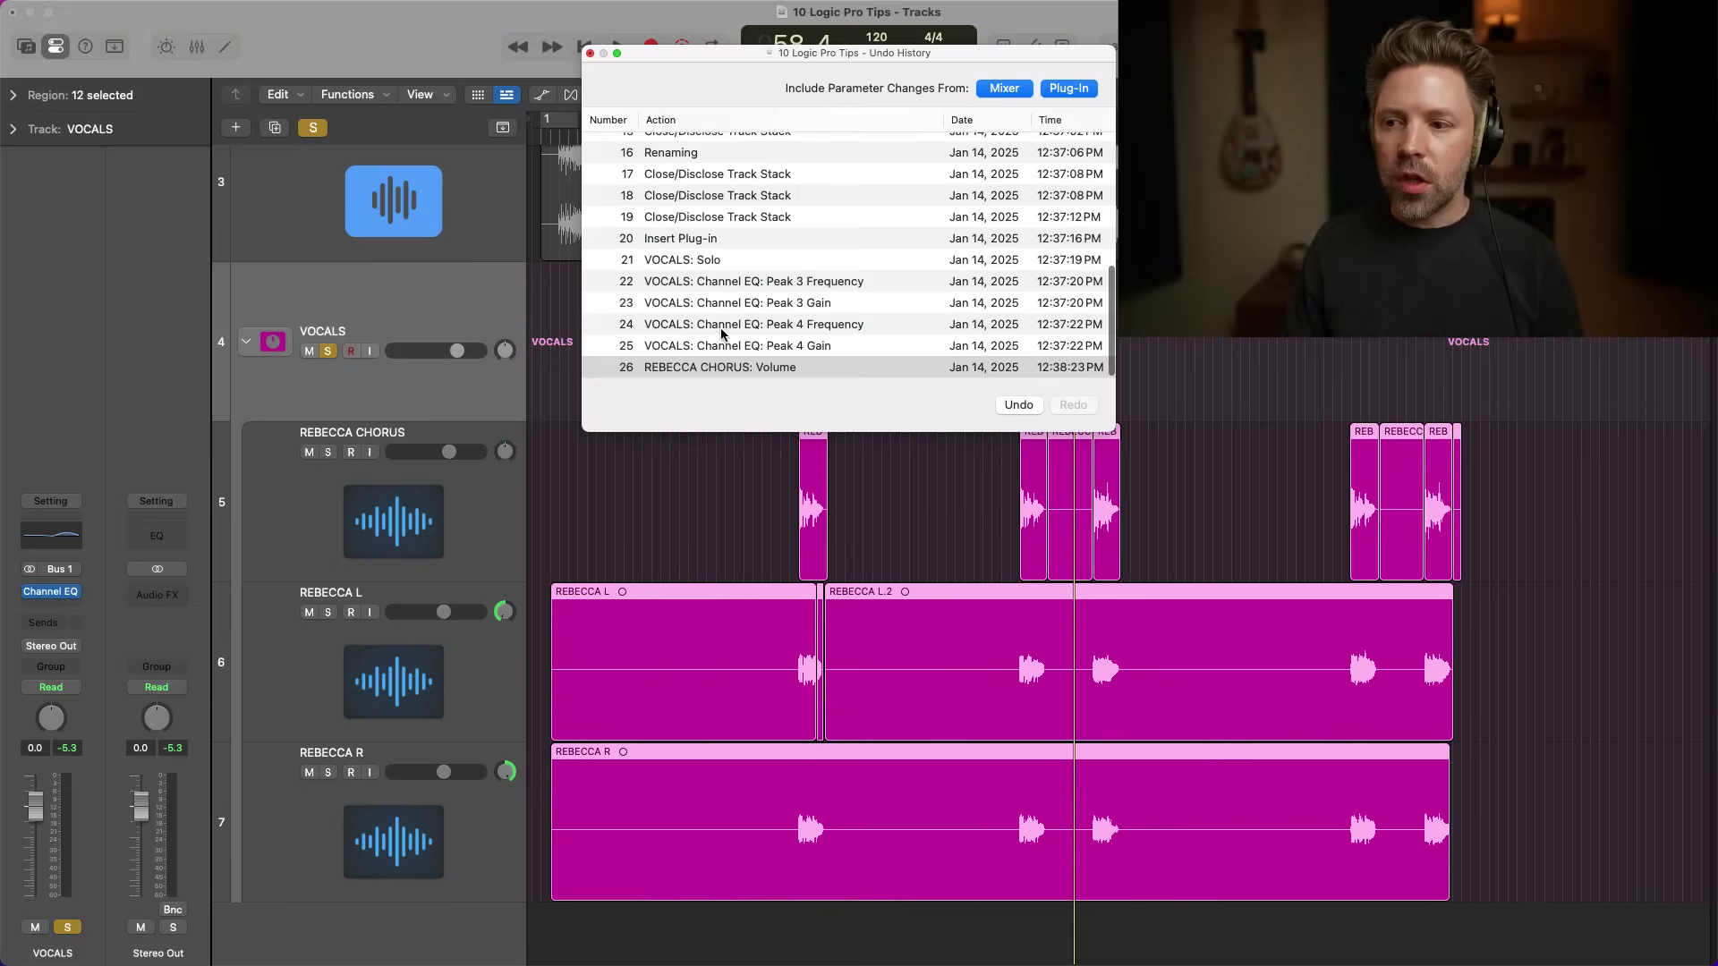
{"action": "left_click", "coordinate": [1005, 88]}
{"action": "left_click", "coordinate": [1006, 88]}
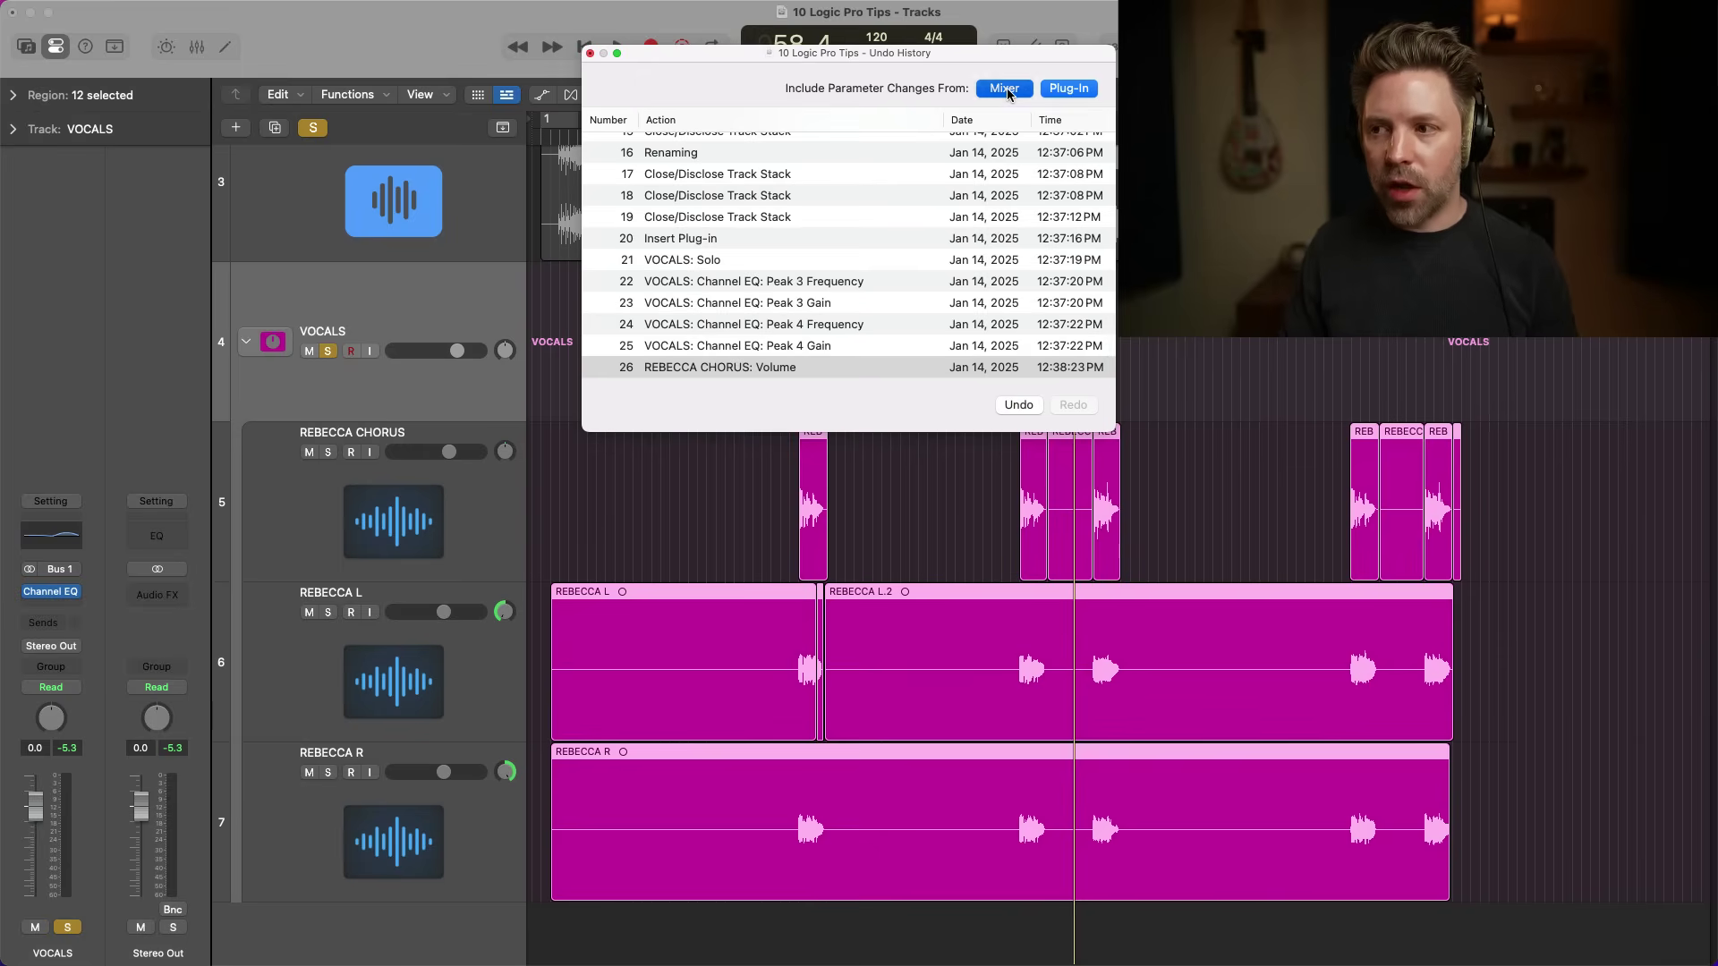
{"action": "left_click", "coordinate": [1006, 88]}
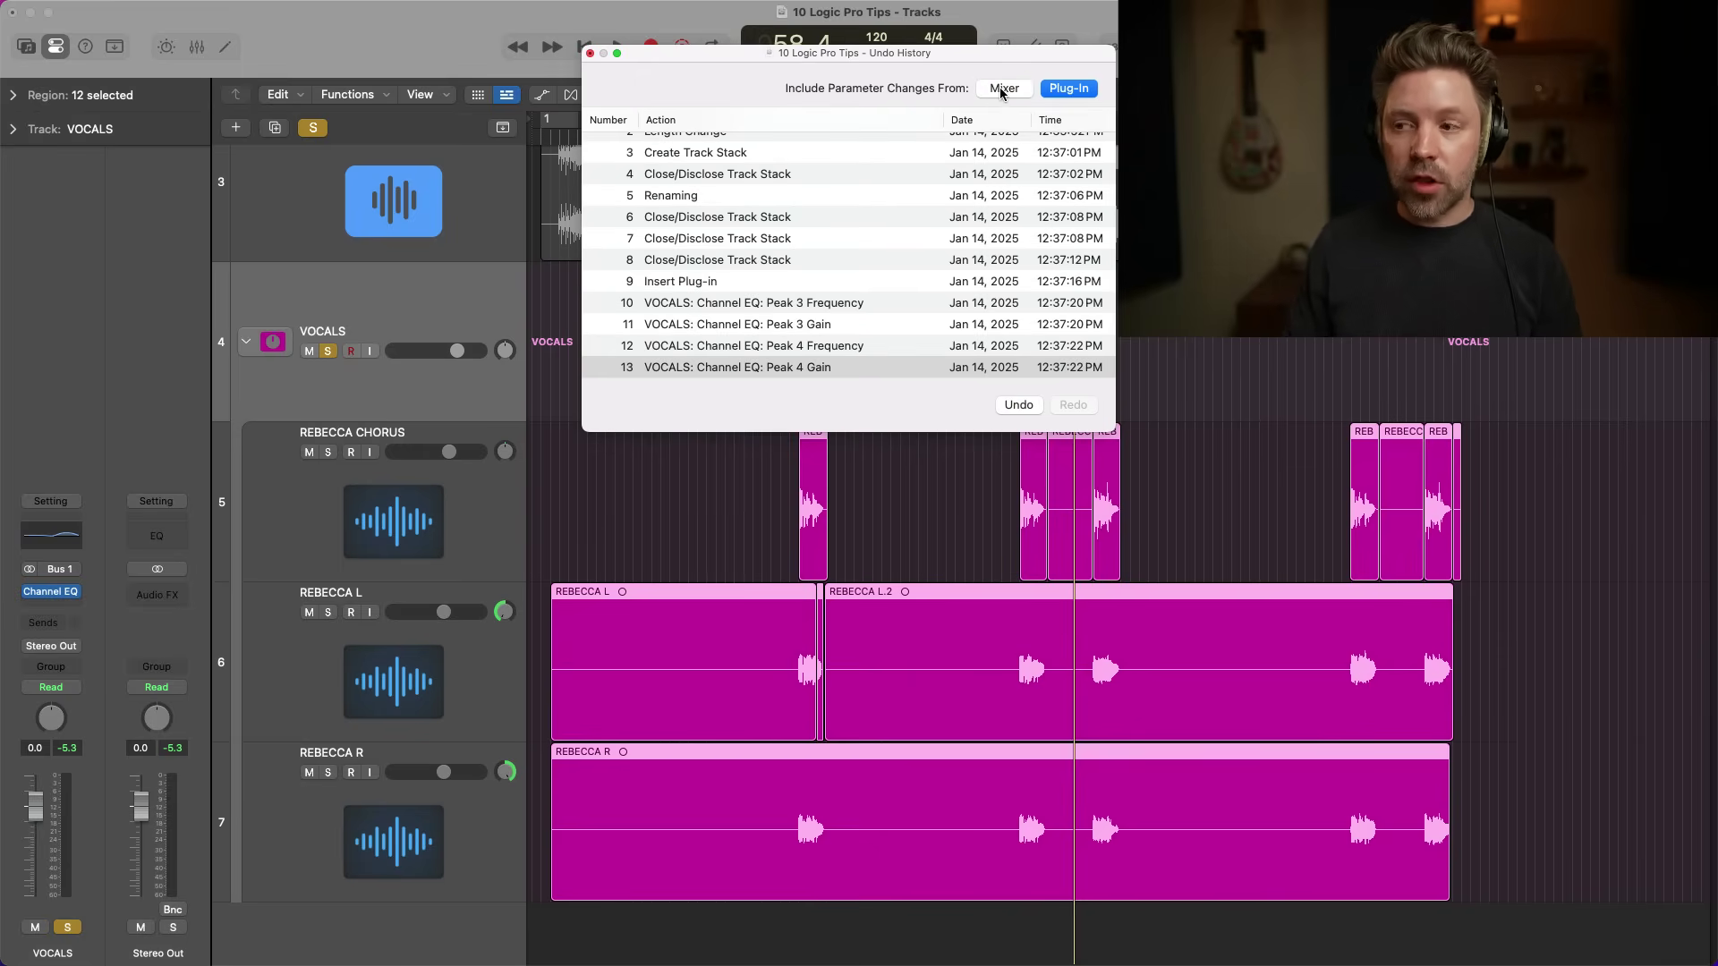
{"action": "left_click", "coordinate": [591, 53]}
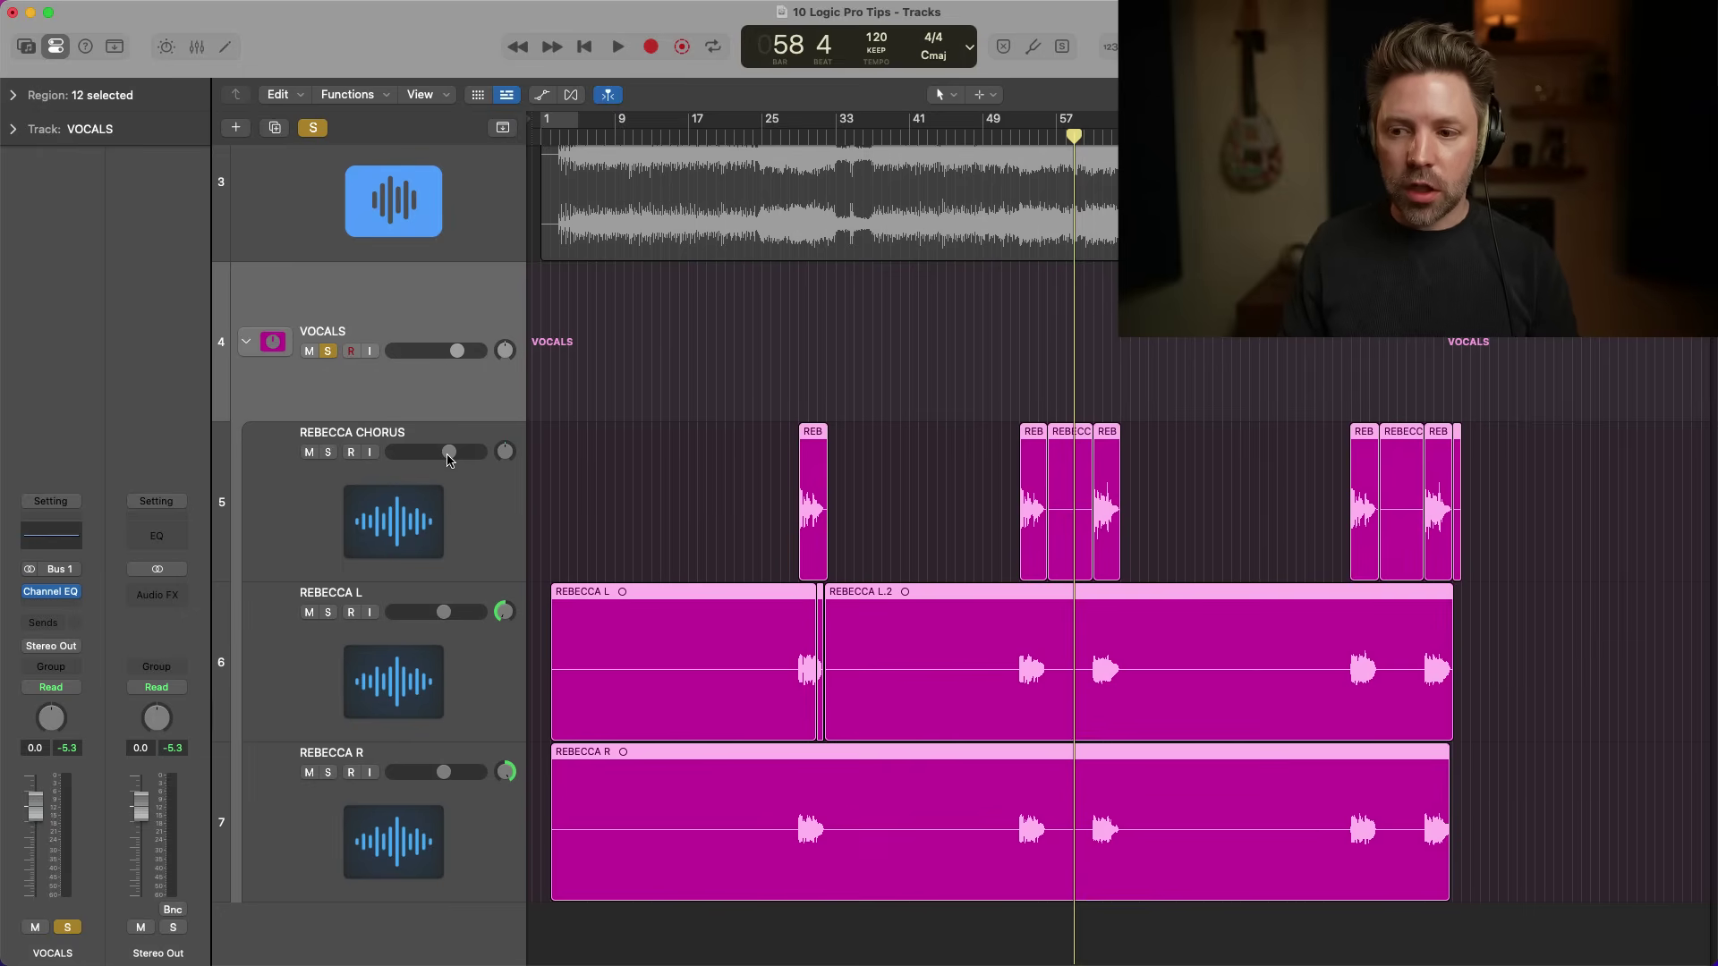
- Check the latest undoable action, and include mixer parameter changes in the Undo History again
{"action": "left_click", "coordinate": [168, 10]}
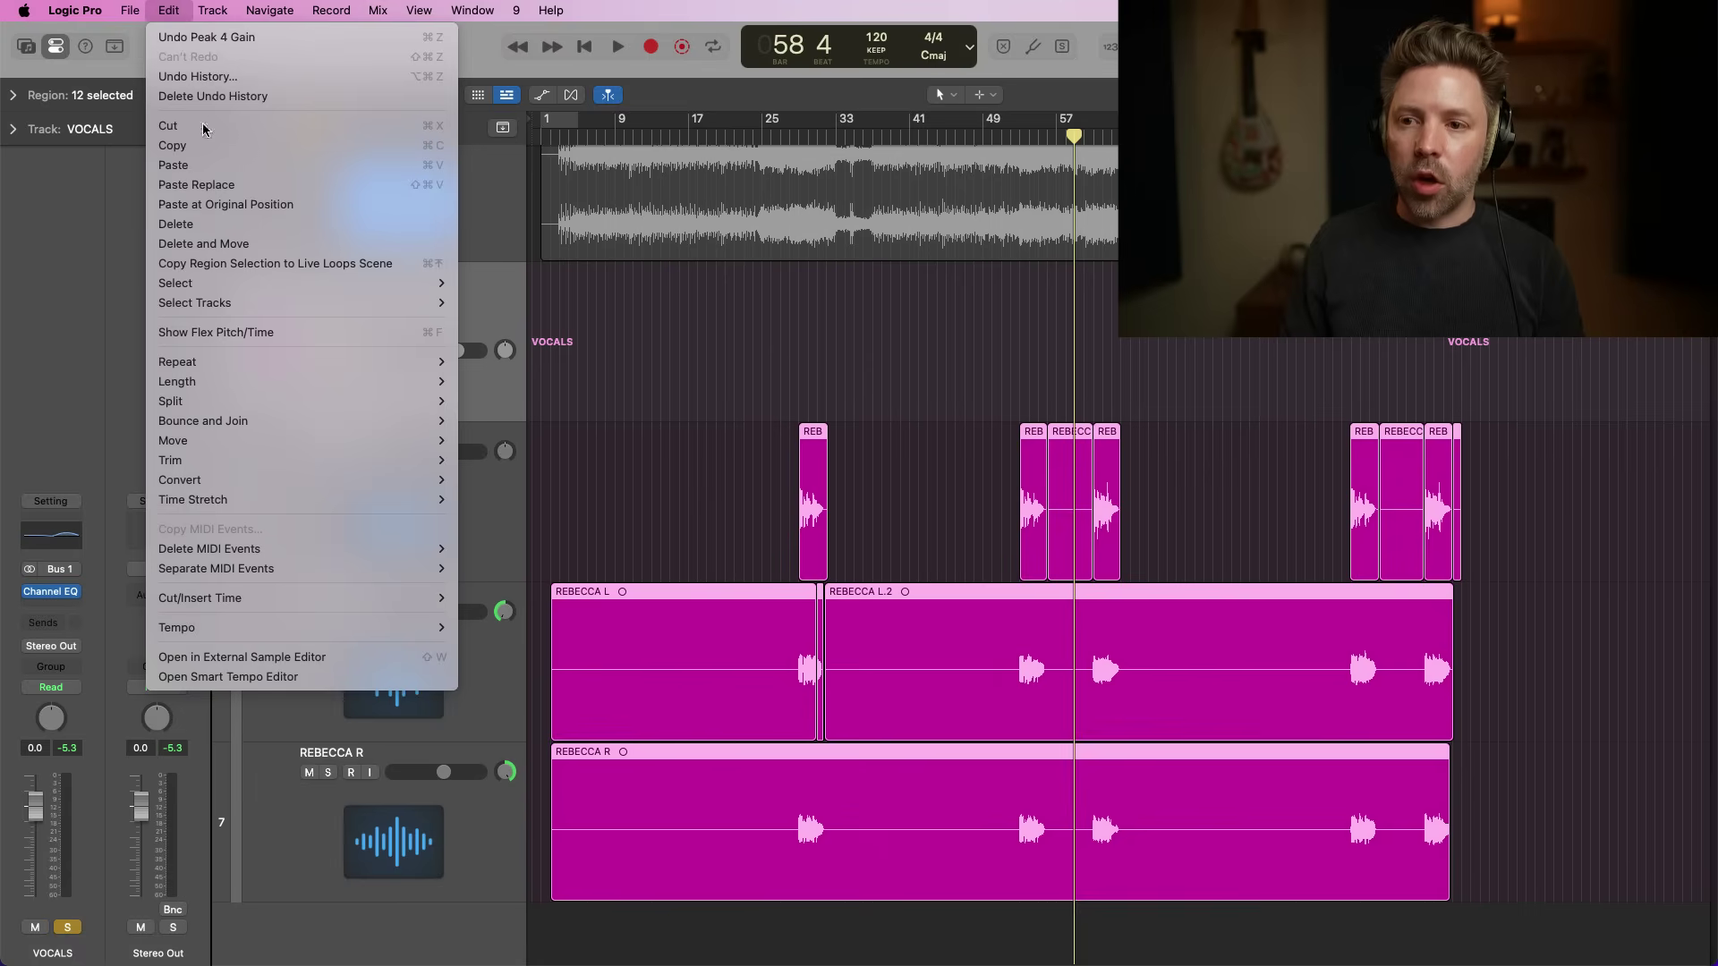
{"action": "left_click", "coordinate": [1003, 121]}
{"action": "key", "text": "alt+z"}
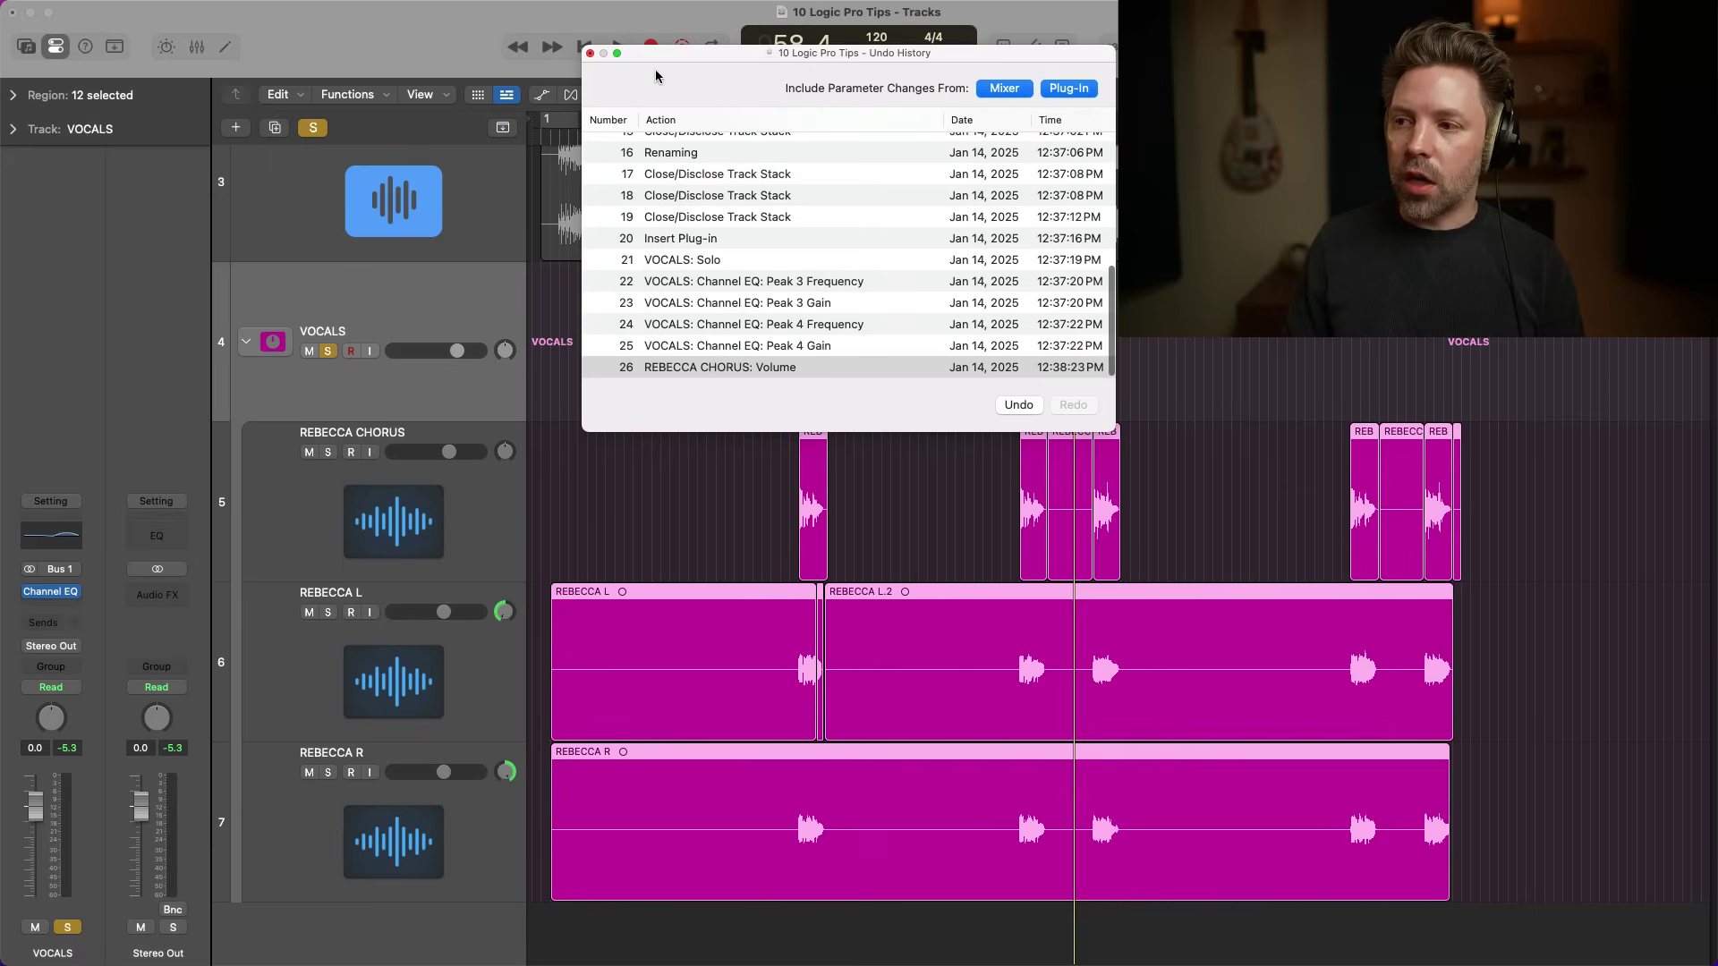
{"action": "left_click", "coordinate": [590, 53]}
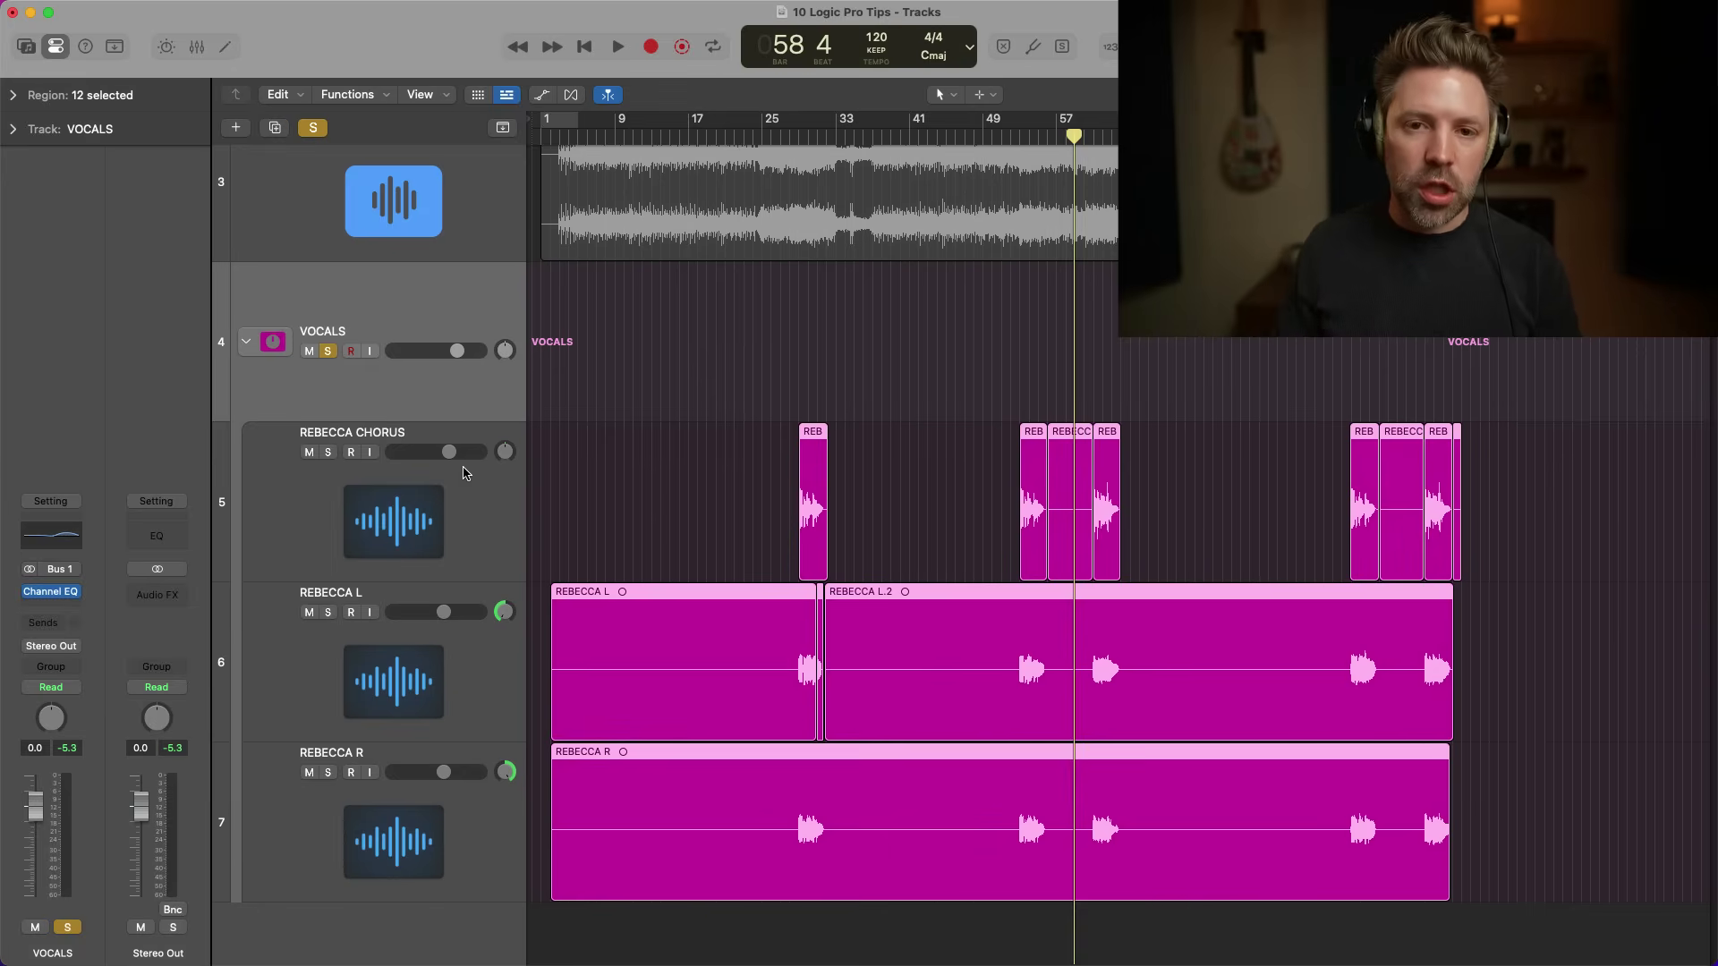
- Review the Undo History and revert the project to entry 1, the solo change on The Thick of It track
{"action": "left_click", "coordinate": [172, 9]}
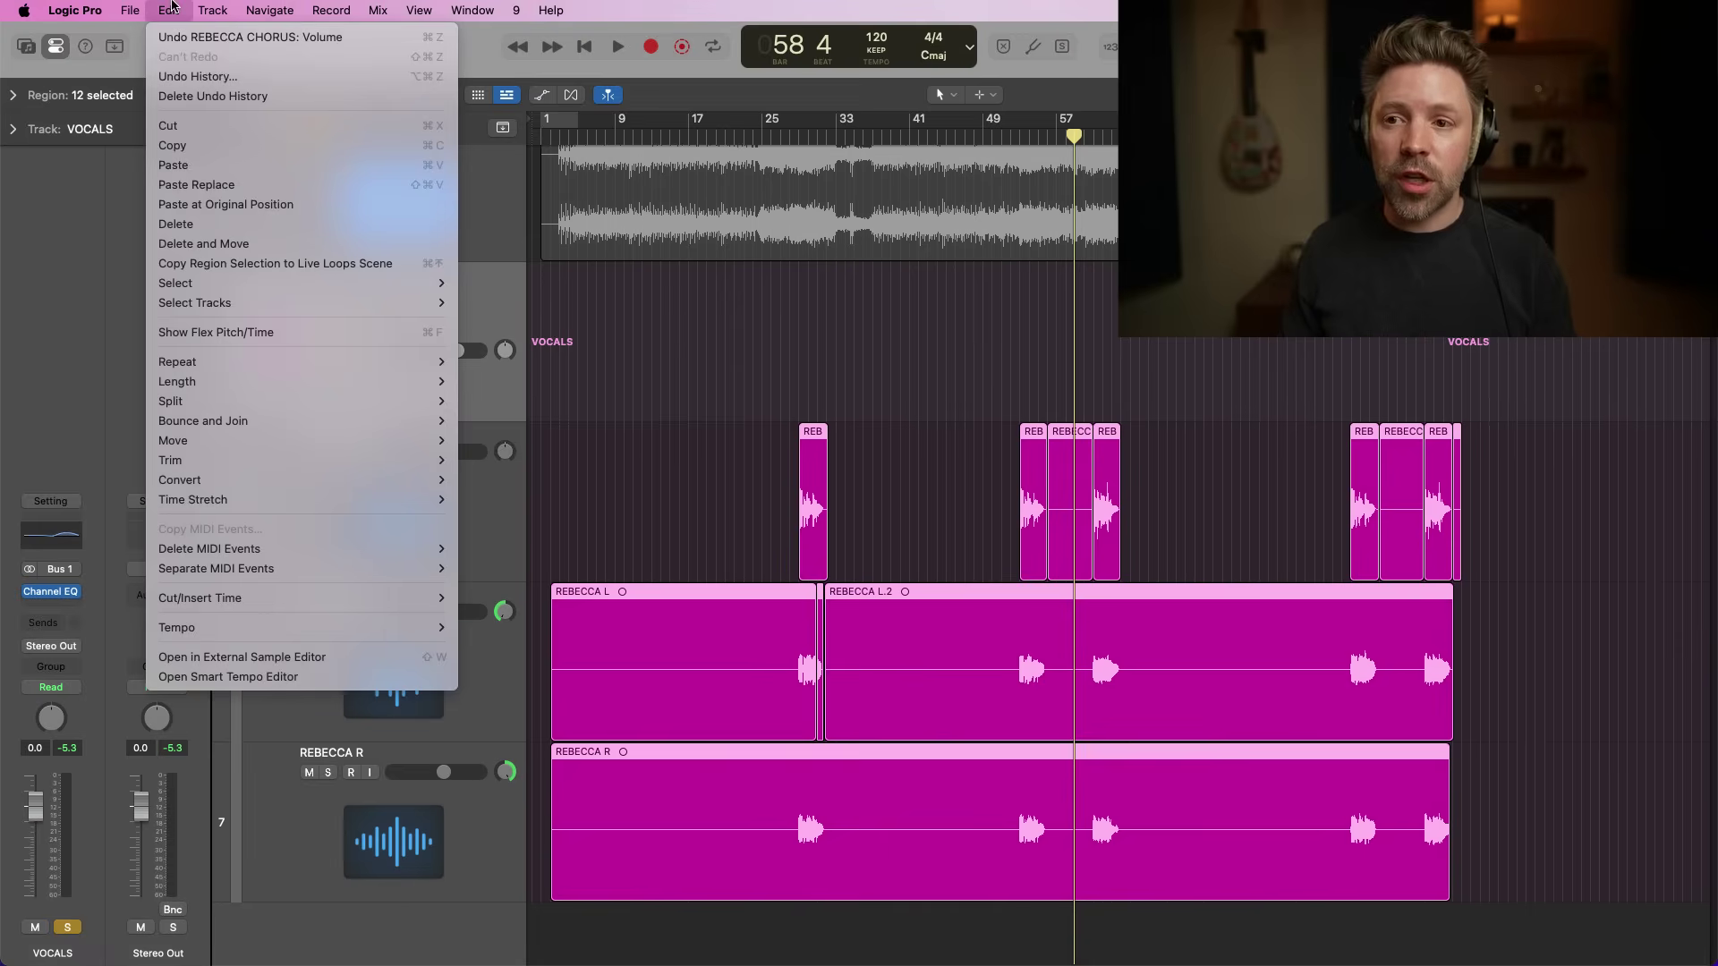
{"action": "left_click", "coordinate": [206, 75]}
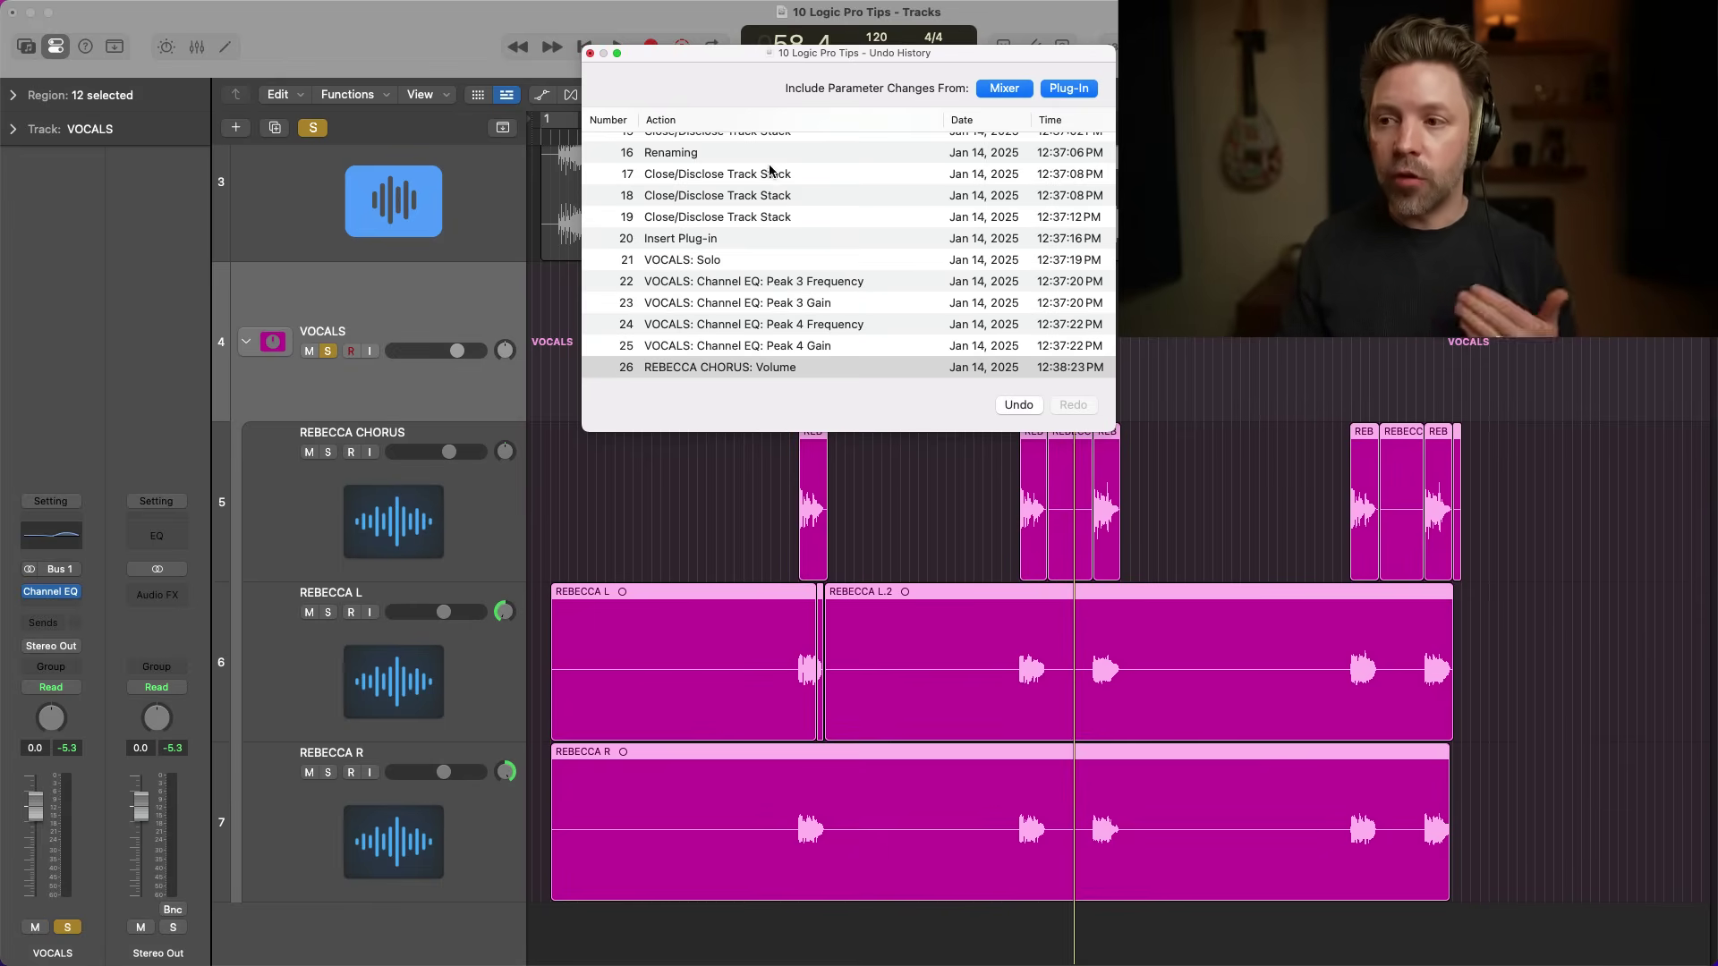
{"action": "scroll", "coordinate": [789, 284], "scroll_direction": "up", "scroll_amount": 5}
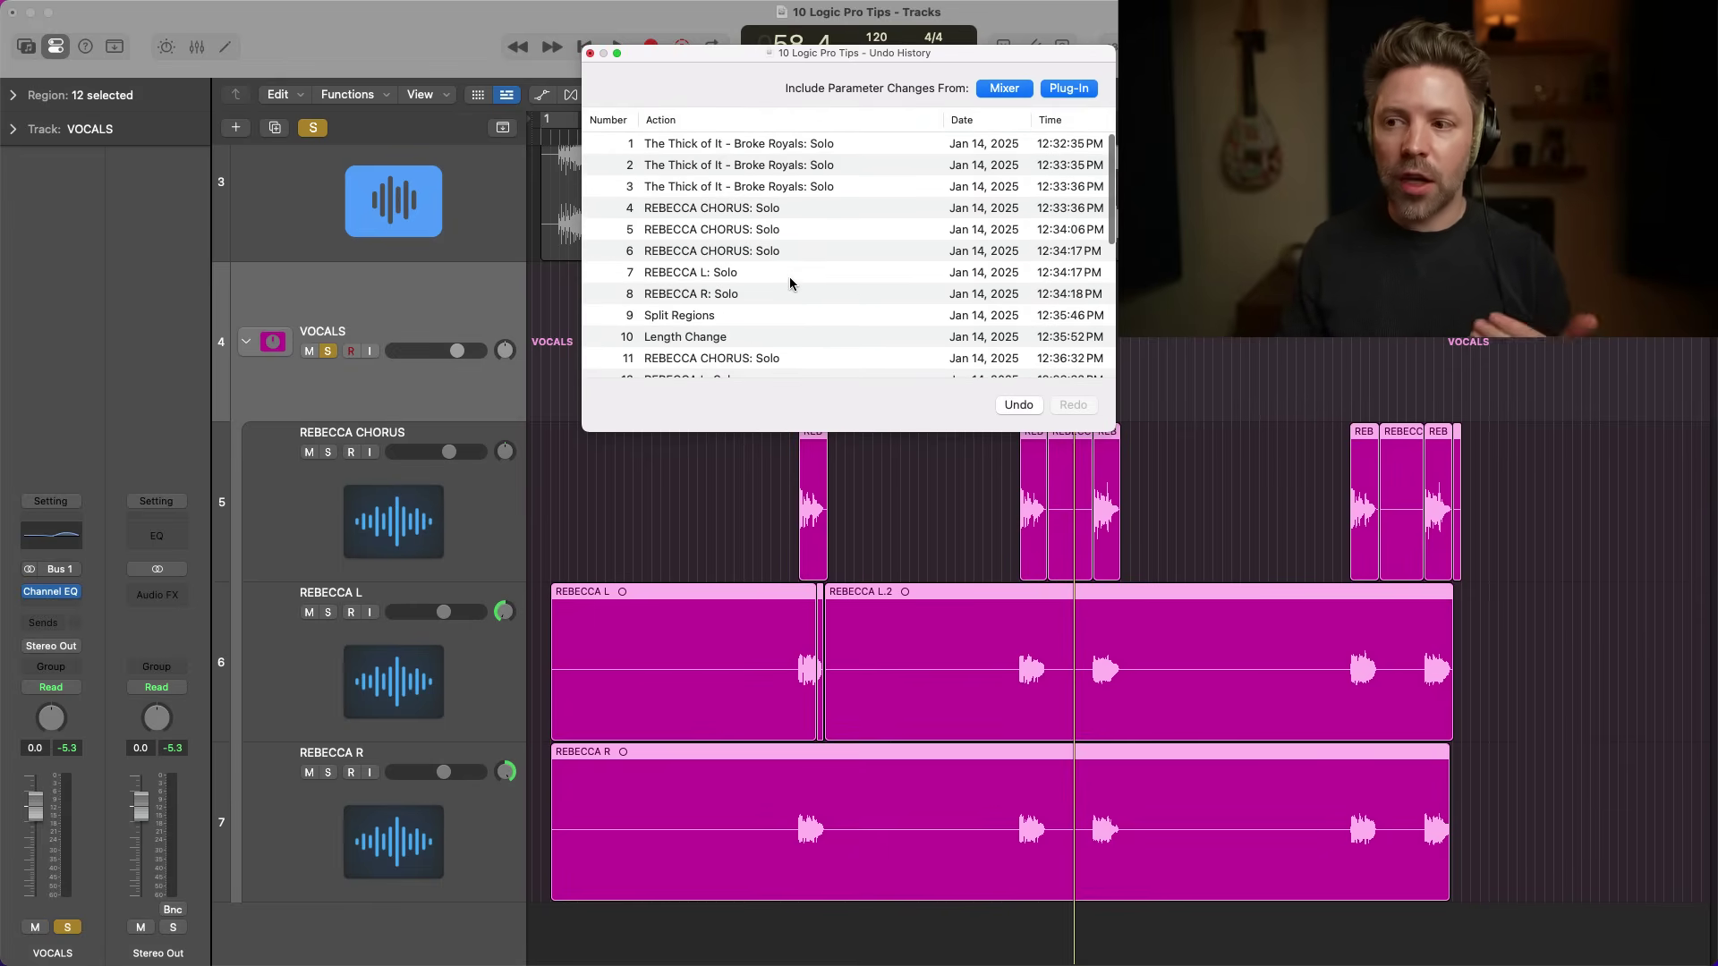
{"action": "scroll", "coordinate": [790, 283], "scroll_direction": "down", "scroll_amount": 4}
{"action": "scroll", "coordinate": [790, 283], "scroll_direction": "down", "scroll_amount": 2}
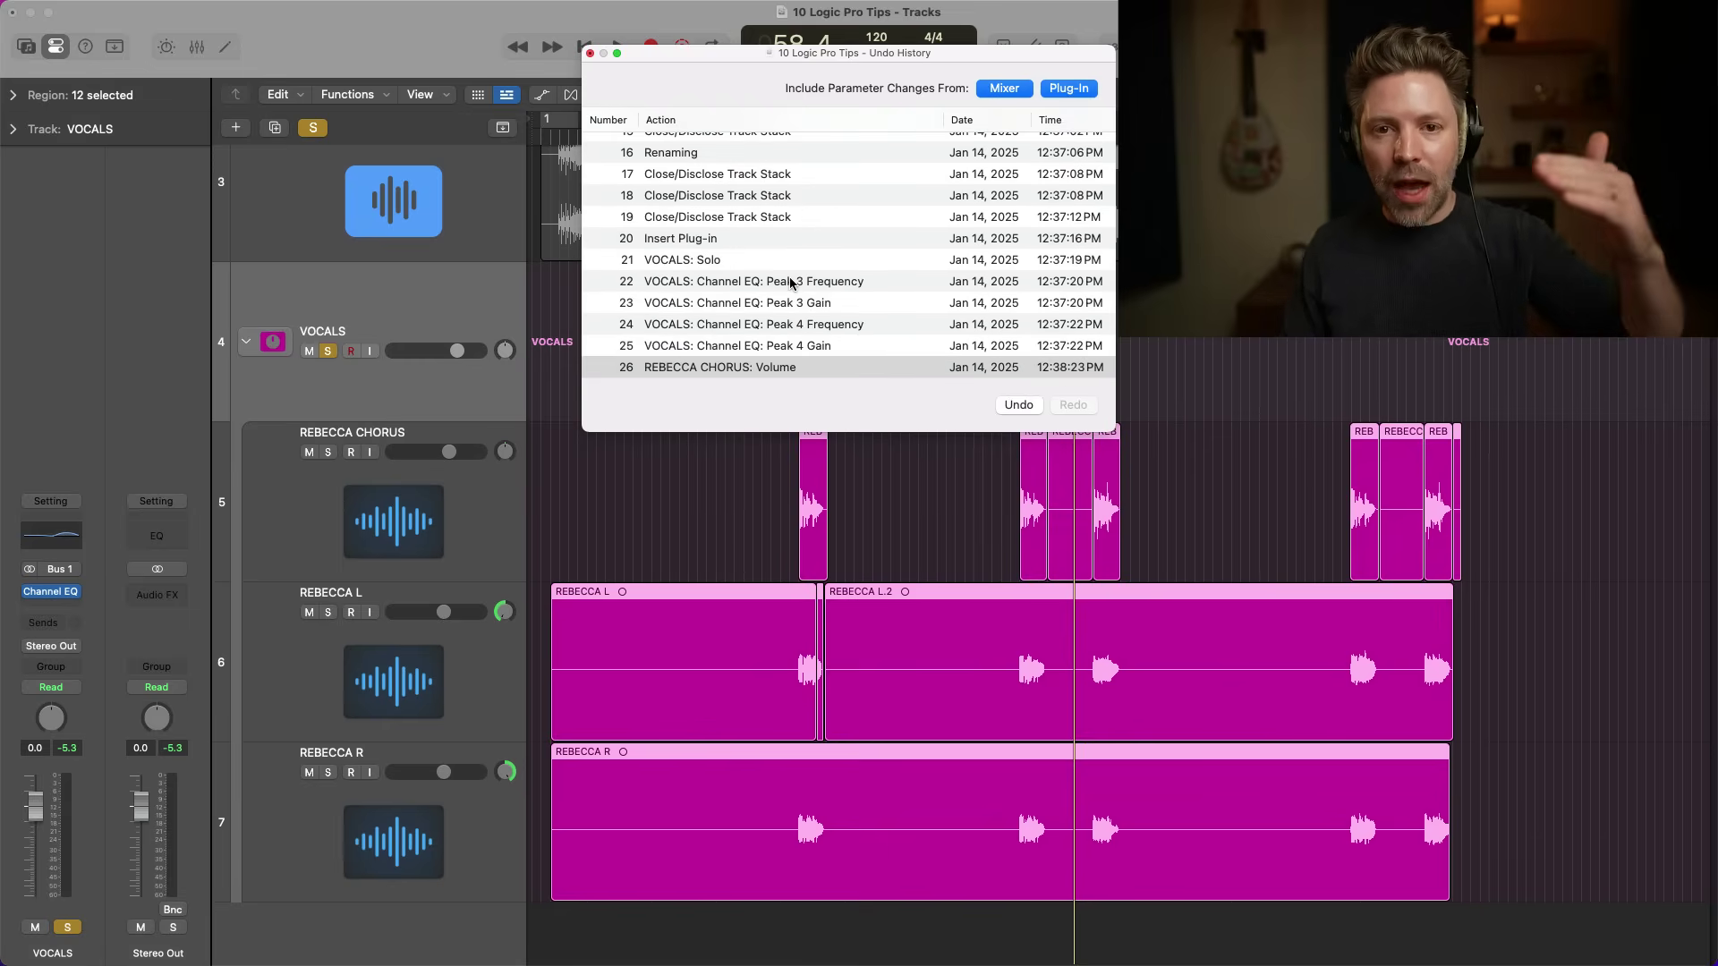
{"action": "scroll", "coordinate": [790, 283], "scroll_direction": "up", "scroll_amount": 5}
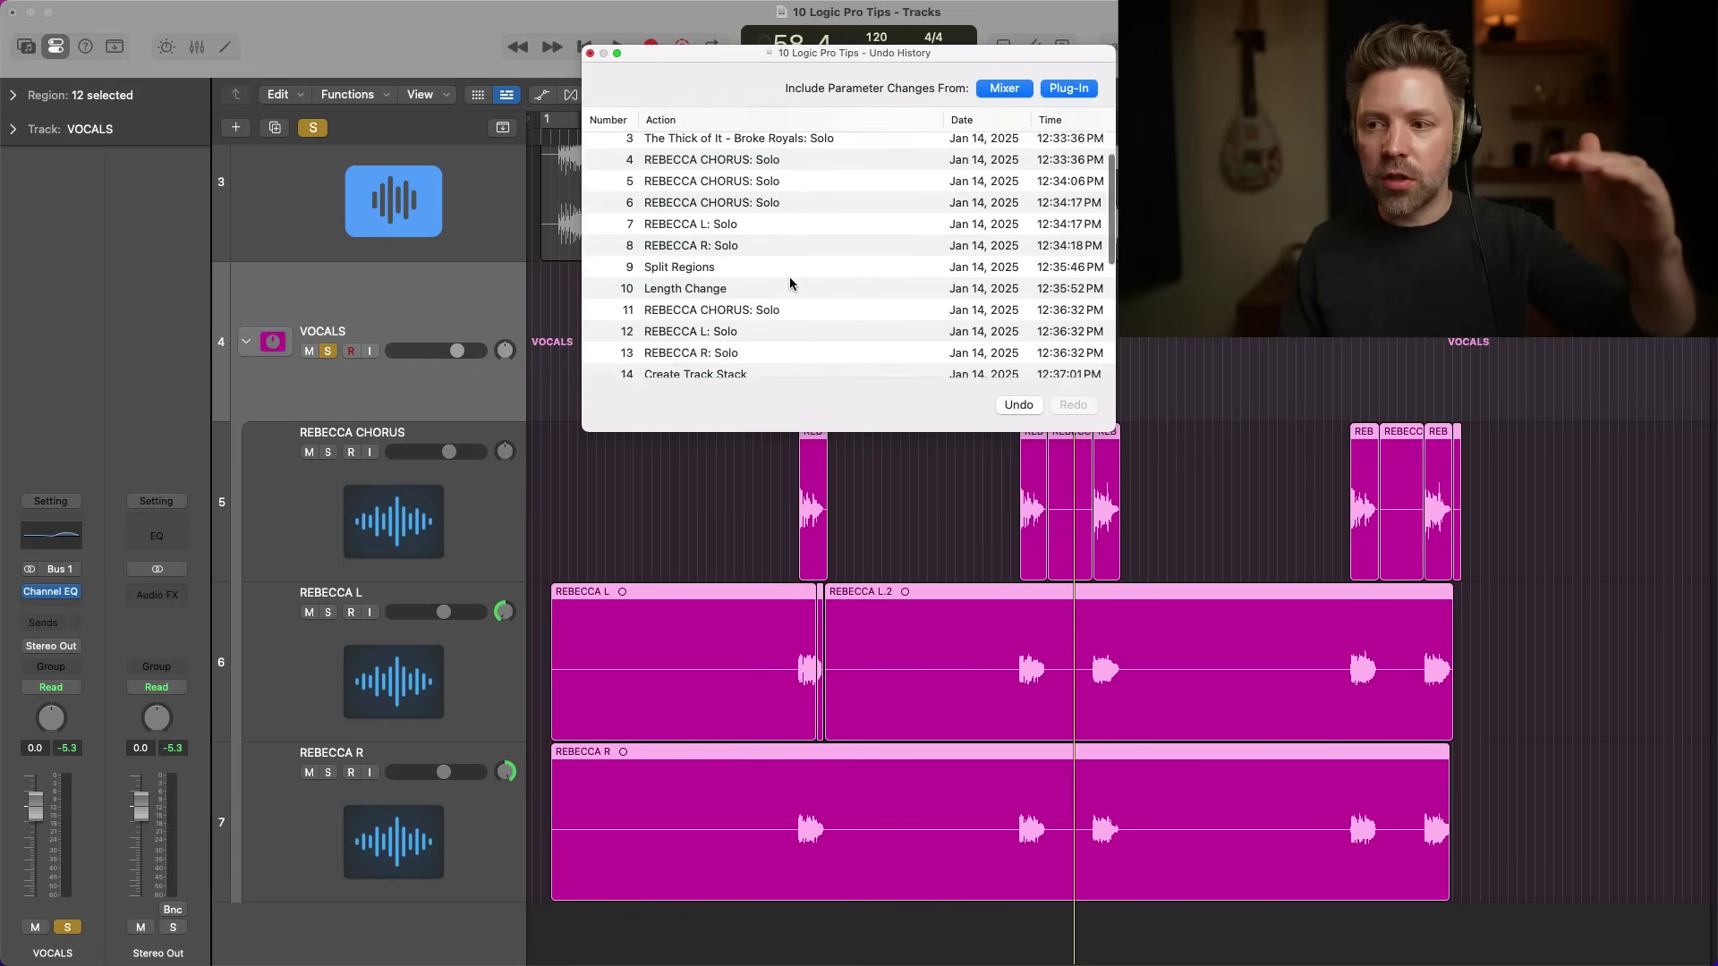
{"action": "scroll", "coordinate": [790, 284], "scroll_direction": "up", "scroll_amount": 1}
{"action": "left_click", "coordinate": [734, 146]}
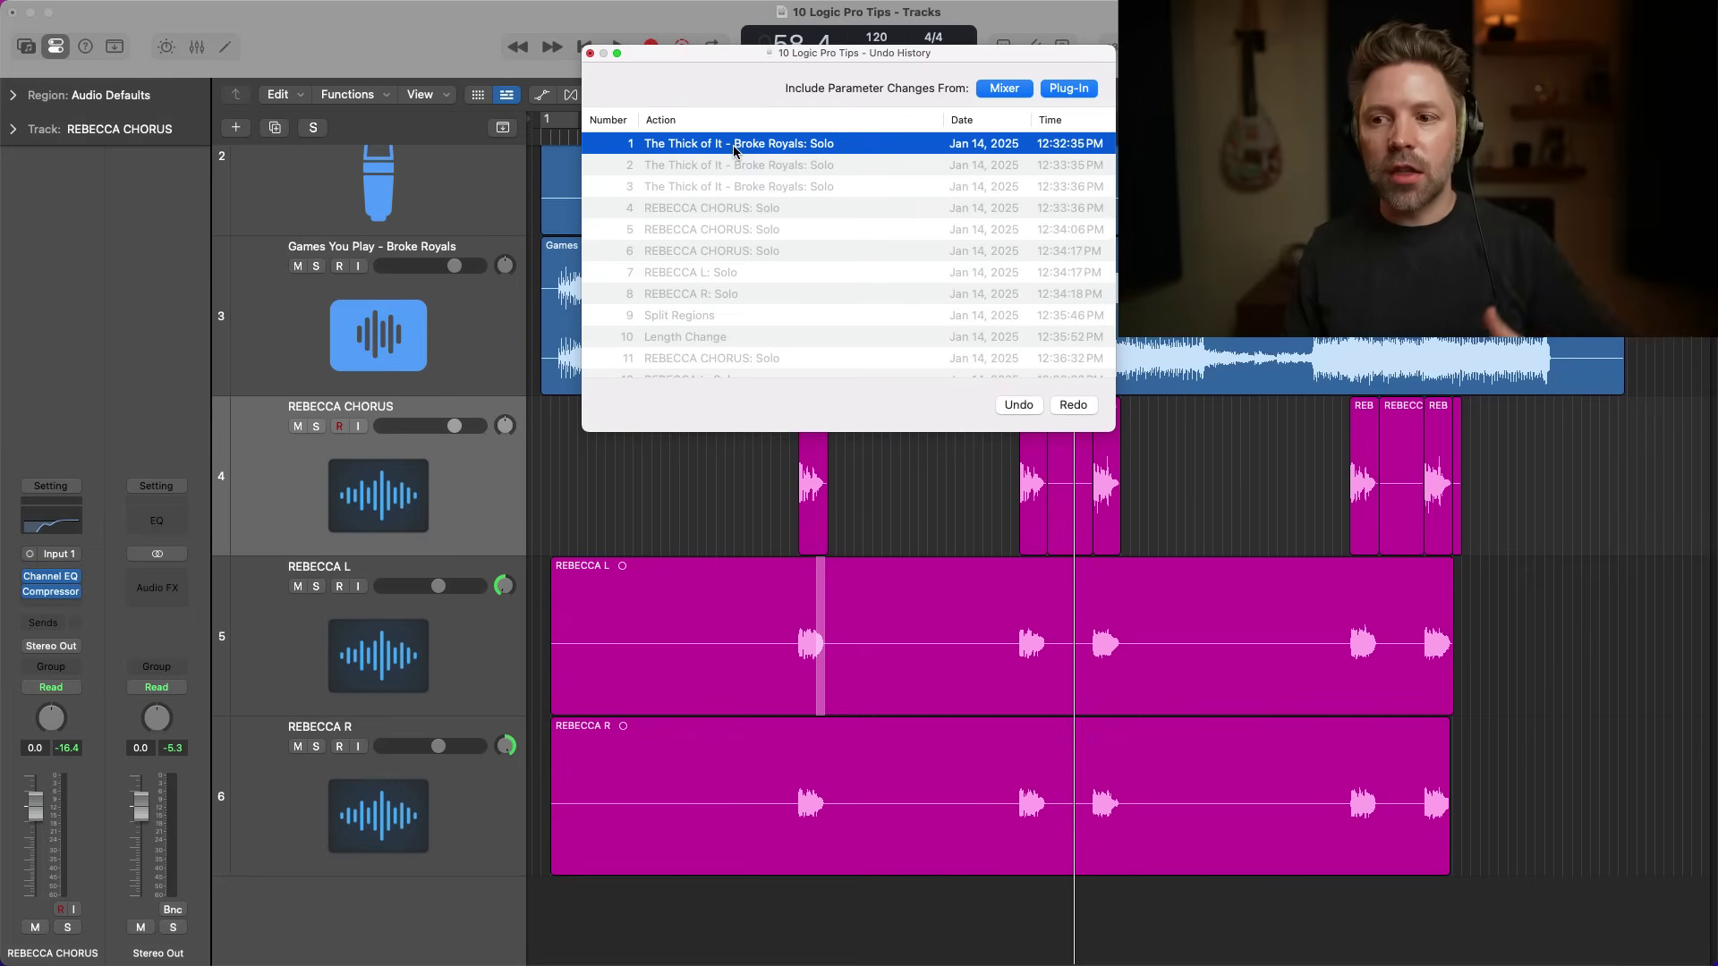